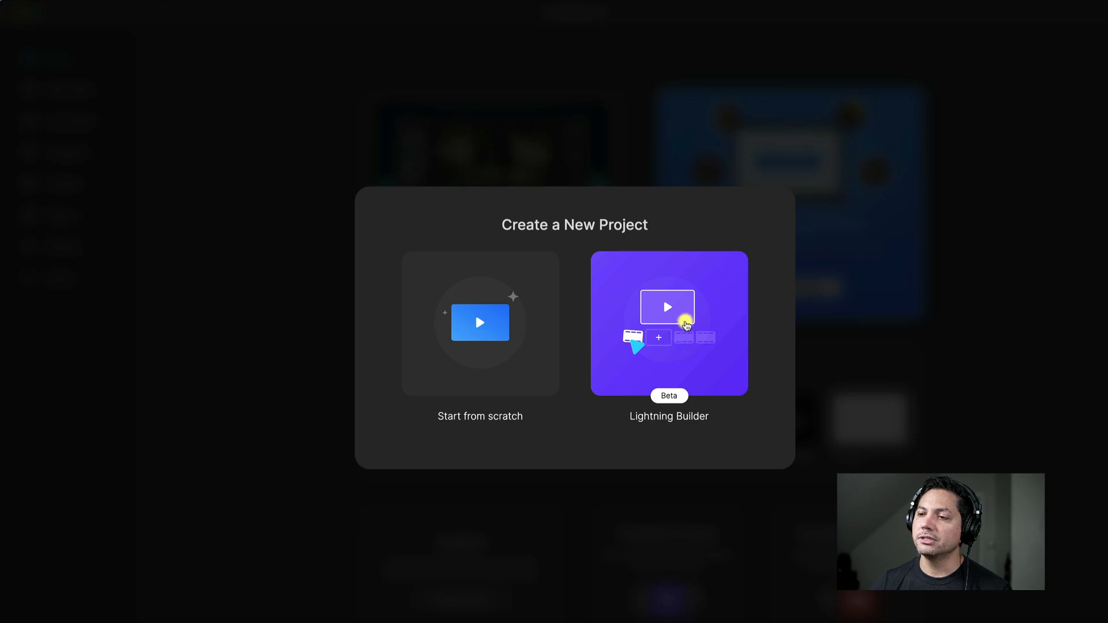
Start a new project with Lightning Builder, using the Standard 16:9 ratio and the Jack video style
left_click(686, 322)
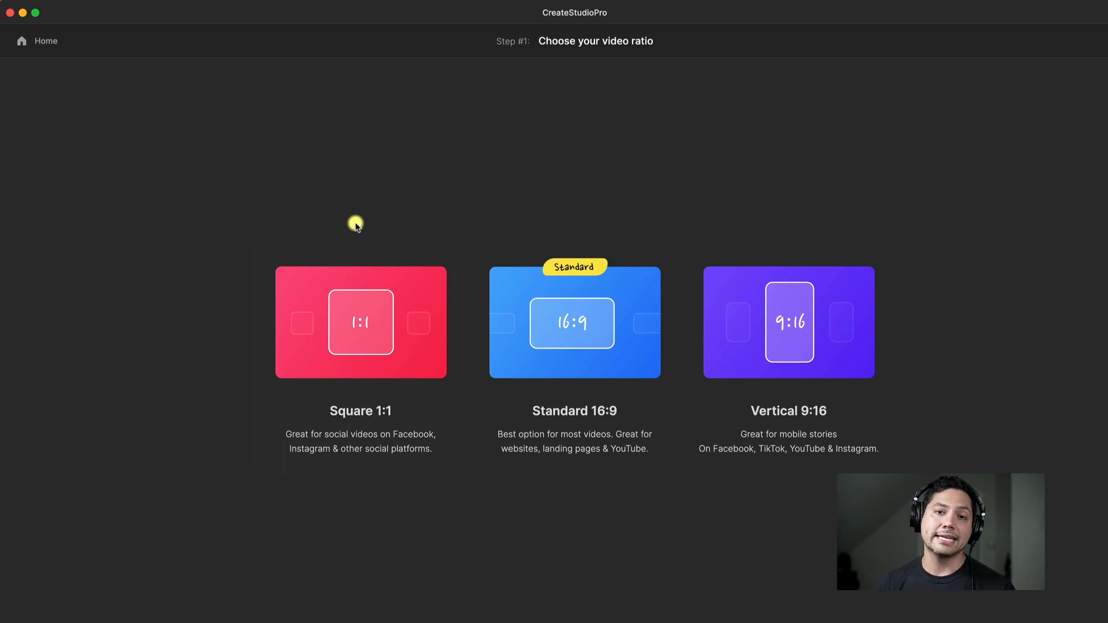
left_click(553, 336)
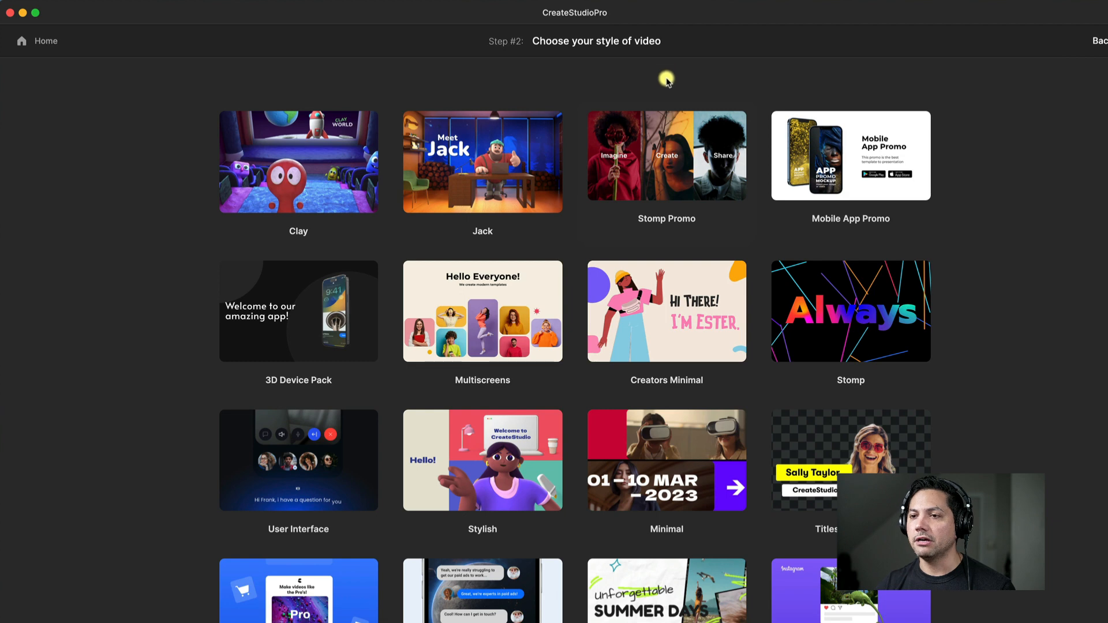
left_click(491, 177)
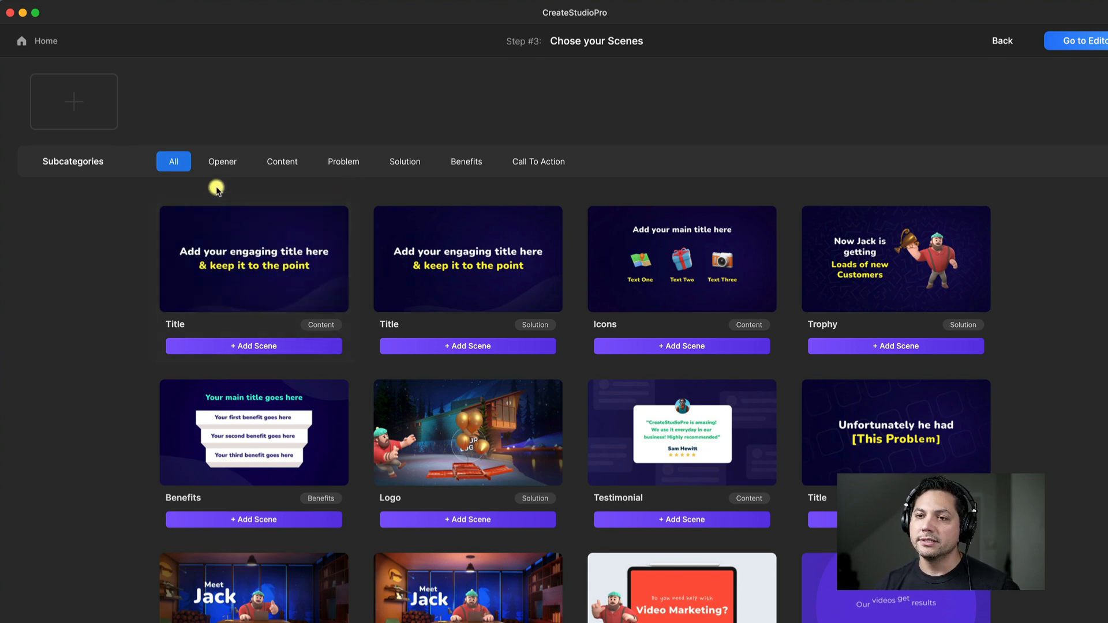
Add the Office scene from the Opener scenes and the Flying Videos scene from the Content scenes
left_click(227, 164)
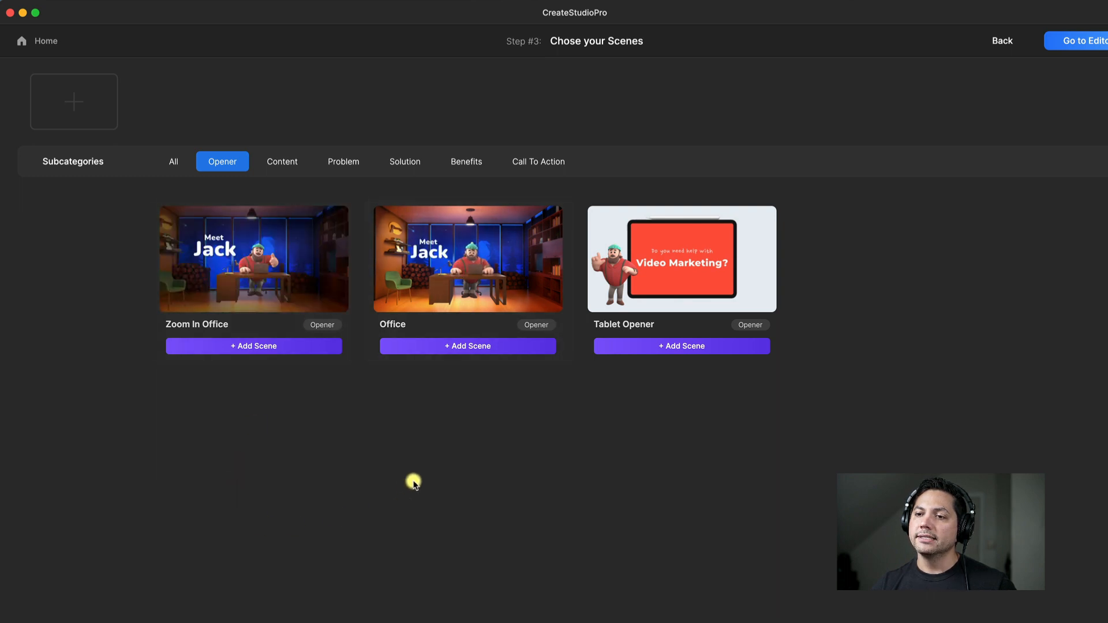
left_click(460, 348)
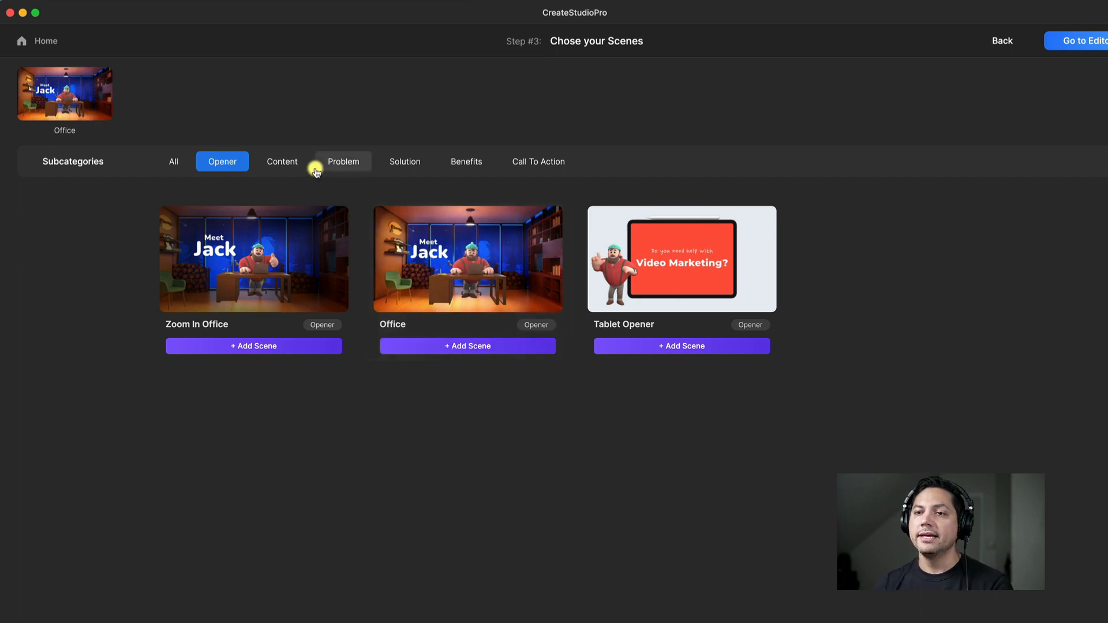
left_click(279, 157)
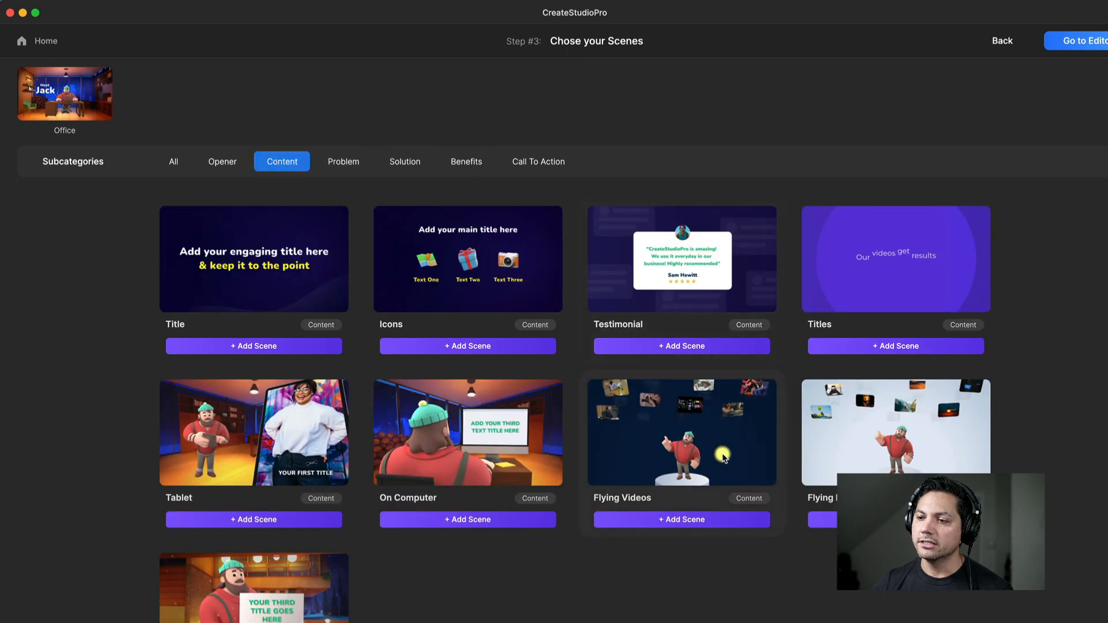
left_click(673, 523)
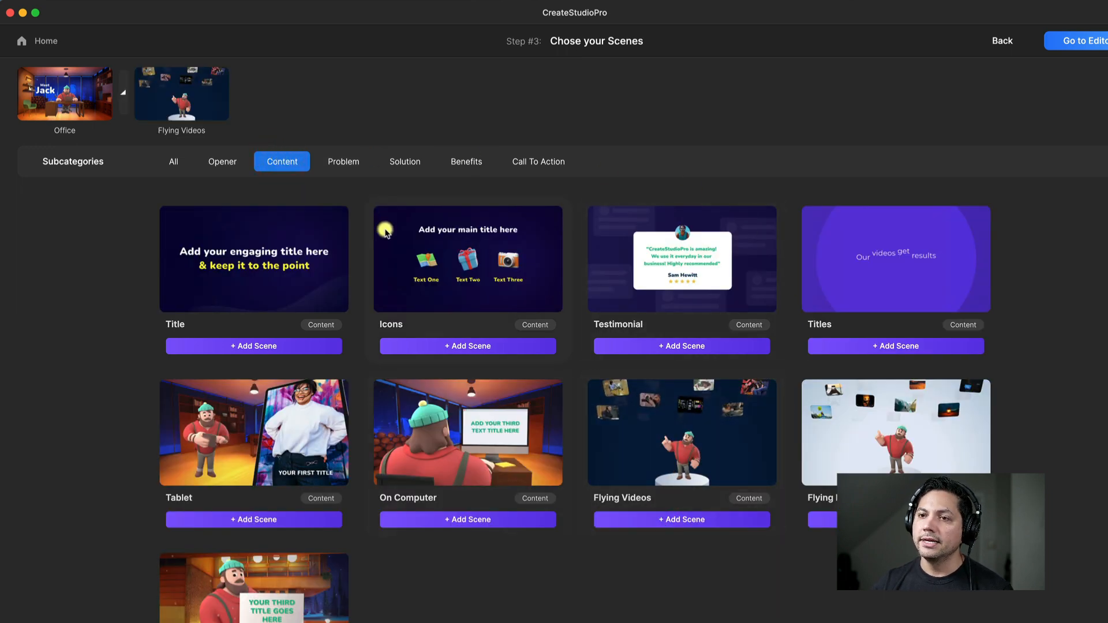
Add the Title scene from the Problem scenes and the Logo scene from the Solution scenes
left_click(359, 167)
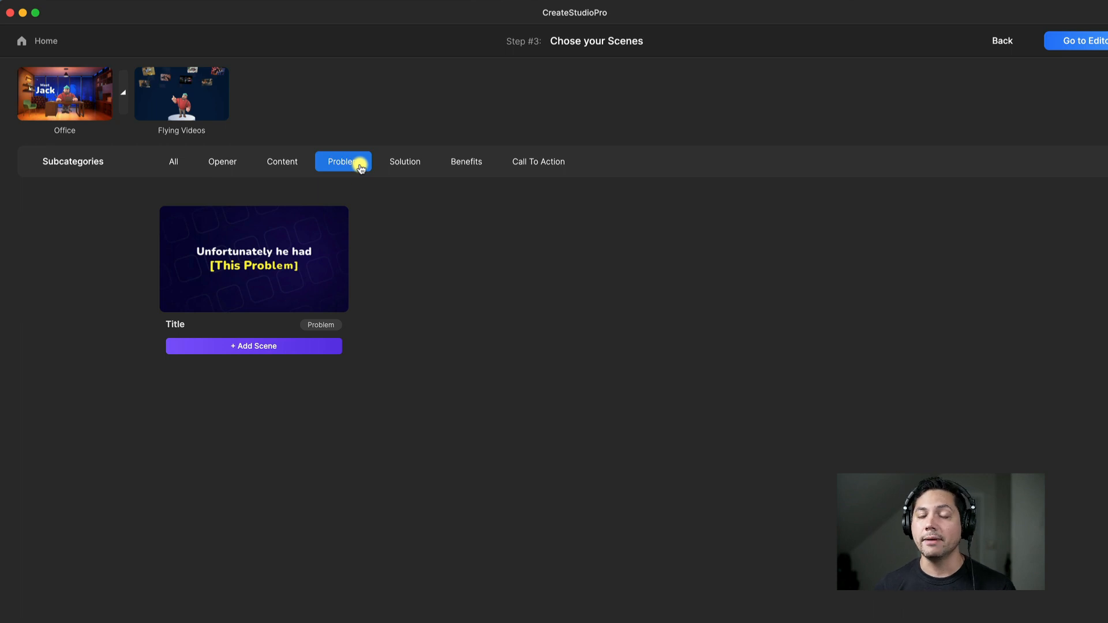
left_click(257, 345)
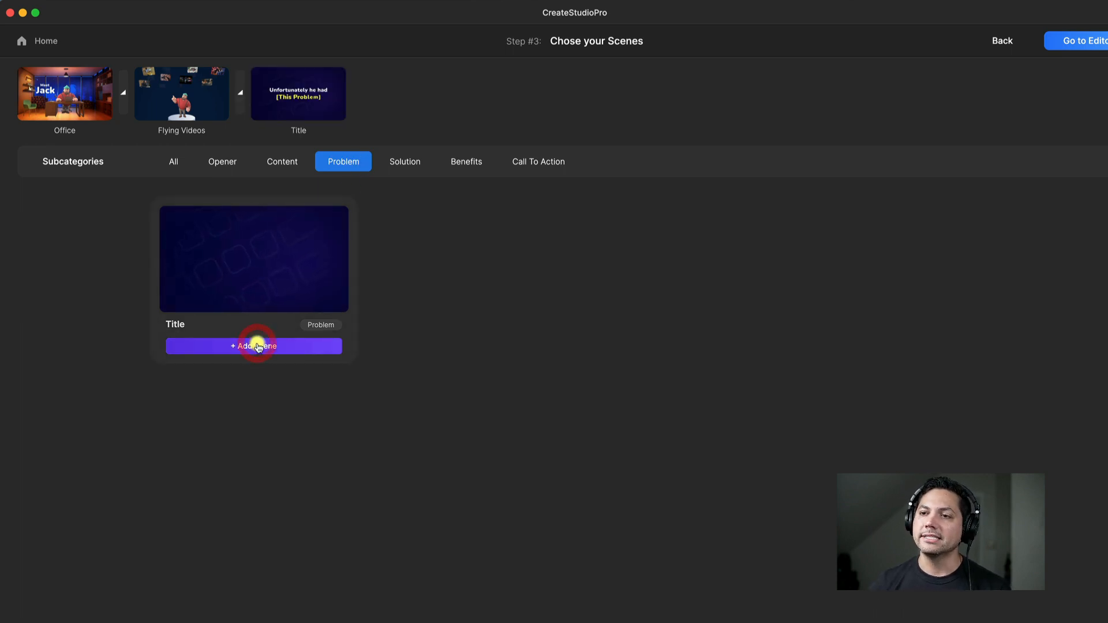
left_click(408, 165)
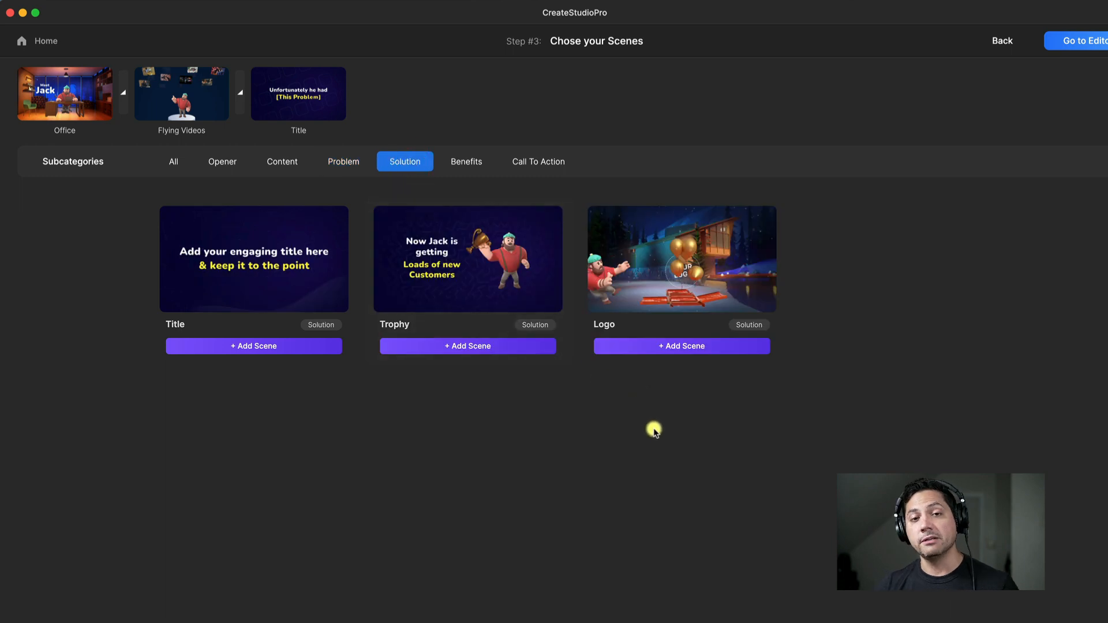
left_click(678, 349)
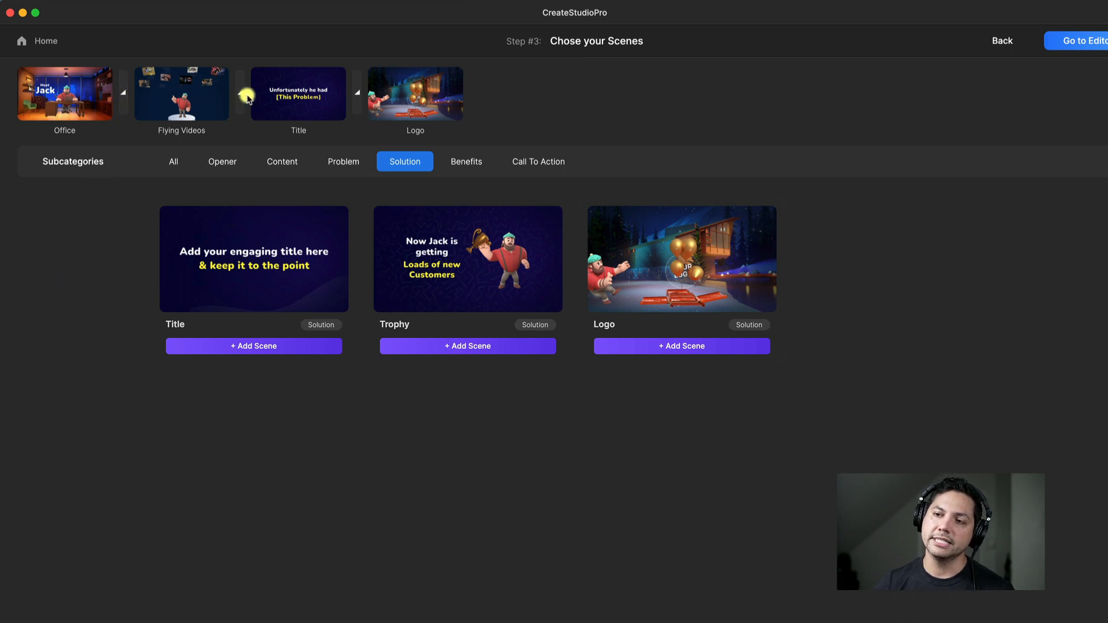
Set a Bounce Down transition between Office and Flying Videos, and Glitch Displace between Flying Videos and Title
left_click(122, 97)
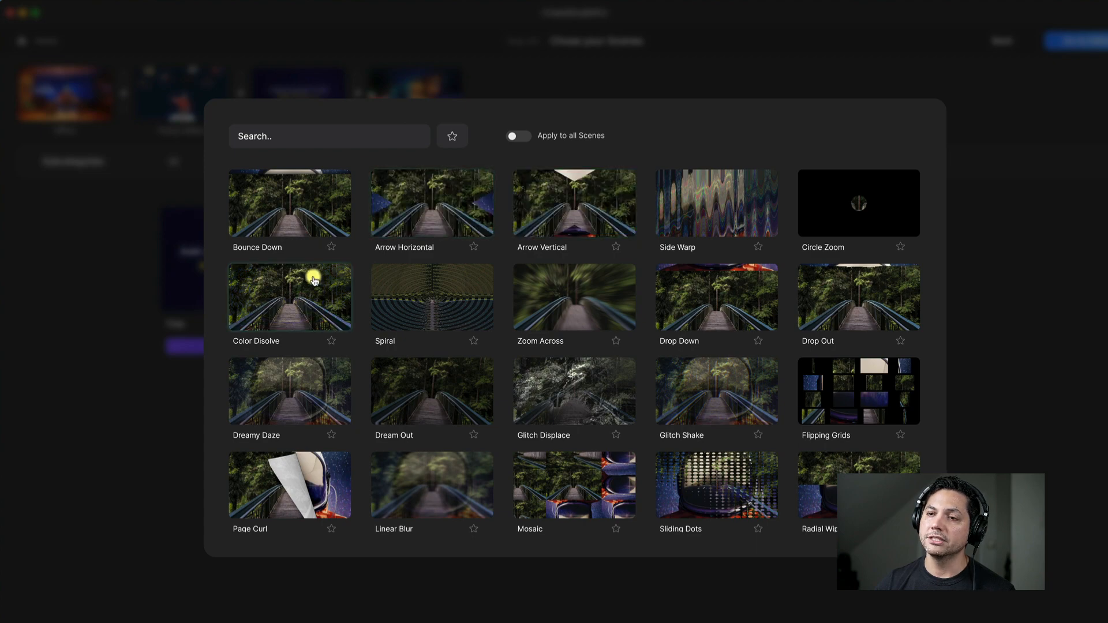
left_click(255, 220)
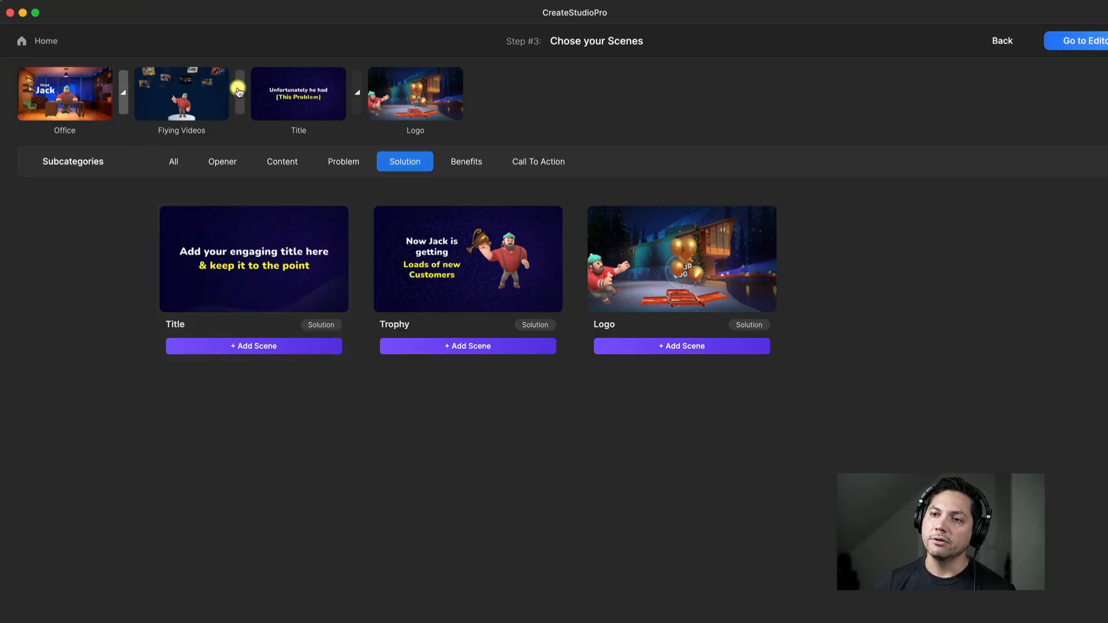
left_click(239, 90)
left_click(572, 403)
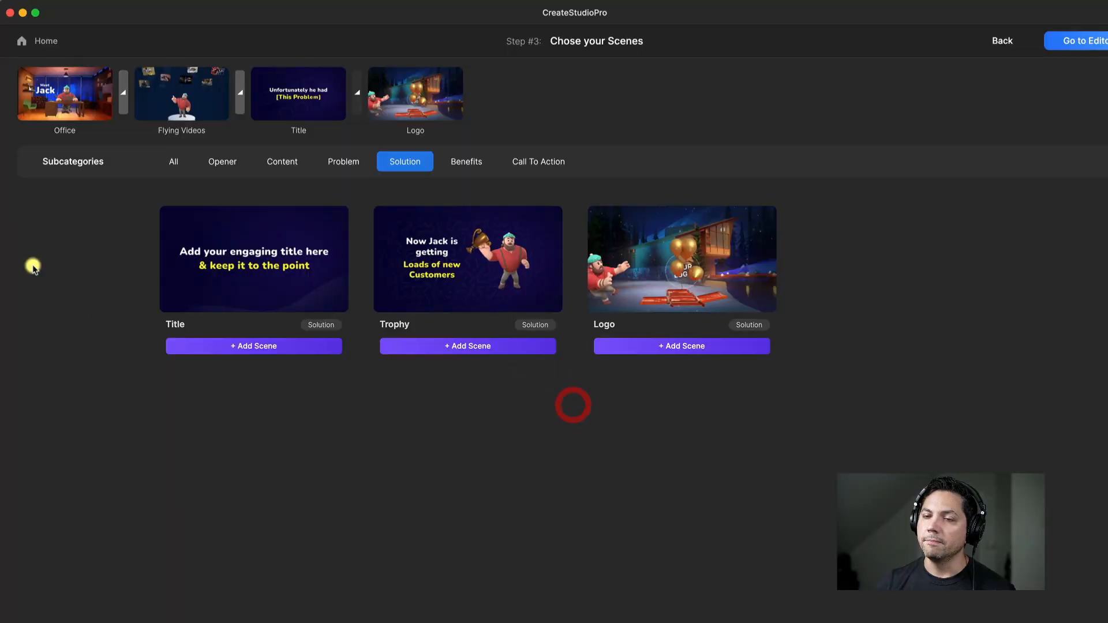
Apply the Arrow Vertical transition to all scenes, and send the project to the editor with the Minimal music style
left_click(124, 95)
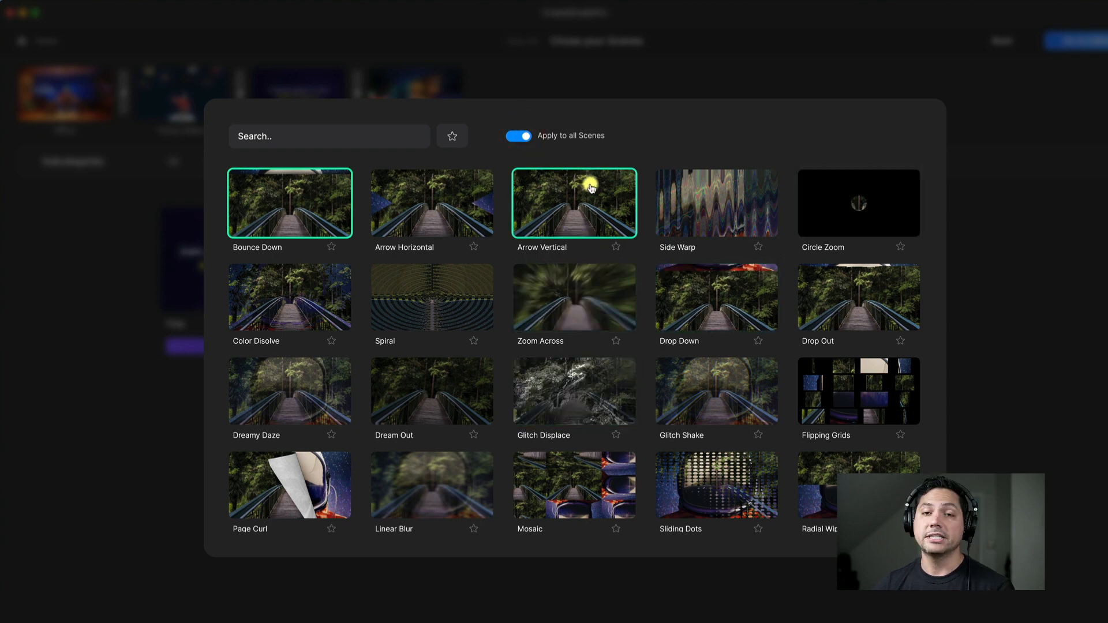
left_click(589, 214)
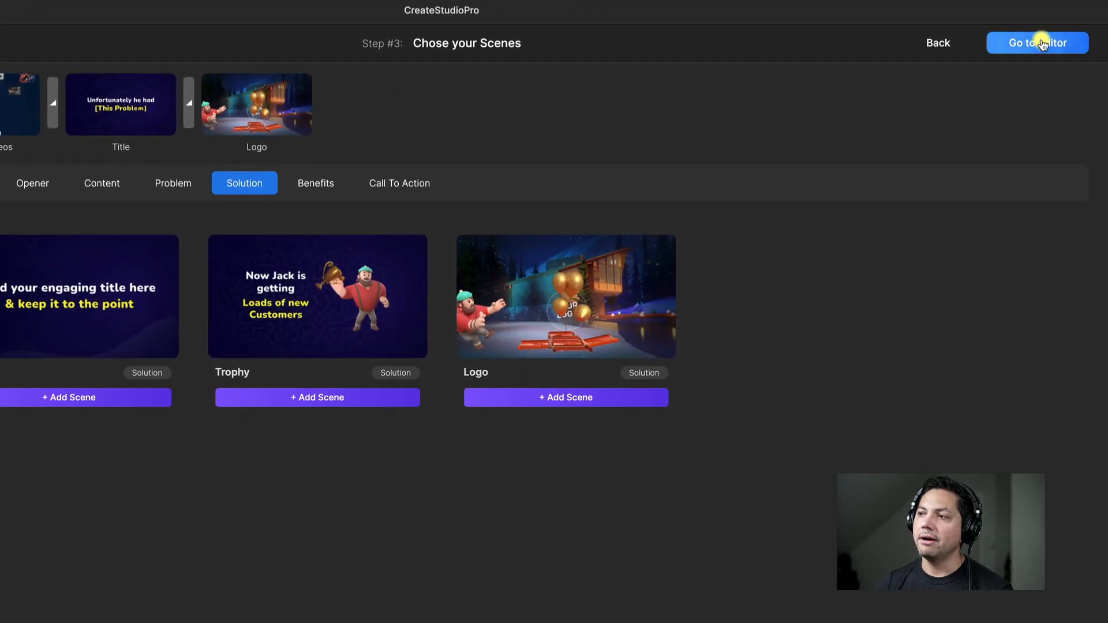
left_click(1043, 43)
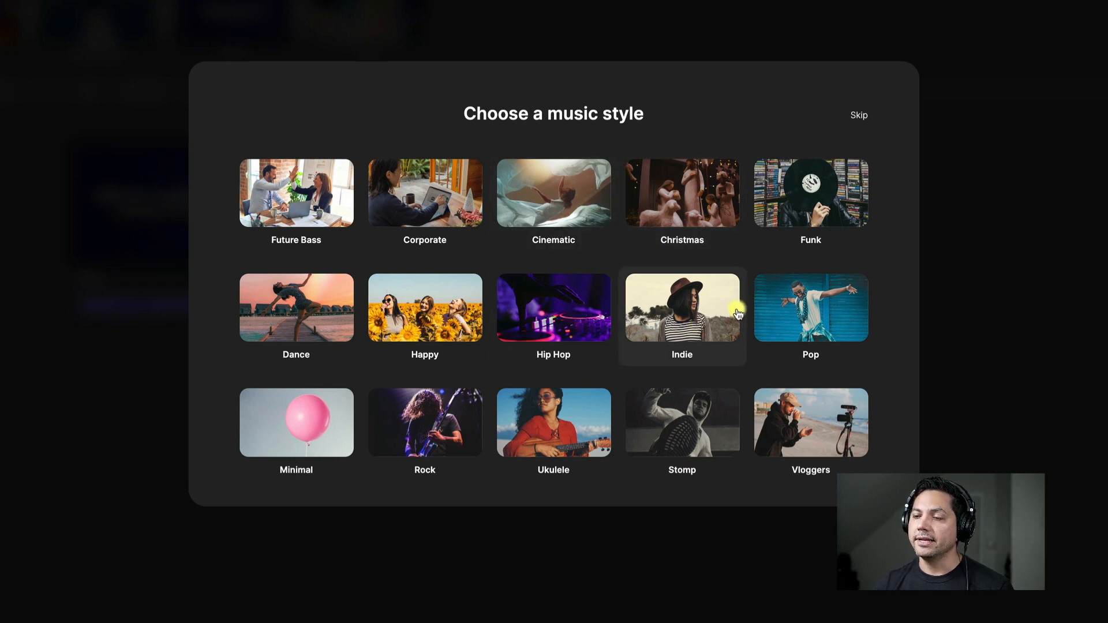
left_click(300, 427)
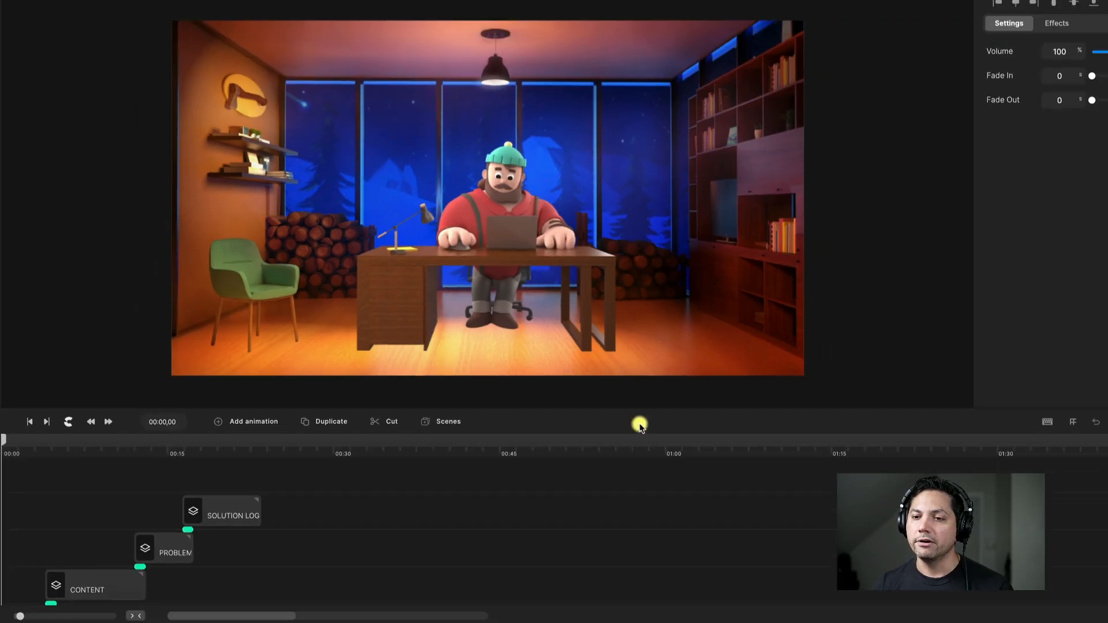
Look over the assembled scenes on the timeline and play back the first few seconds of the video
scroll(210, 548, "down", 1)
scroll(210, 548, "down", 2)
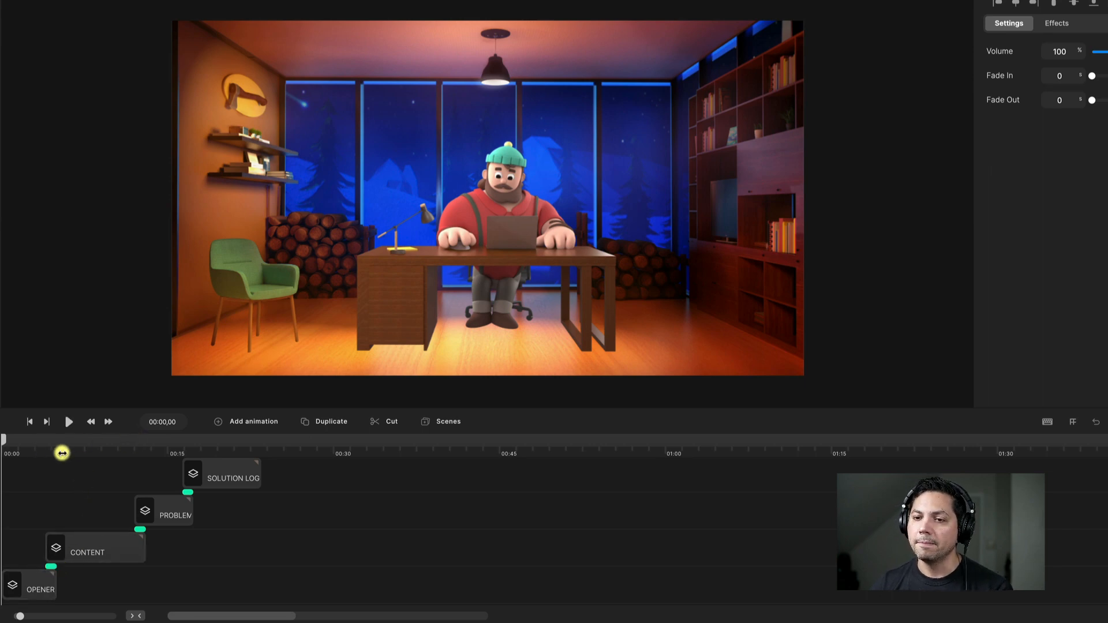
scroll(121, 522, "down", 2)
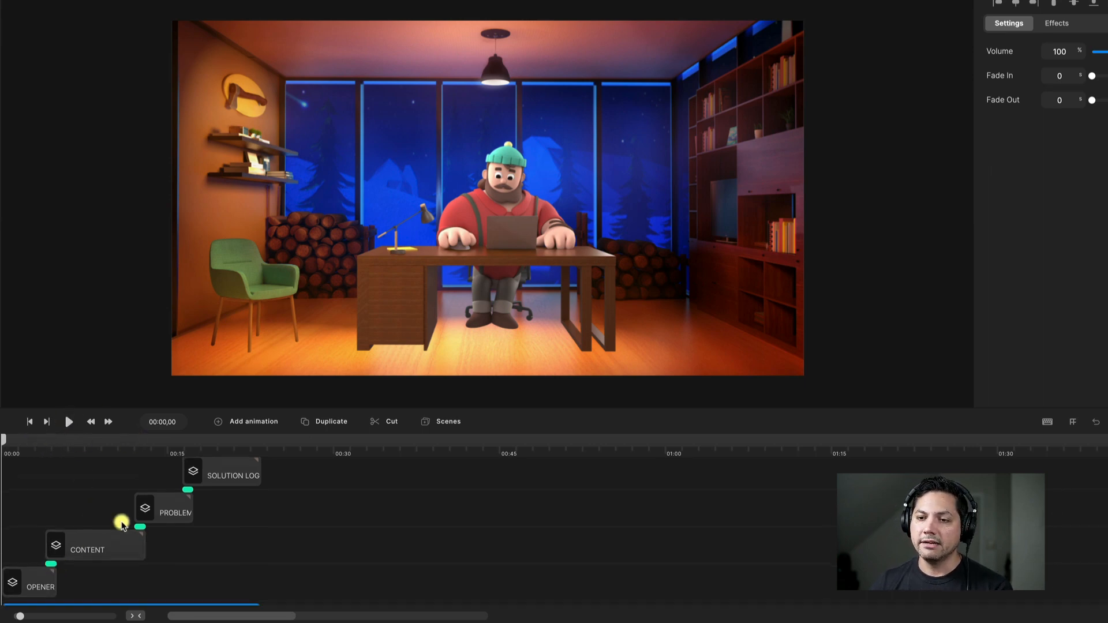
left_click_drag(101, 451, 212, 456)
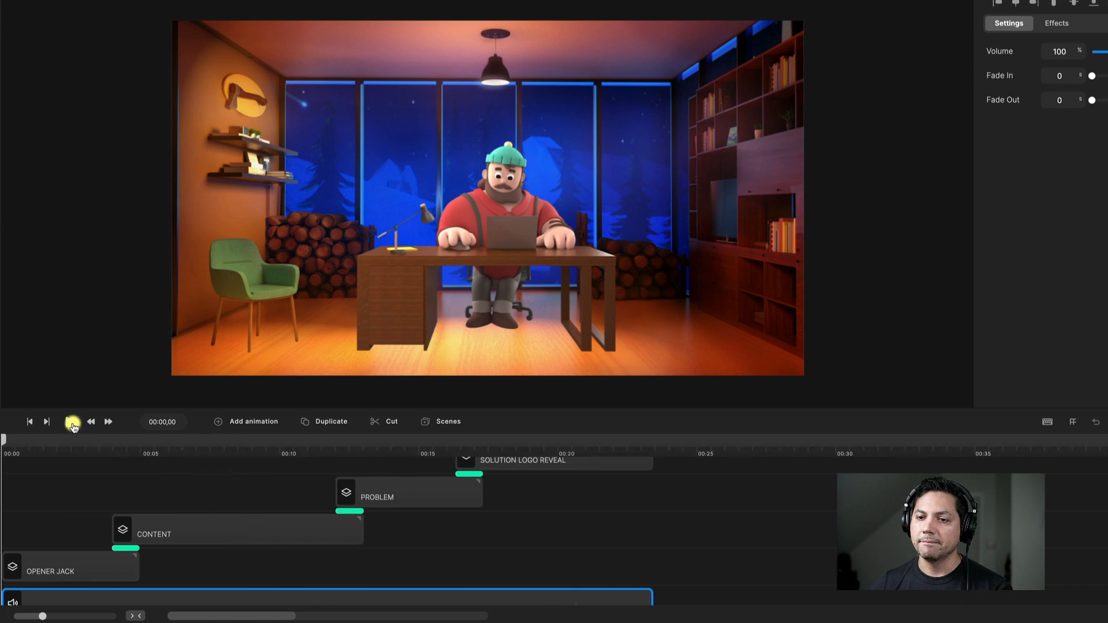
left_click(69, 422)
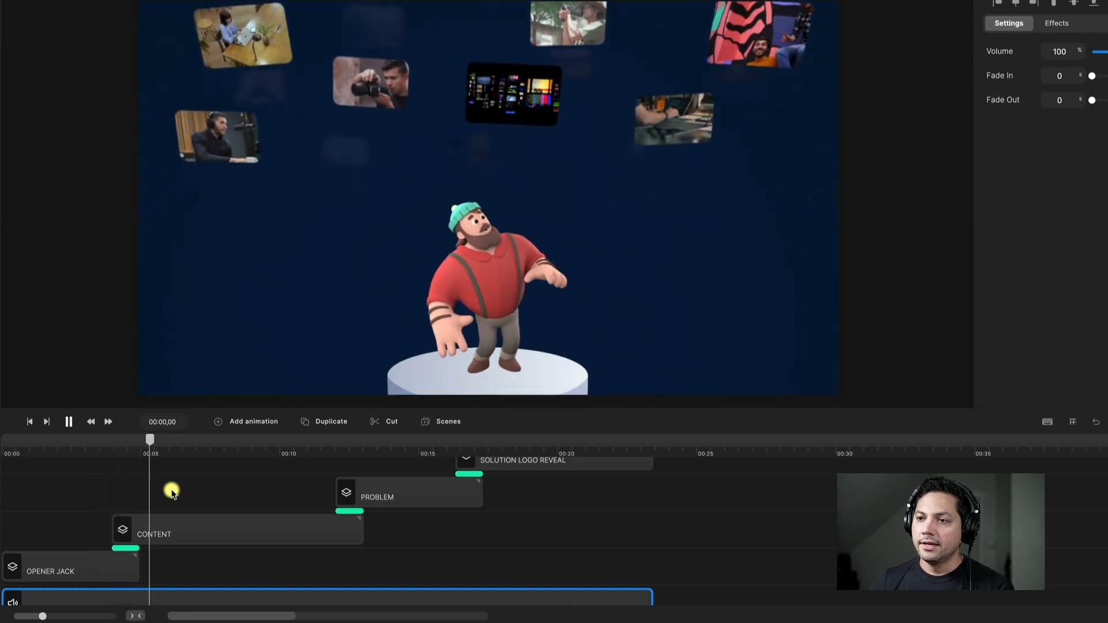
key("space")
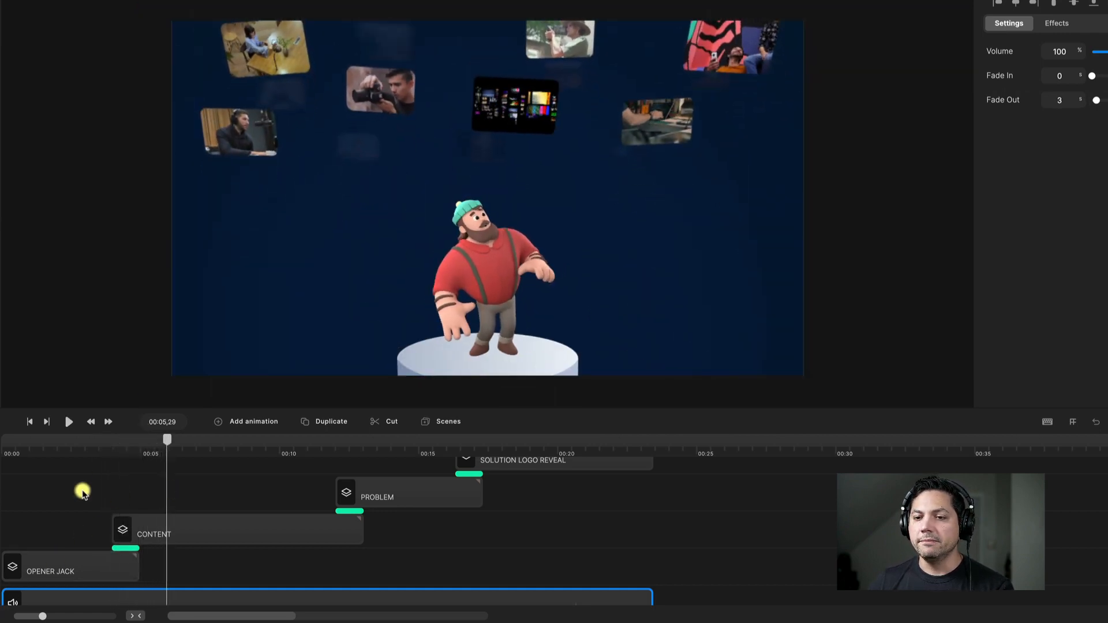
Change TEXT 2 of the opener scene to "Will", and bring up the styling options of TEXT 1 and TEXT 2
scroll(81, 490, "down", 2)
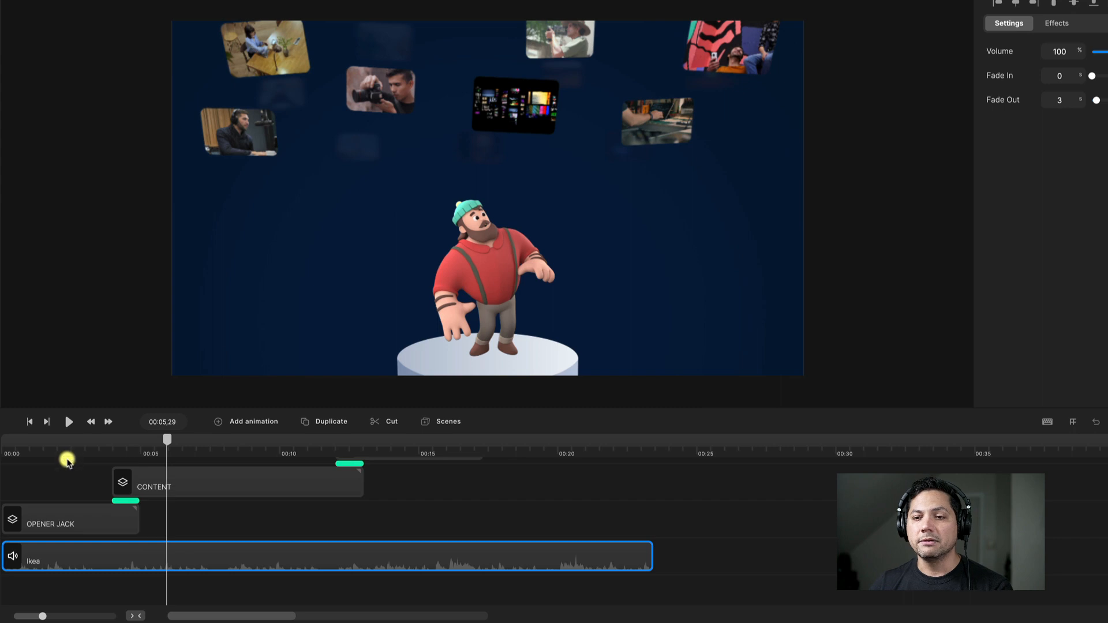
left_click(60, 454)
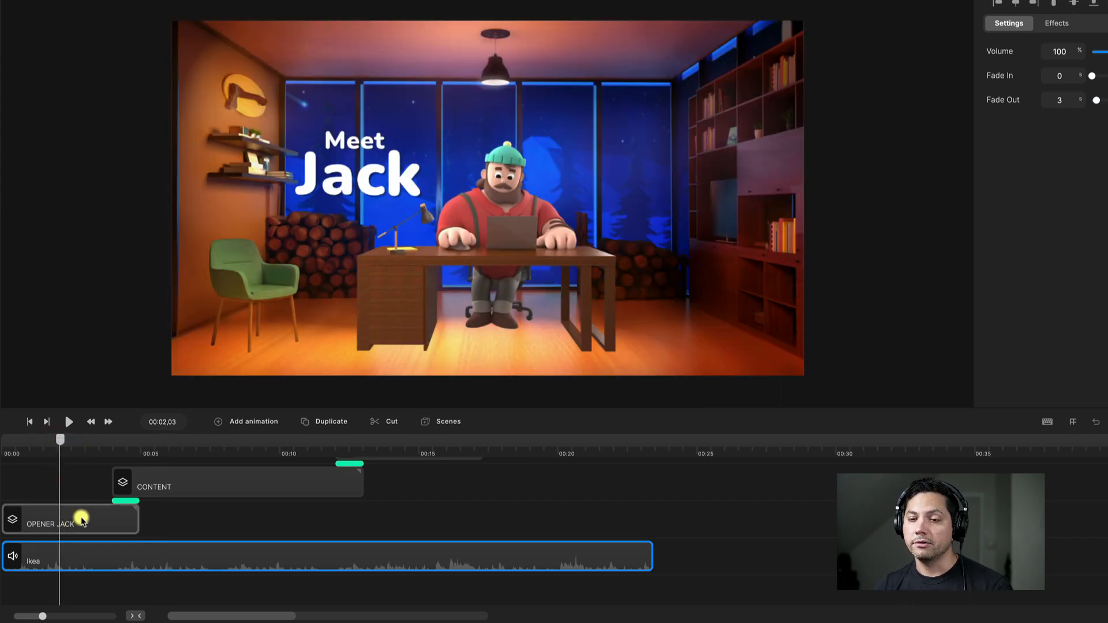
left_click(71, 524)
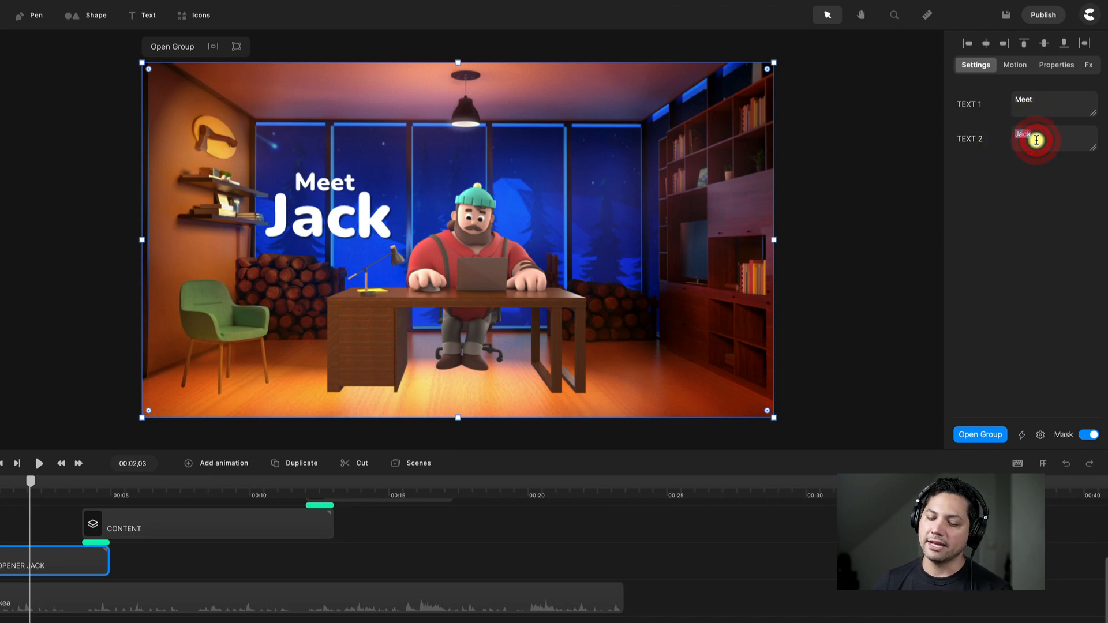
type("Will")
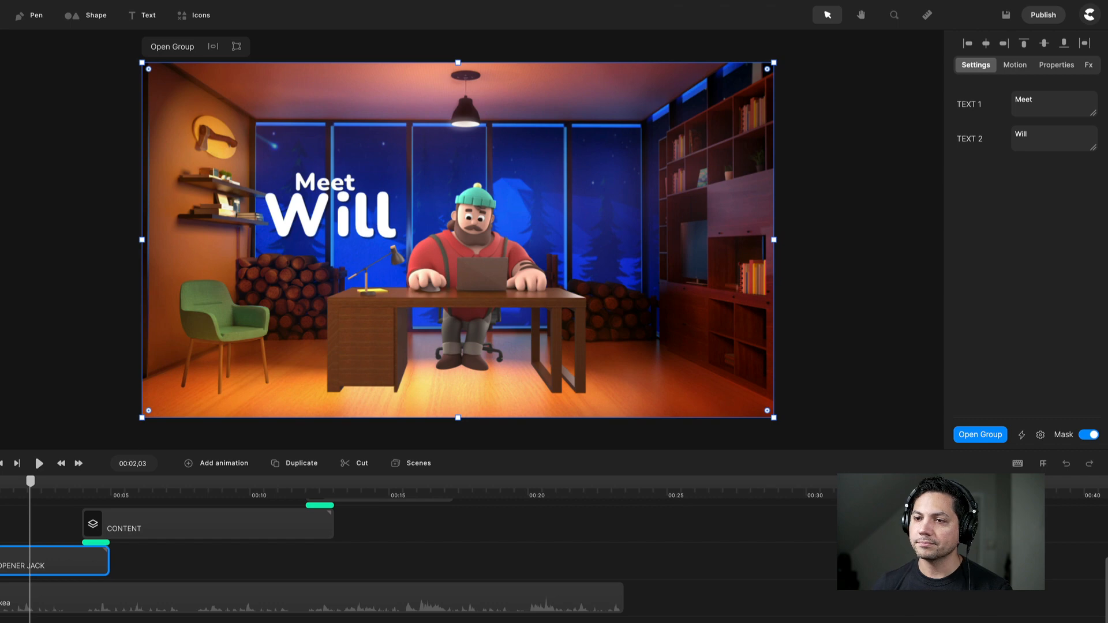
left_click(961, 241)
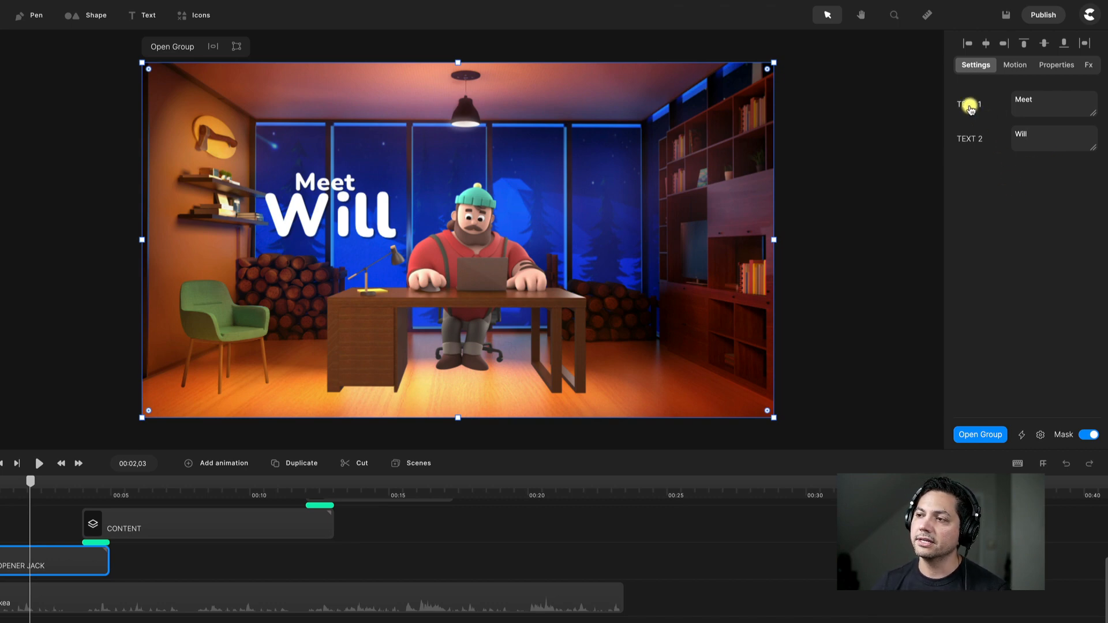
left_click(970, 107)
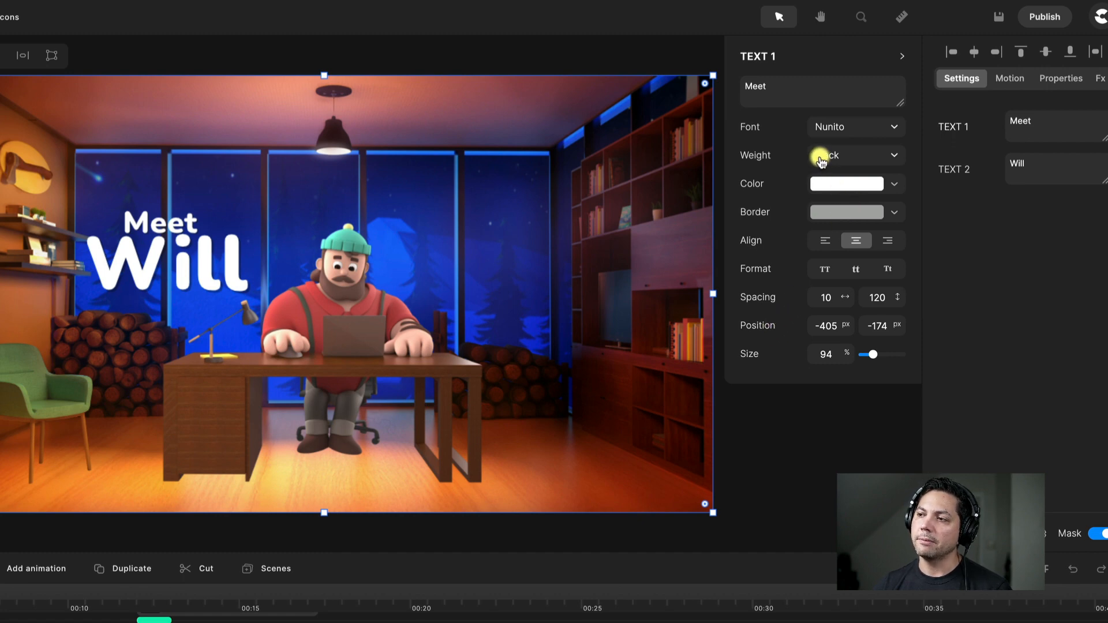
left_click(959, 169)
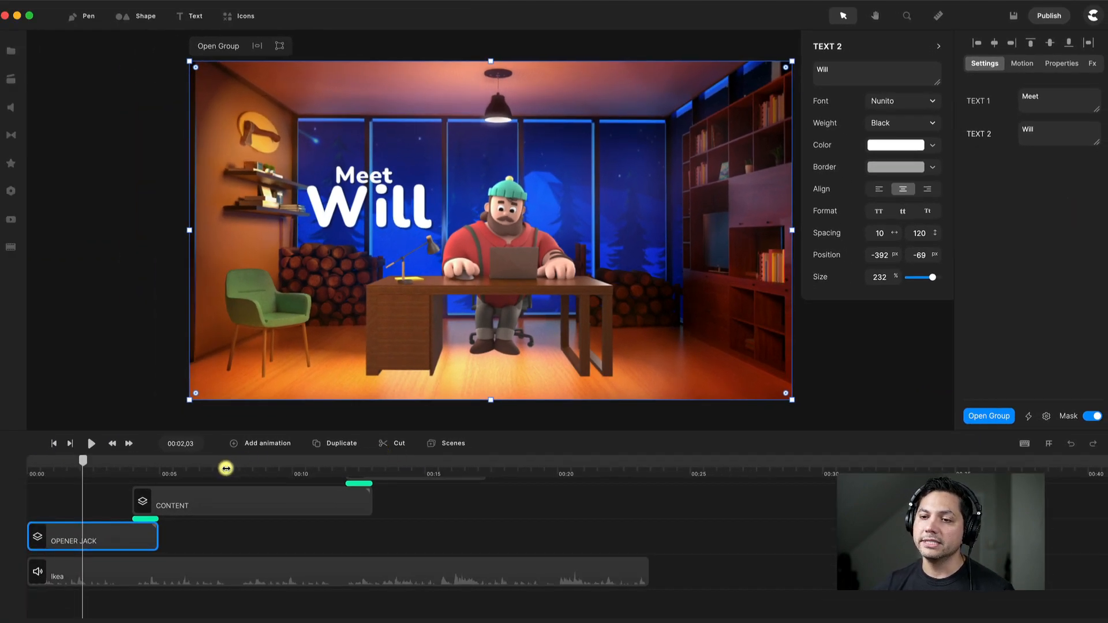
In the Content scene with the flying videos, replace VIDEO 1 with the second clip from the global media files
left_click(226, 468)
left_click(231, 503)
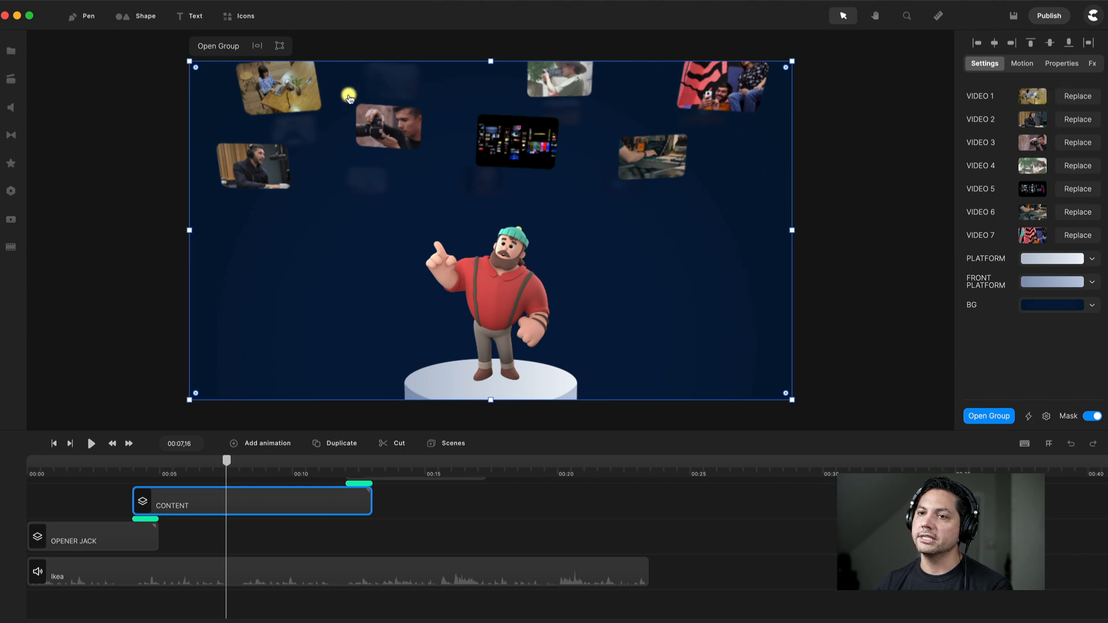
left_click(1069, 97)
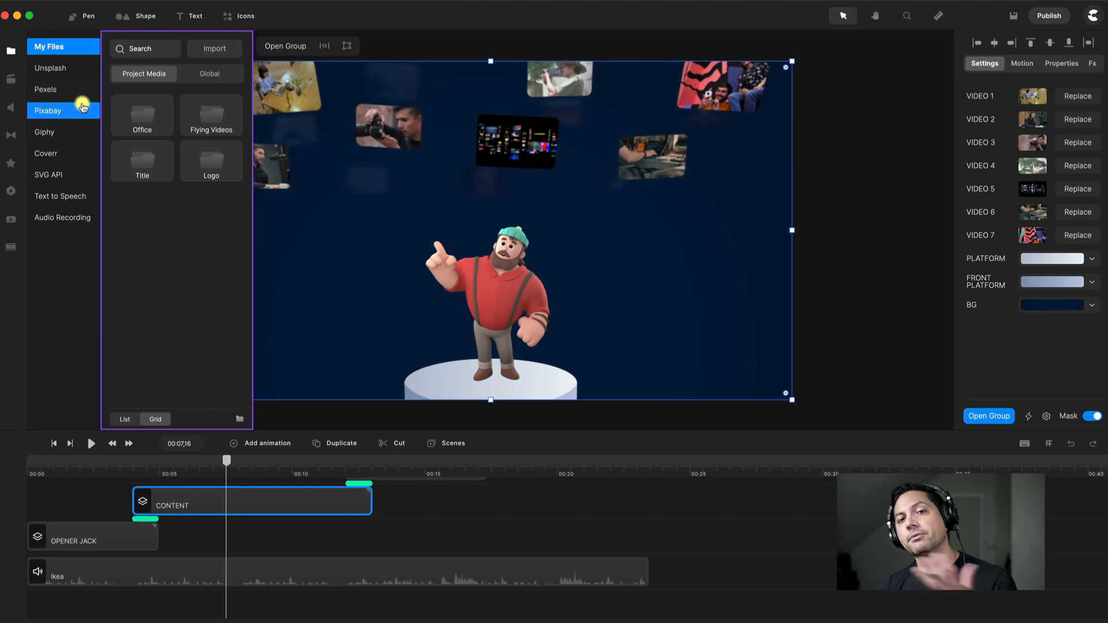
left_click(220, 74)
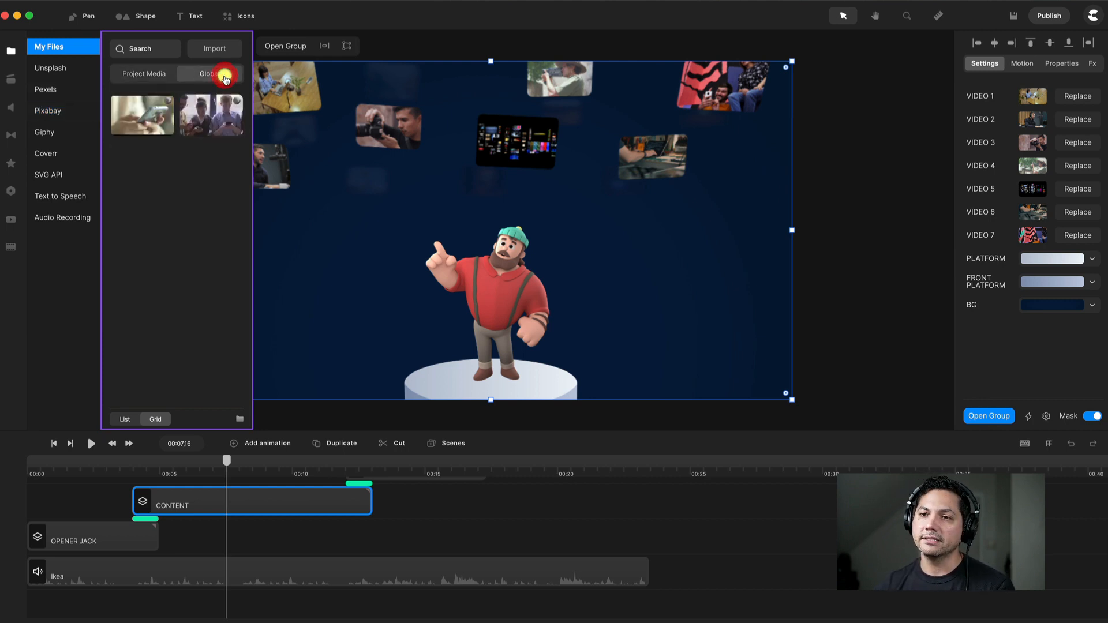
left_click(203, 119)
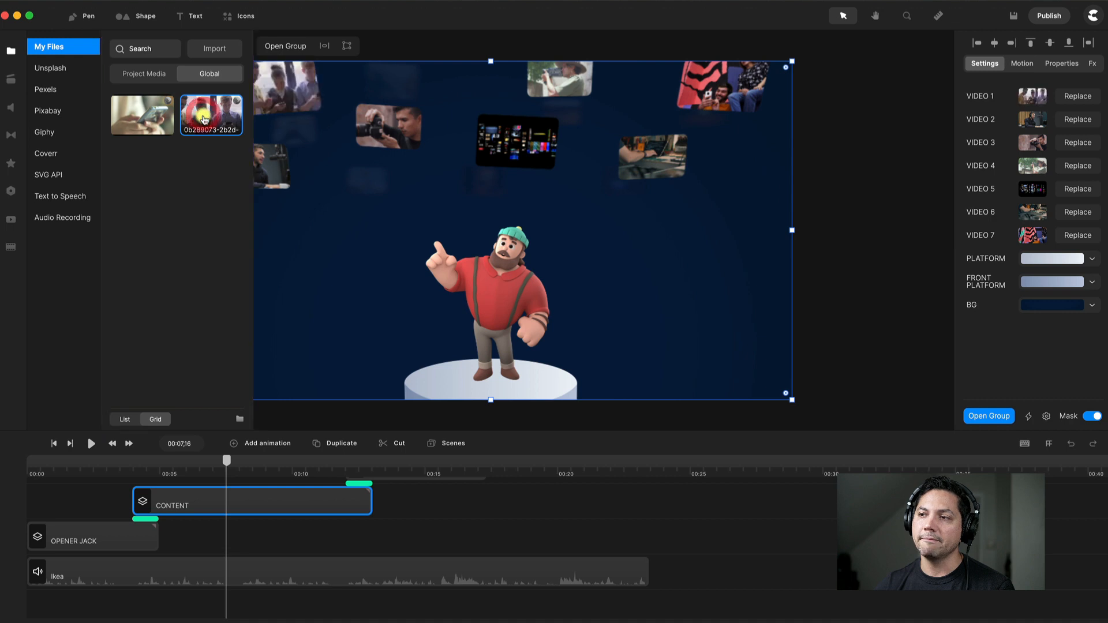
left_click(10, 51)
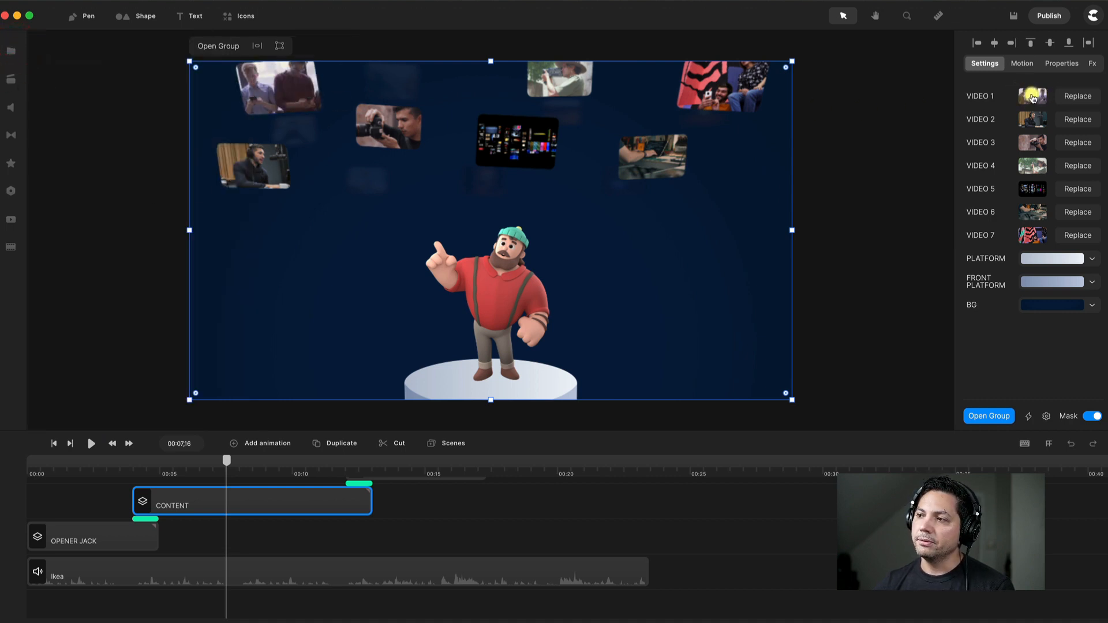
In the Content scene, replace VIDEO 2 with the first clip from the global media files and play back the scene with both new clips
left_click(1073, 120)
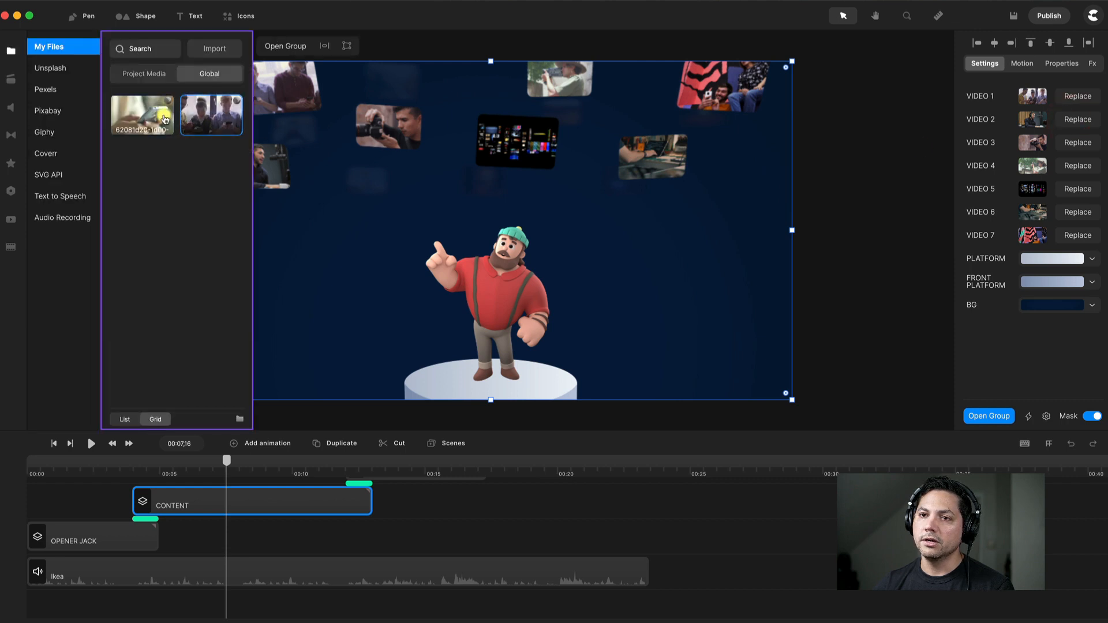
left_click(142, 114)
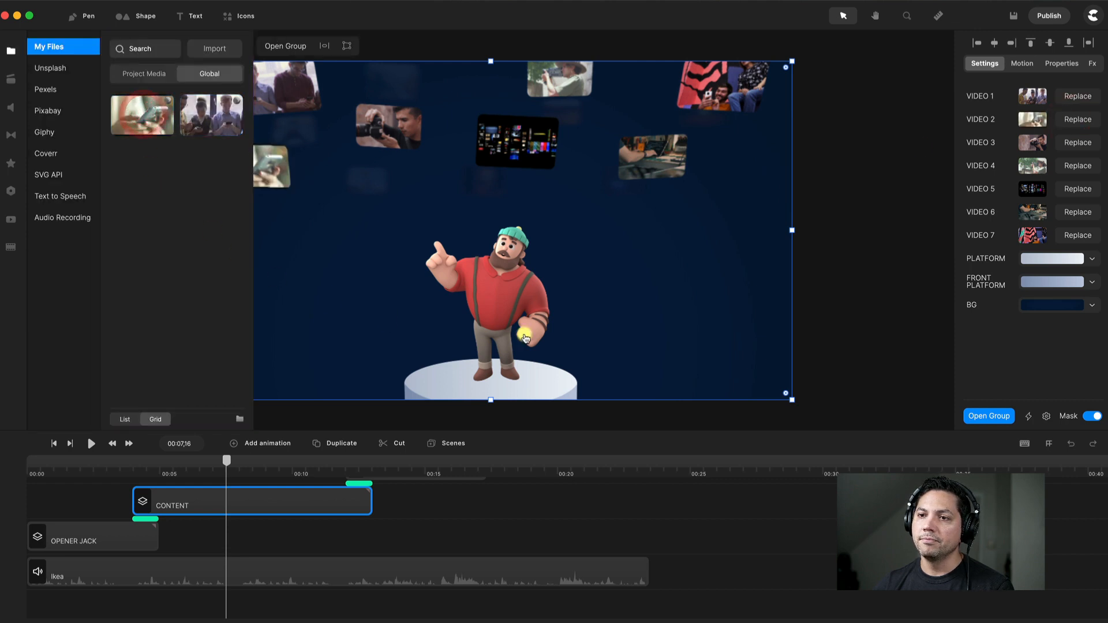
left_click(10, 51)
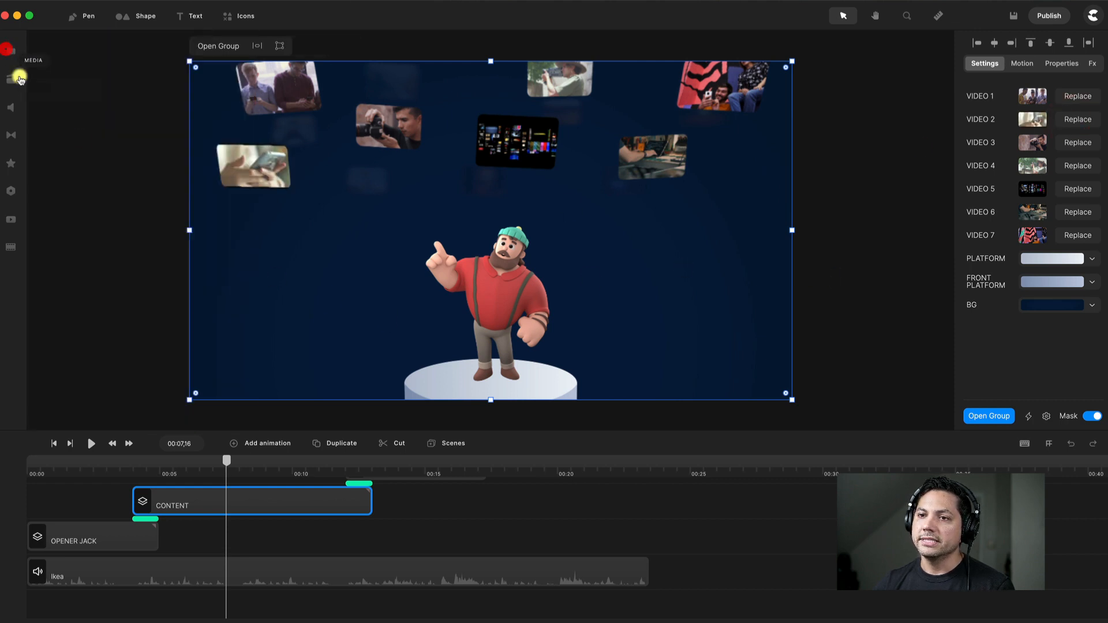
left_click(226, 460)
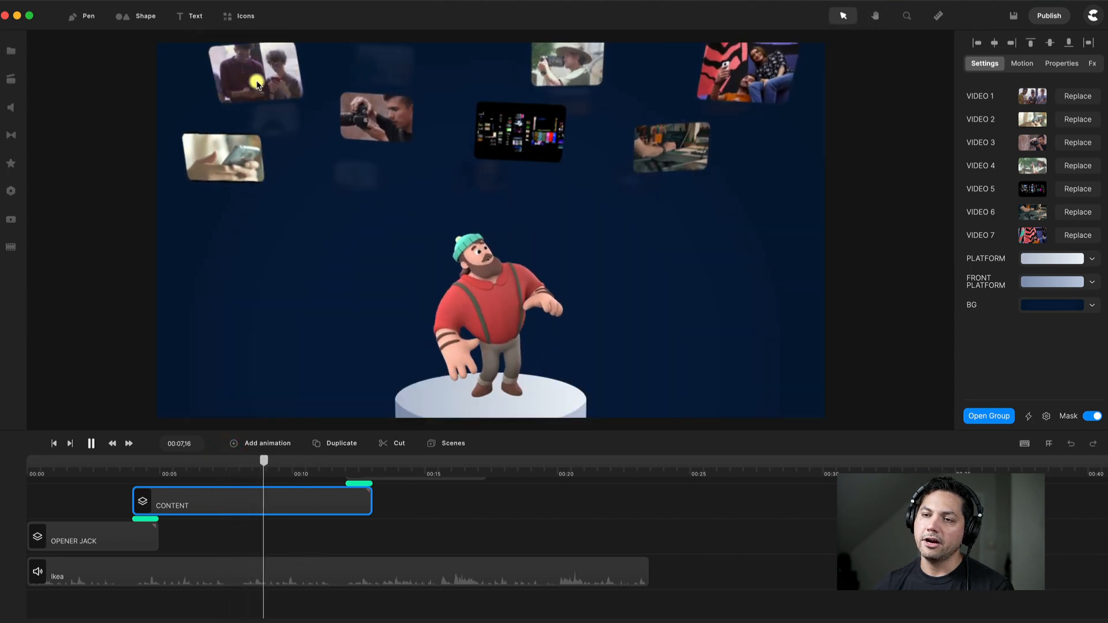
left_click(285, 303)
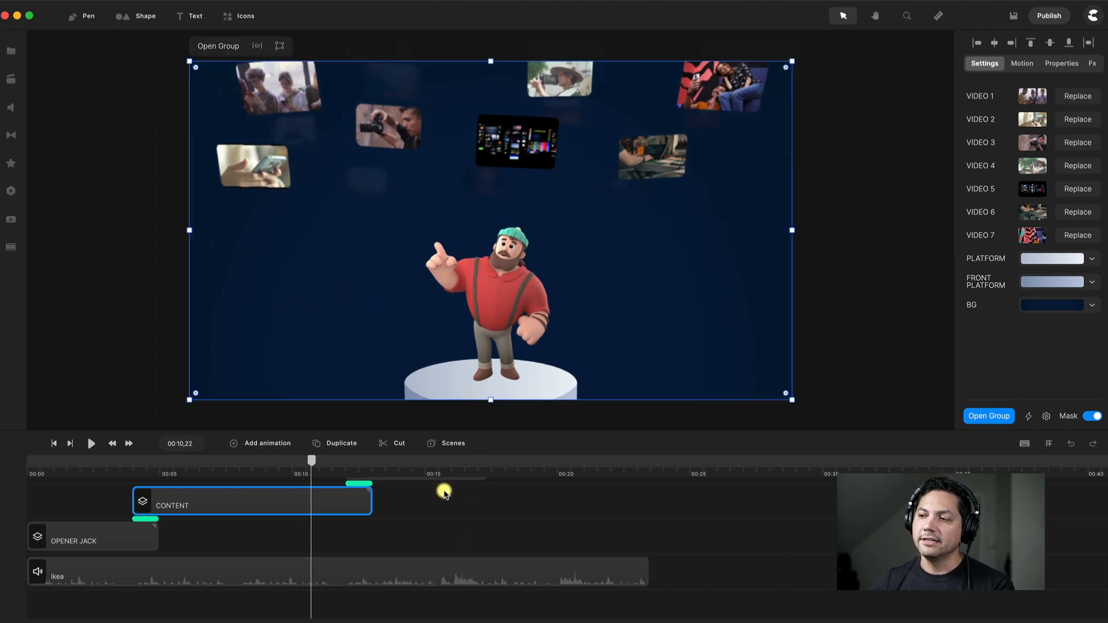
Move the playhead to about 13 seconds and bring up the Problem scene's text and colour settings
scroll(445, 495, "up", 2)
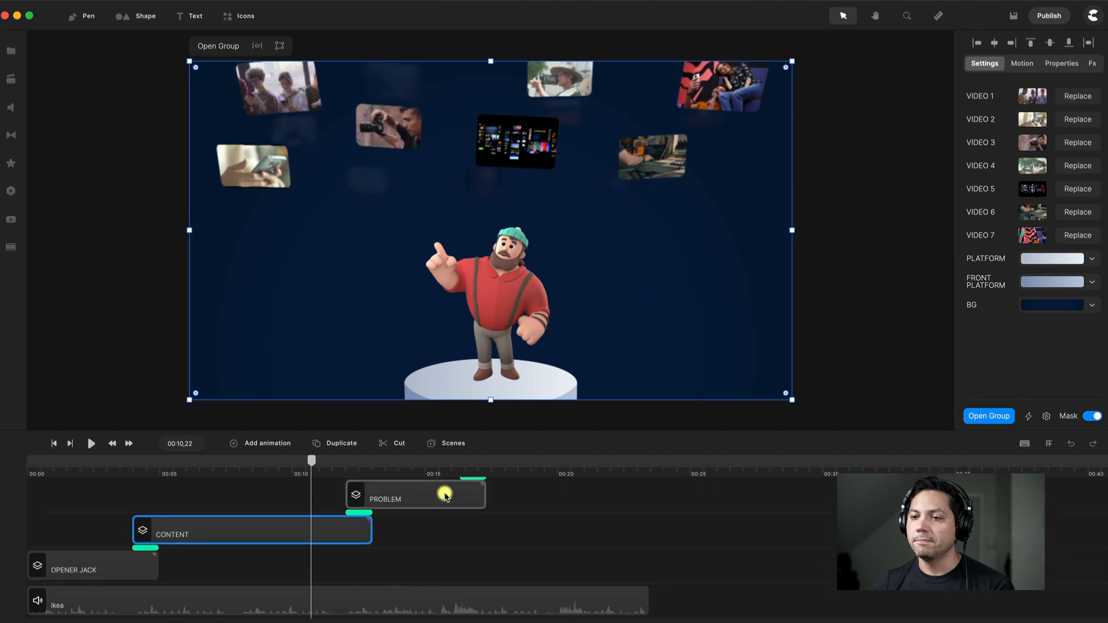
left_click(434, 421)
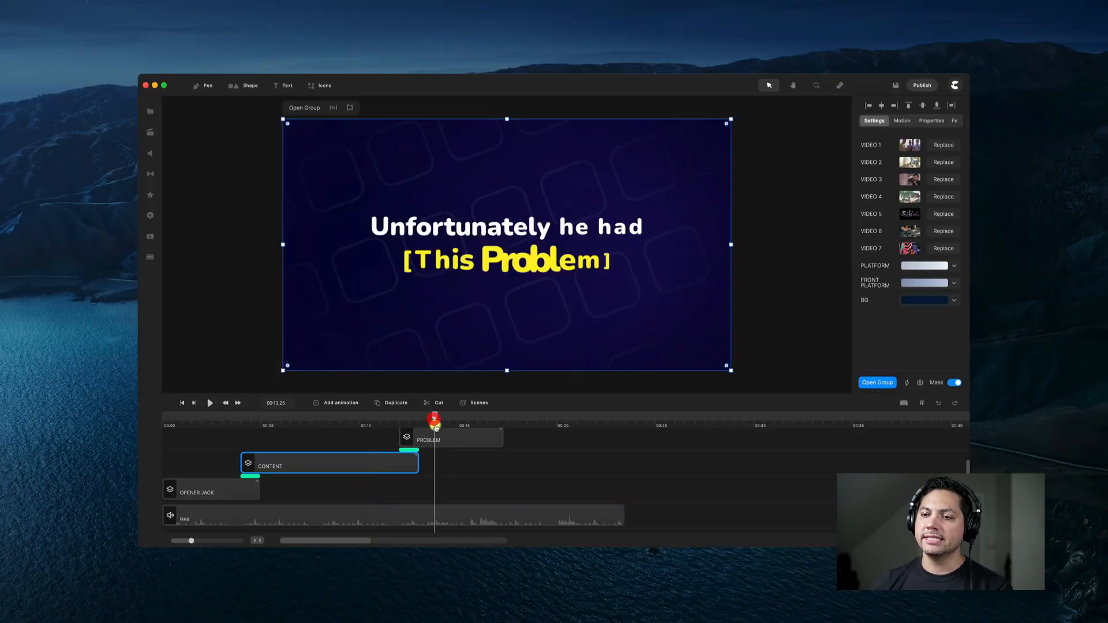
left_click(440, 436)
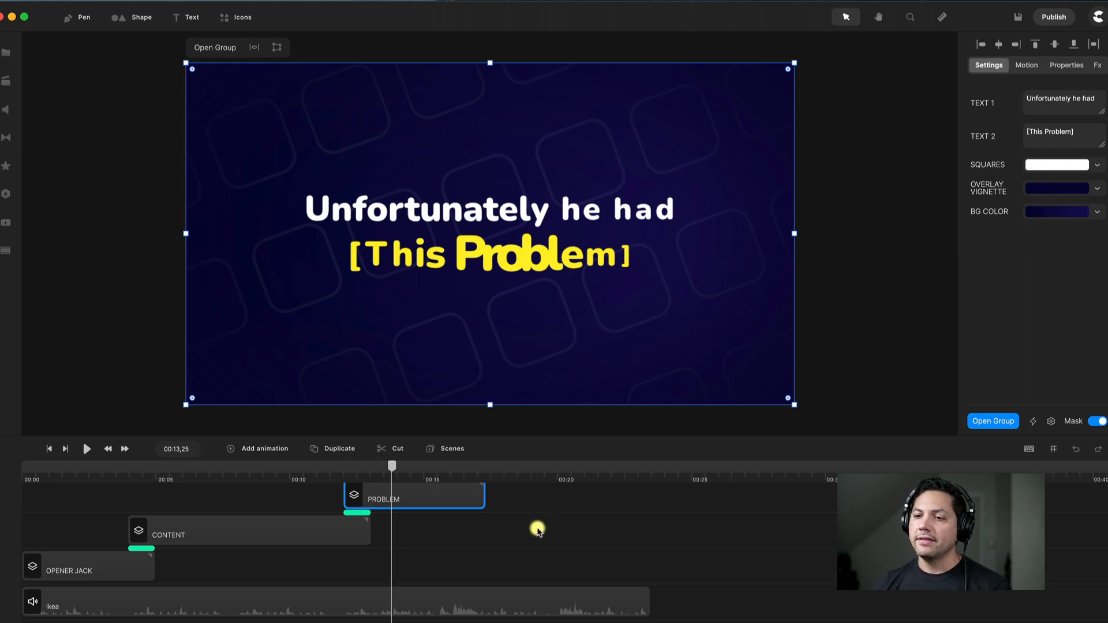
Bring up the Solution Logo Reveal scene's settings and scrub through its crate opening and logo reveal up to about 21 seconds
scroll(538, 530, "up", 3)
left_click(527, 471)
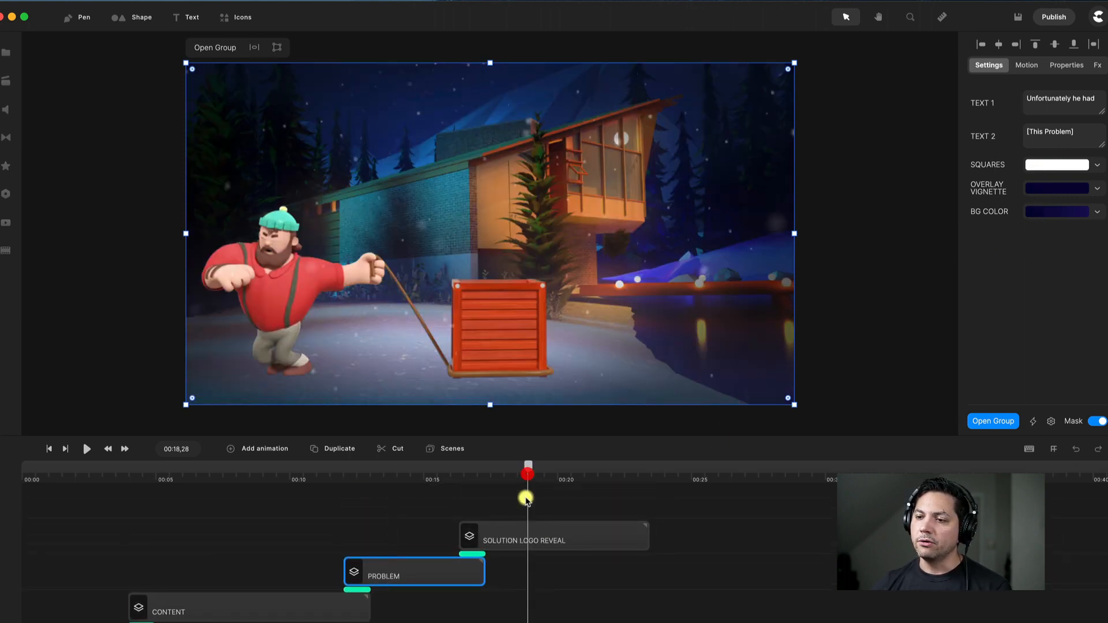
left_click(529, 531)
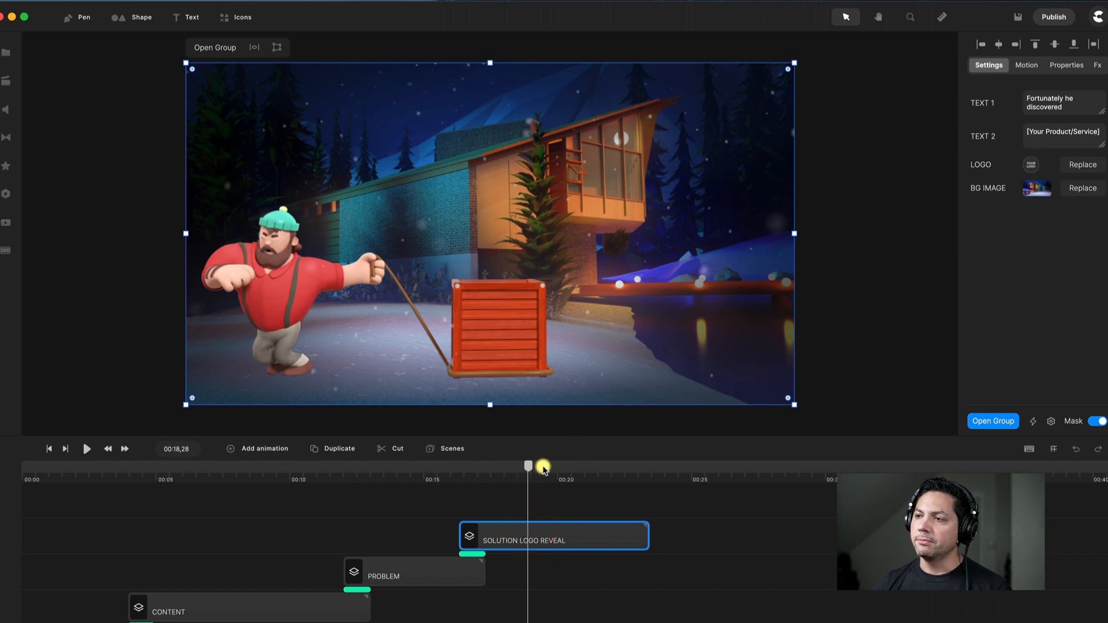
left_click(559, 468)
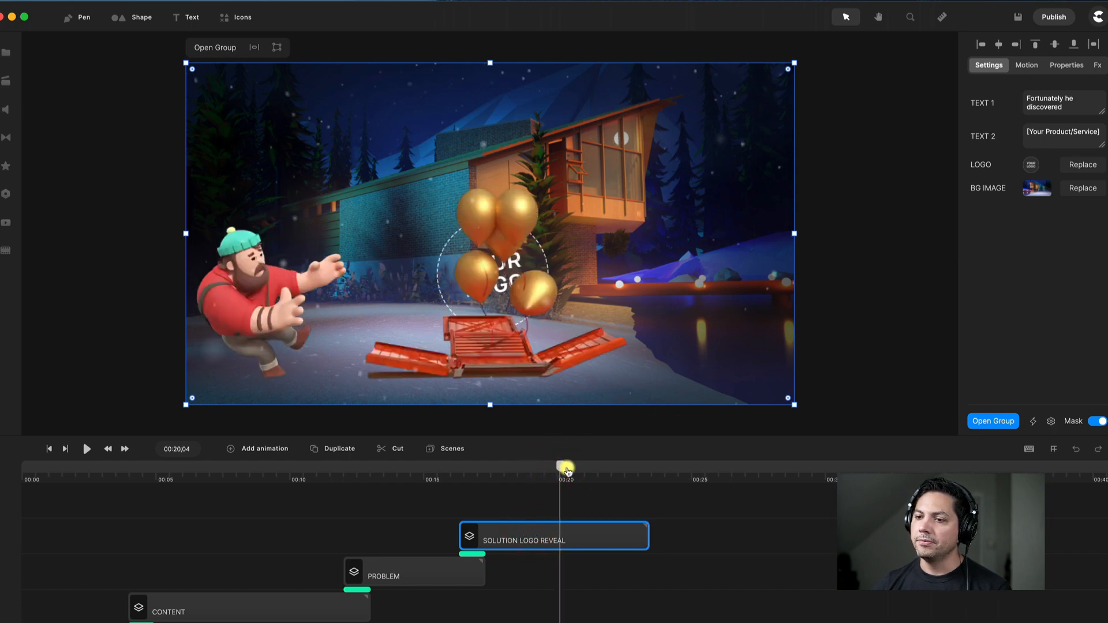
left_click_drag(563, 468, 588, 469)
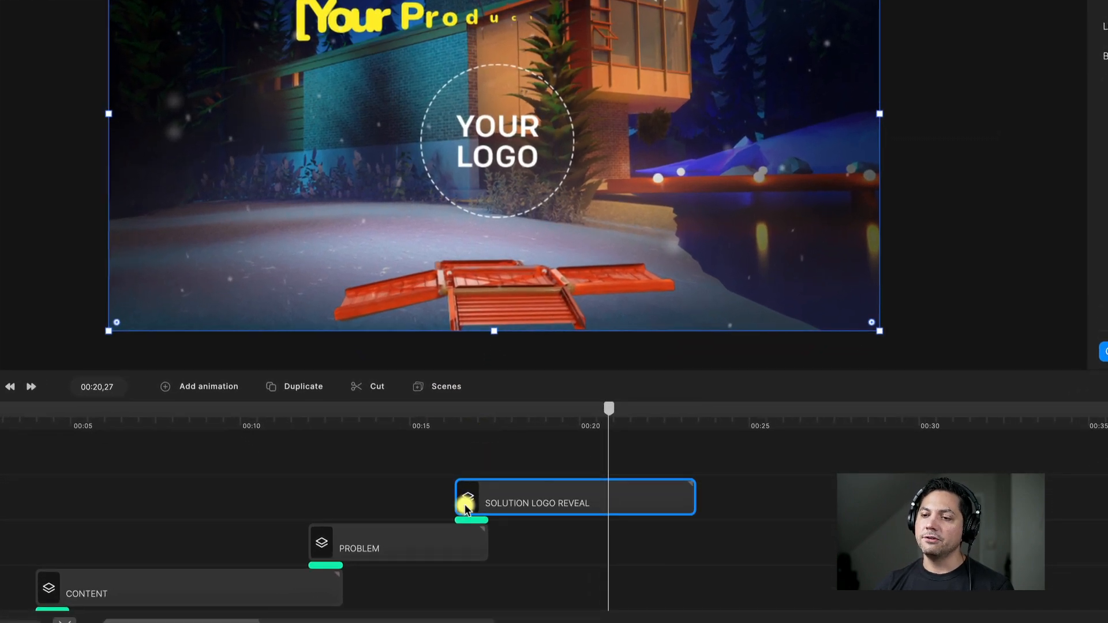
Change the transition between the Content and Problem scenes to Bounce Down and play it back from just before 12 seconds
left_click(322, 426)
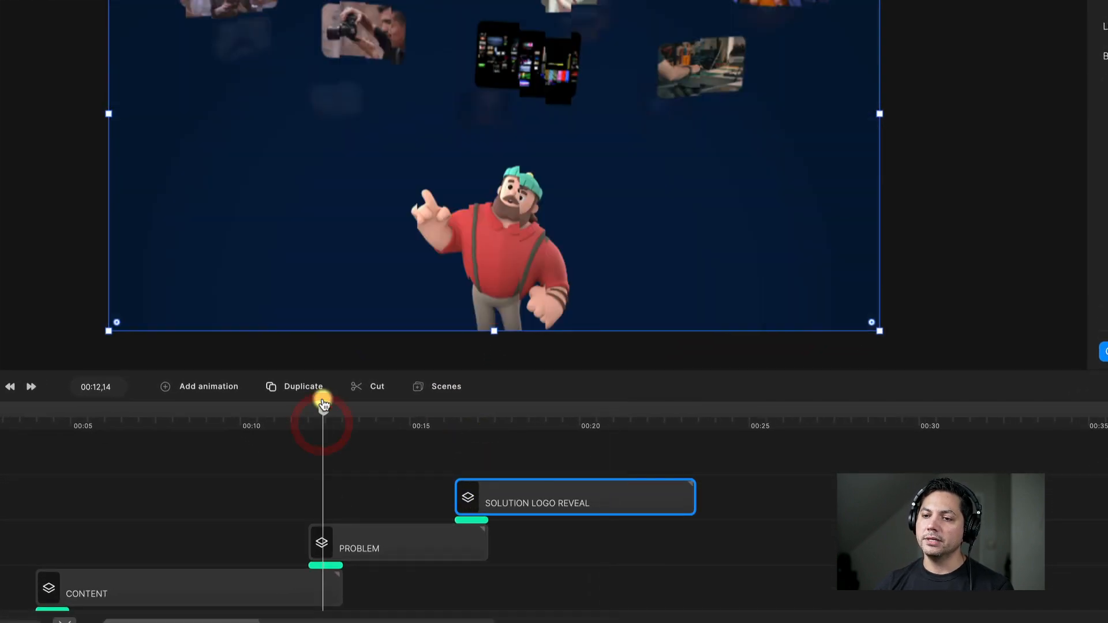
left_click_drag(321, 408, 298, 411)
scroll(306, 567, "down", 3)
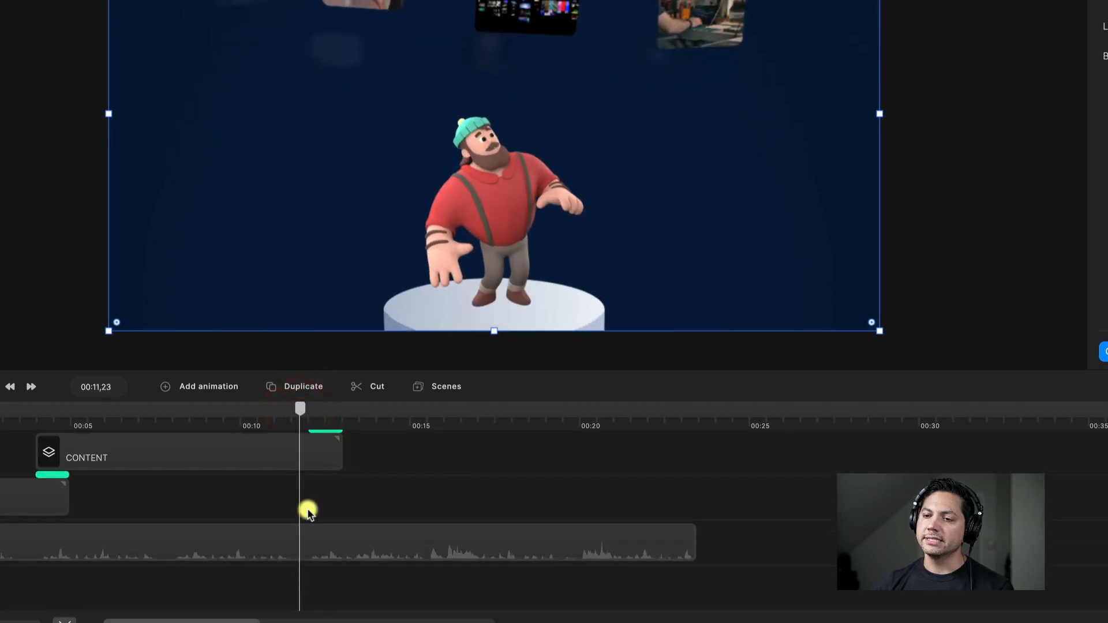
scroll(314, 433, "up", 1)
scroll(319, 462, "up", 1)
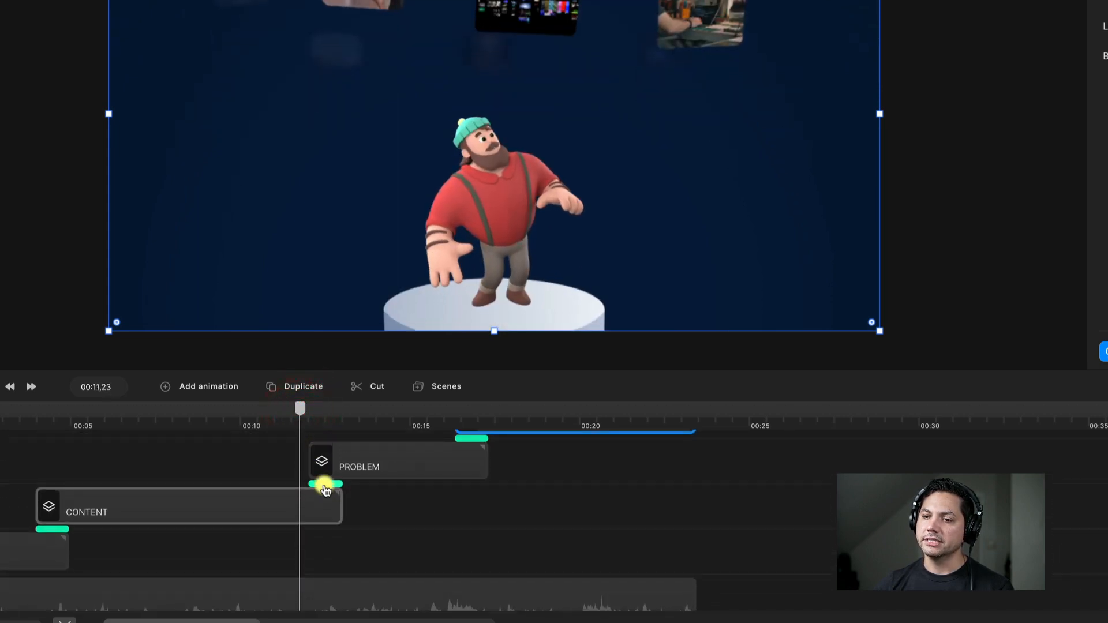
left_click(325, 485)
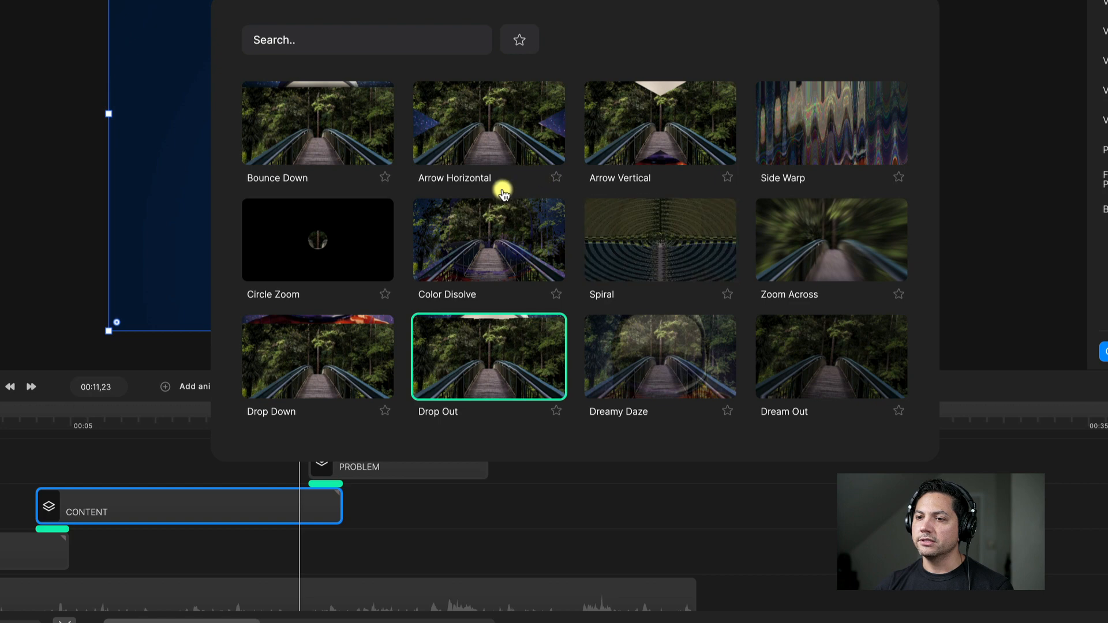
left_click(318, 134)
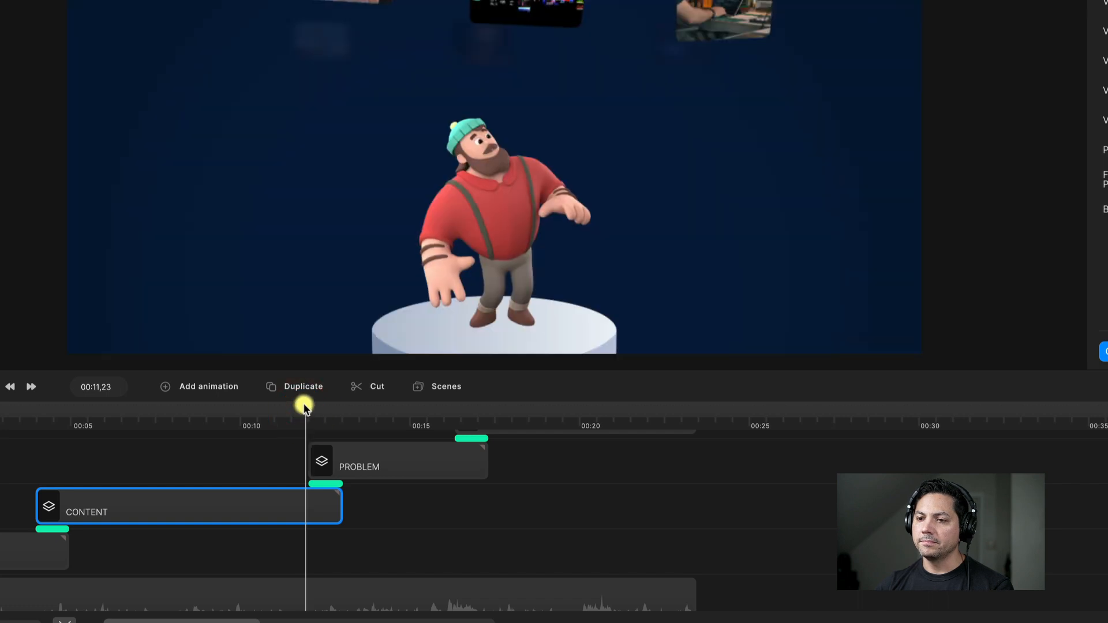
key("space")
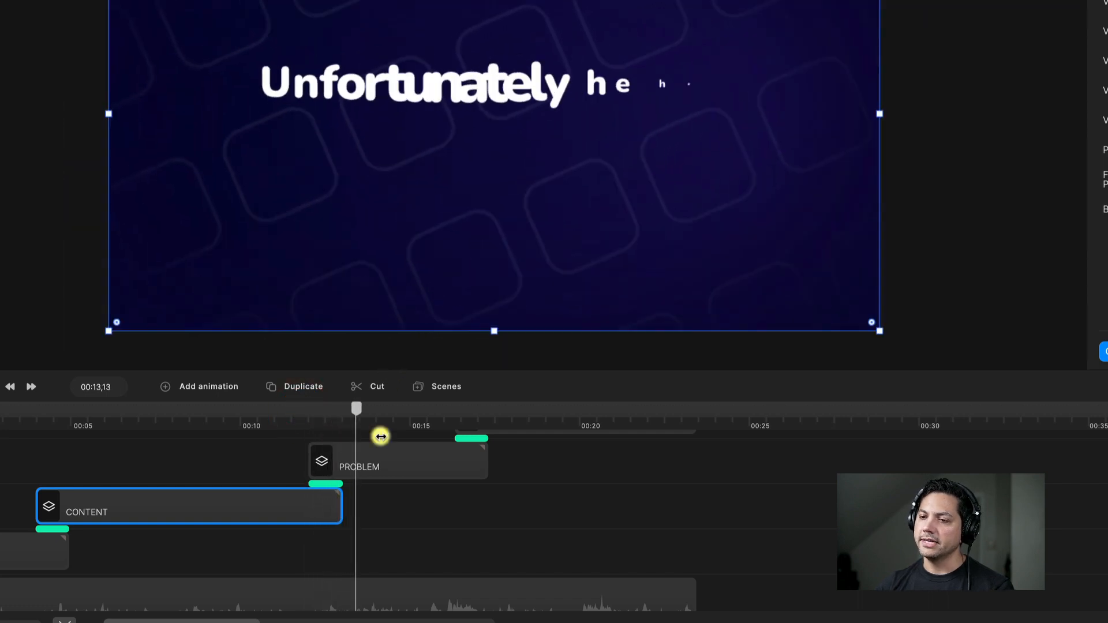
Change the transition from the Problem scene to the logo reveal scene to Dream Out and preview it from about 16 seconds
left_click(473, 441)
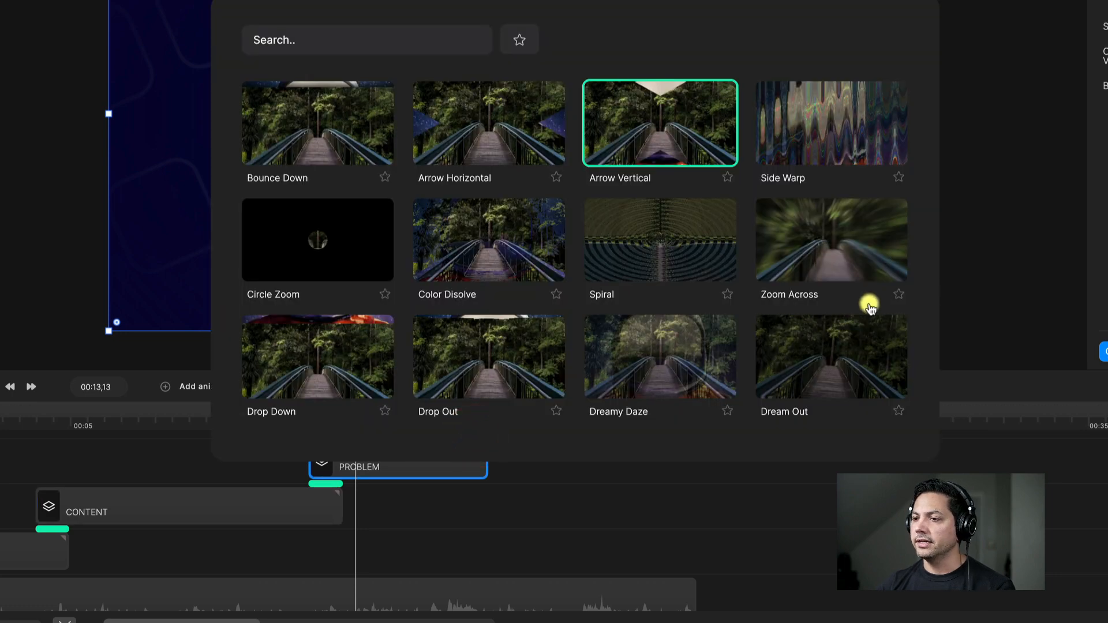
left_click(866, 344)
left_click(457, 428)
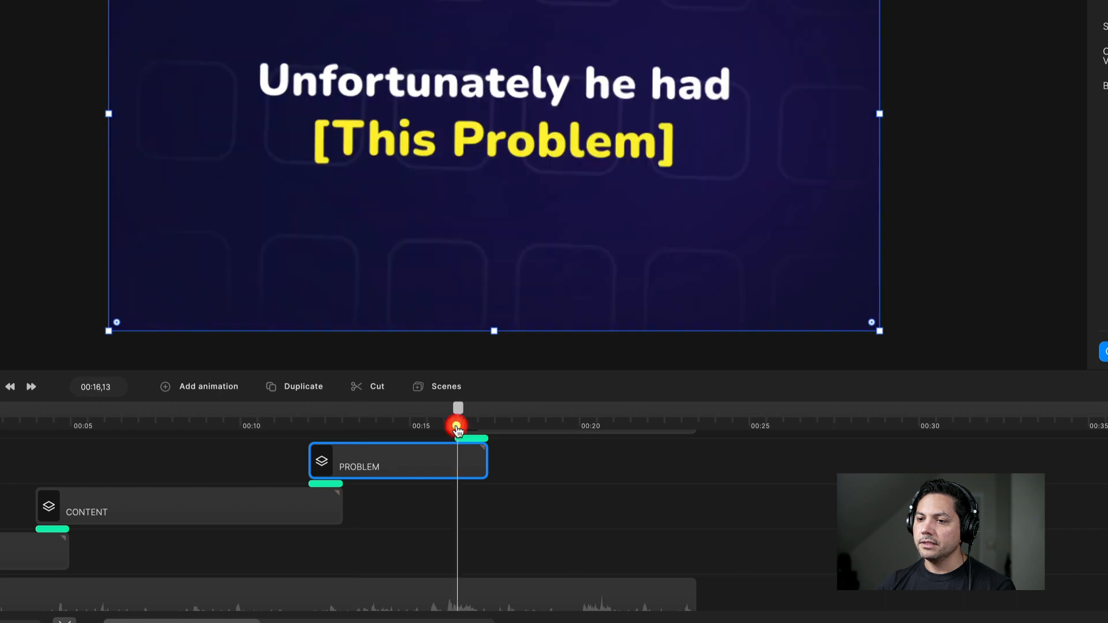
key("space")
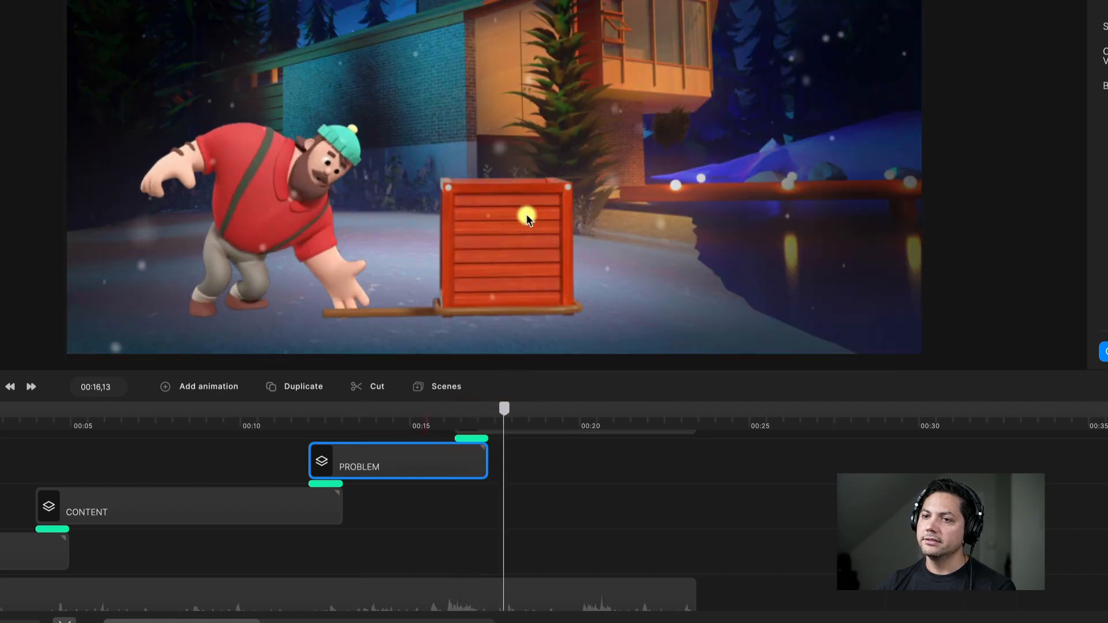
key("space")
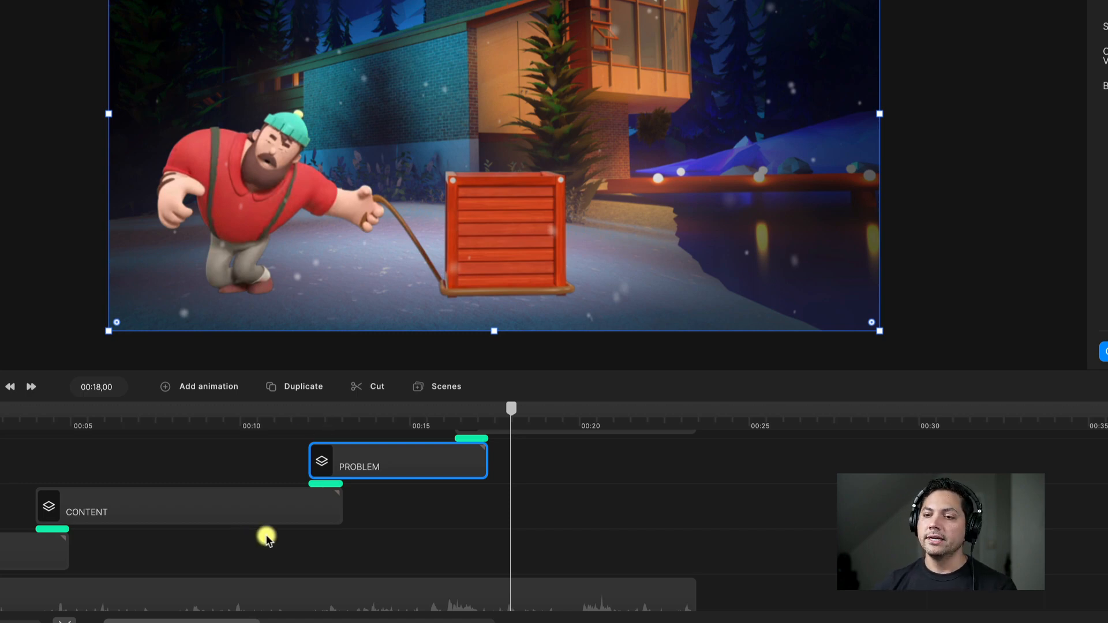
With the Solution Logo Reveal scene selected, open the scene library, browse the Jack category and its Benefits scenes, and filter it to Solution
scroll(269, 530, "up", 3)
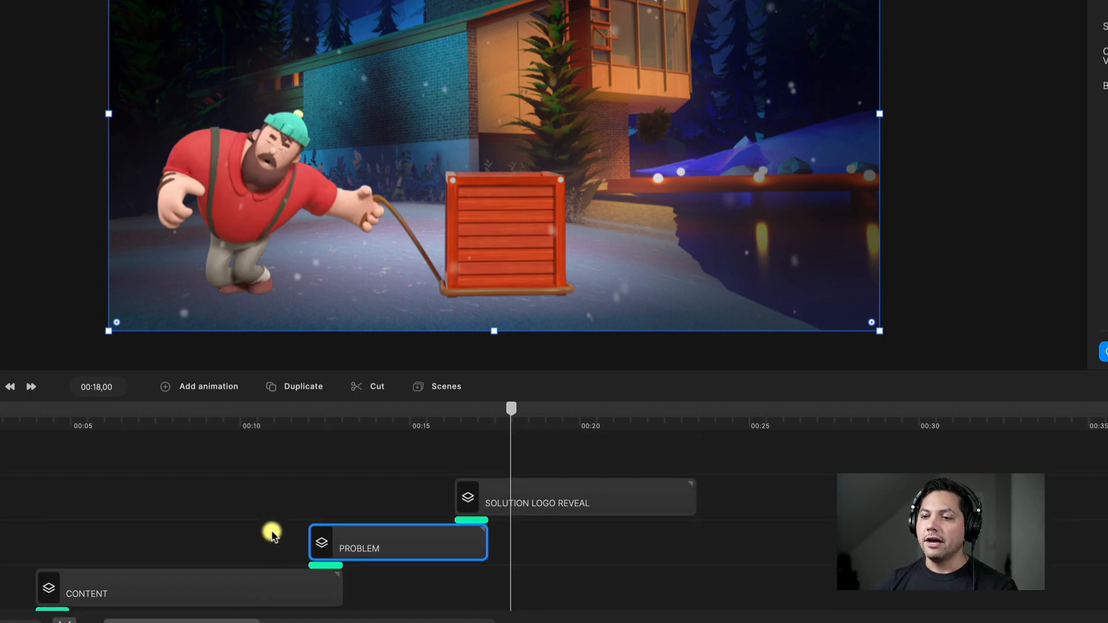
left_click(551, 499)
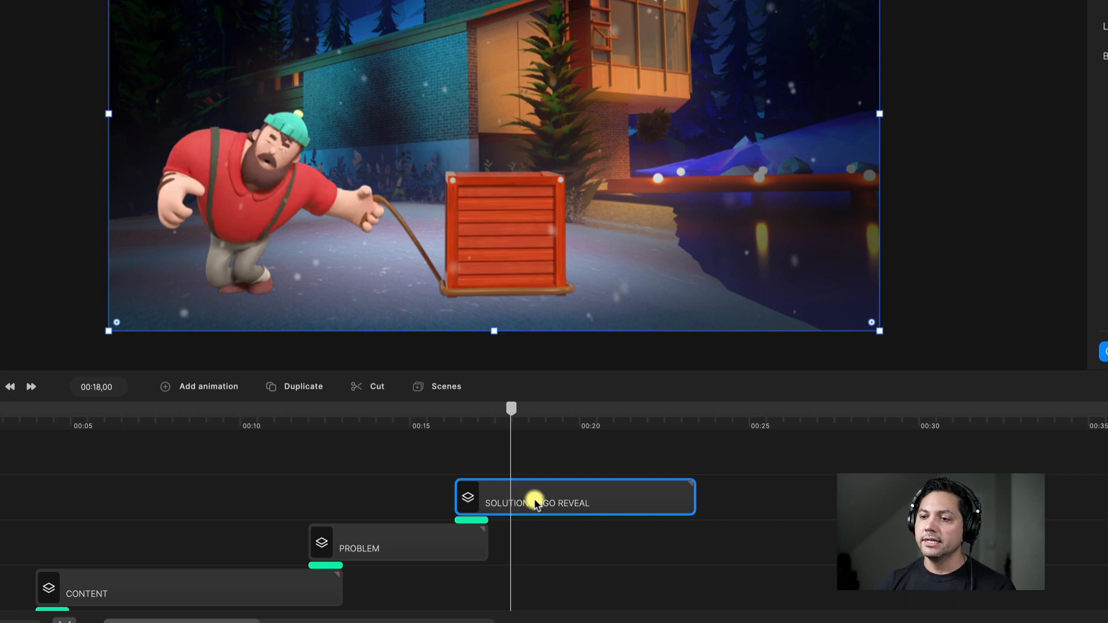
left_click(433, 392)
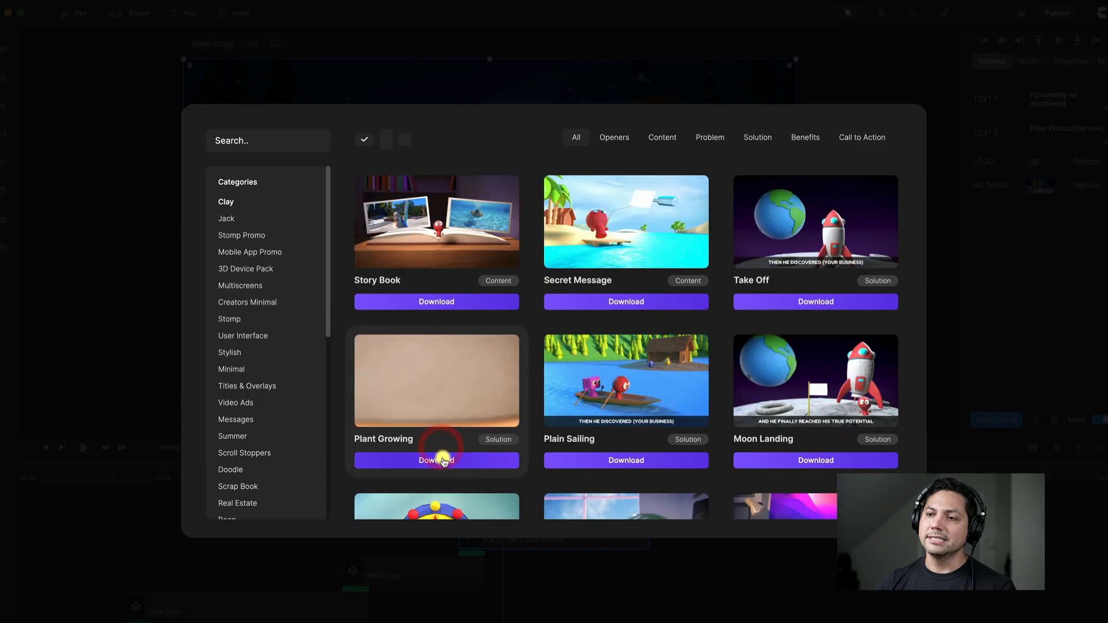
left_click(230, 217)
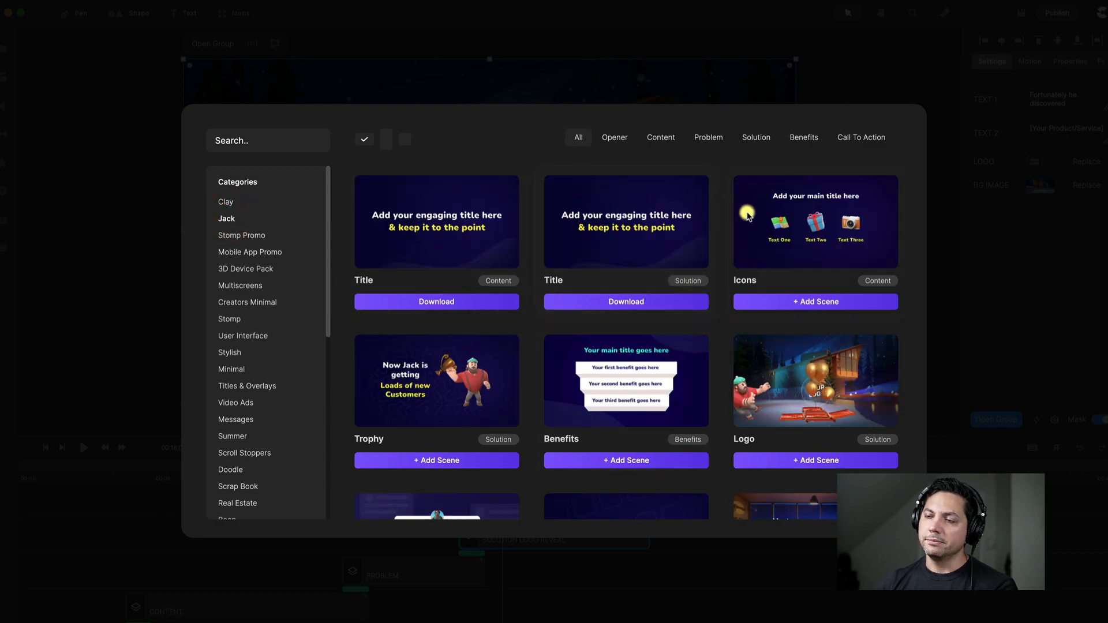
scroll(621, 379, "down", 3)
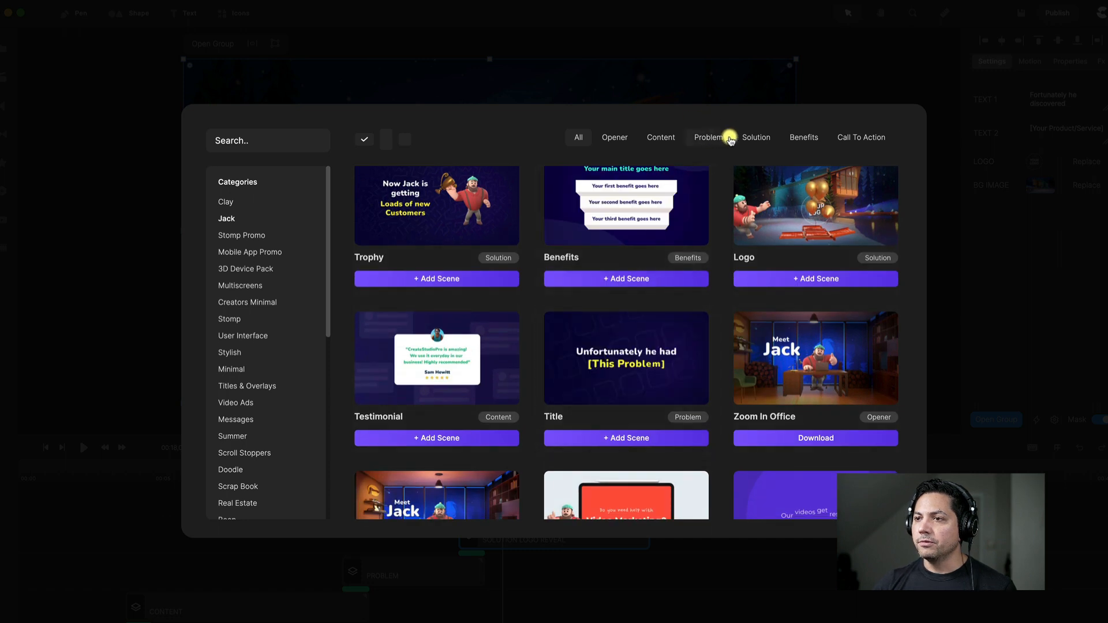
left_click(814, 136)
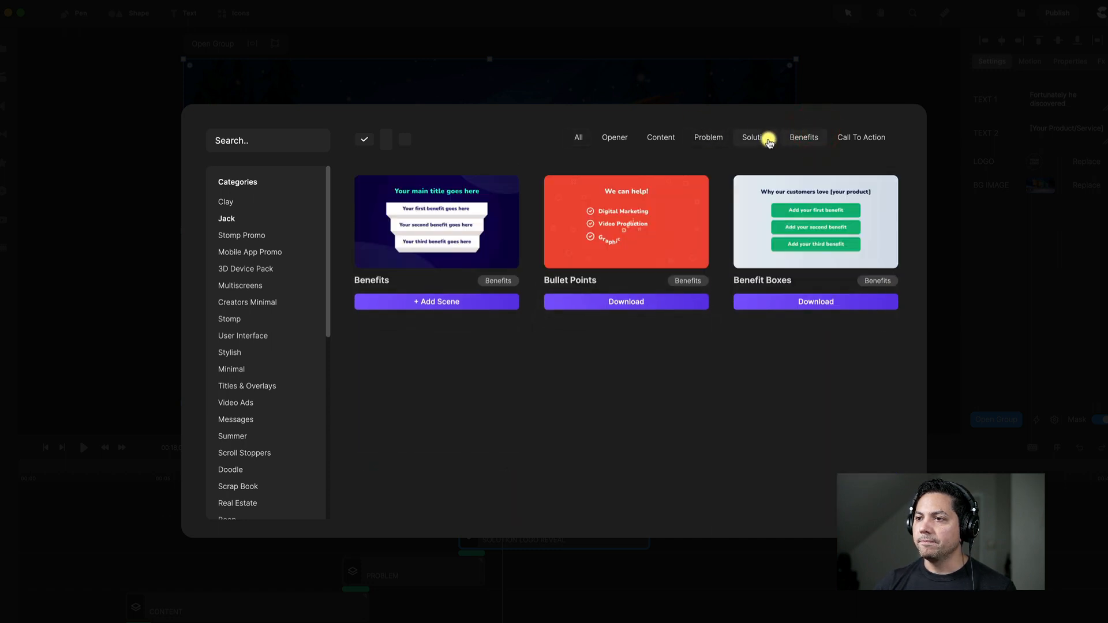
left_click(760, 137)
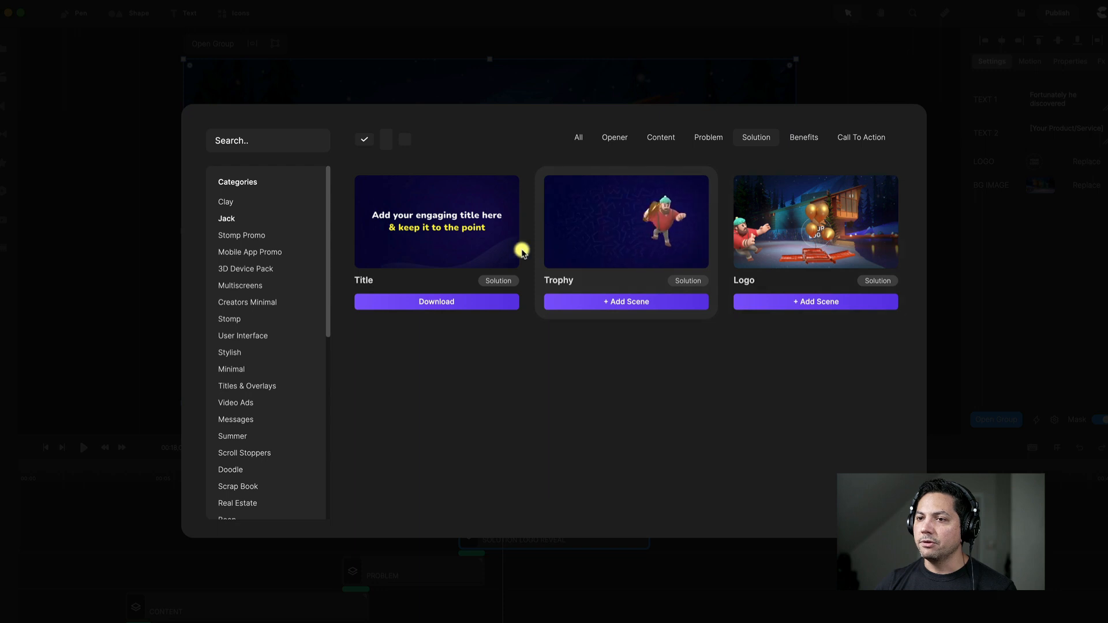
Download the Title scene of the Solution type, add it to the timeline, and close the scene library
left_click(447, 301)
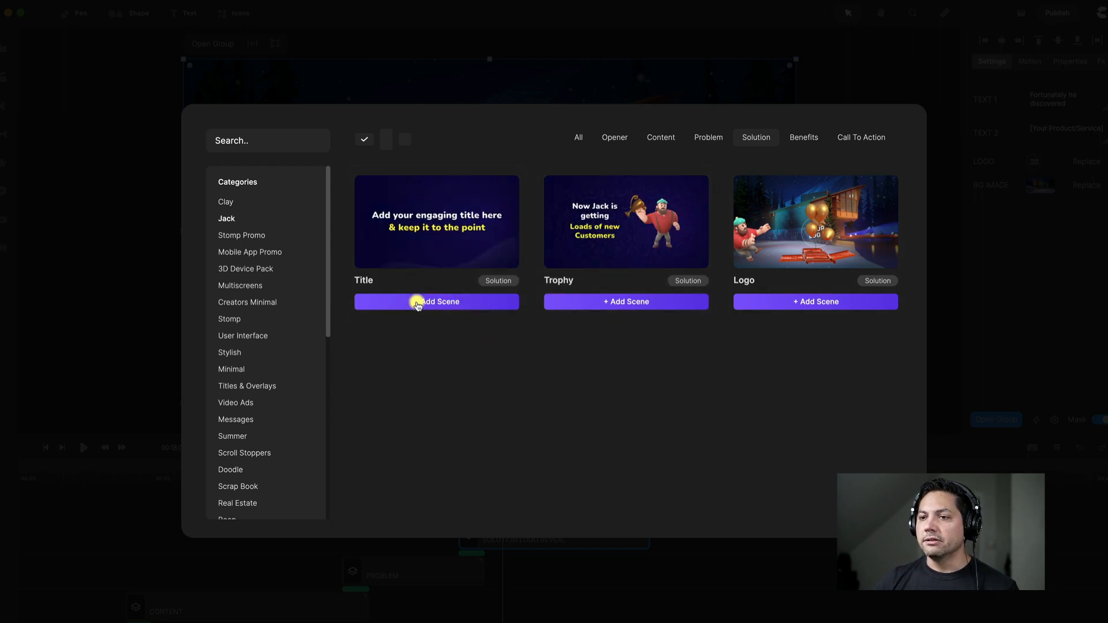
left_click(426, 306)
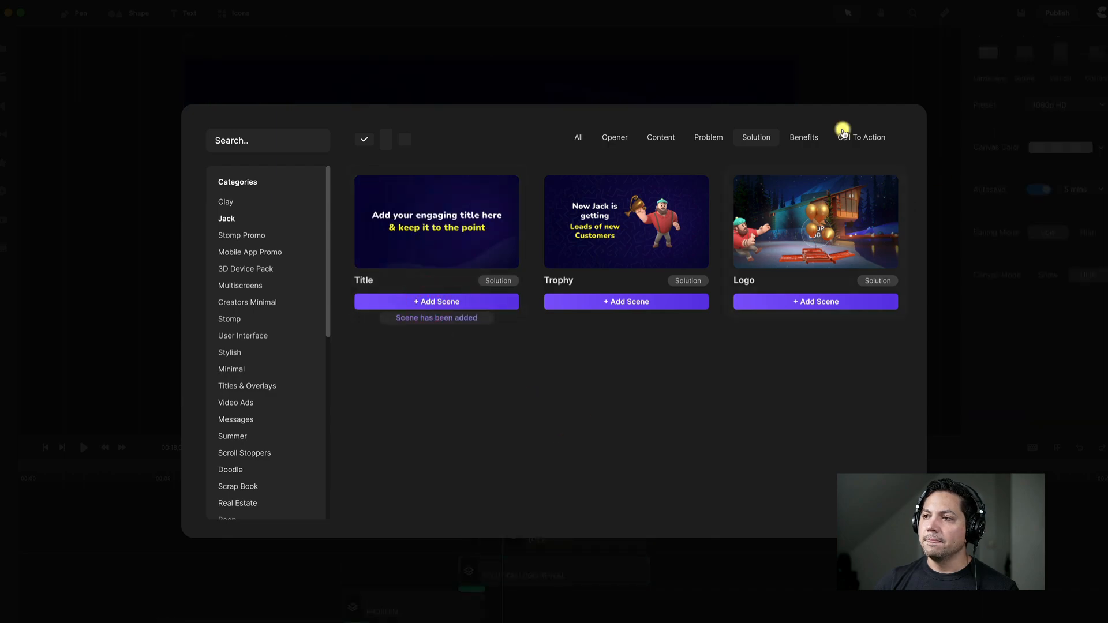
left_click(773, 61)
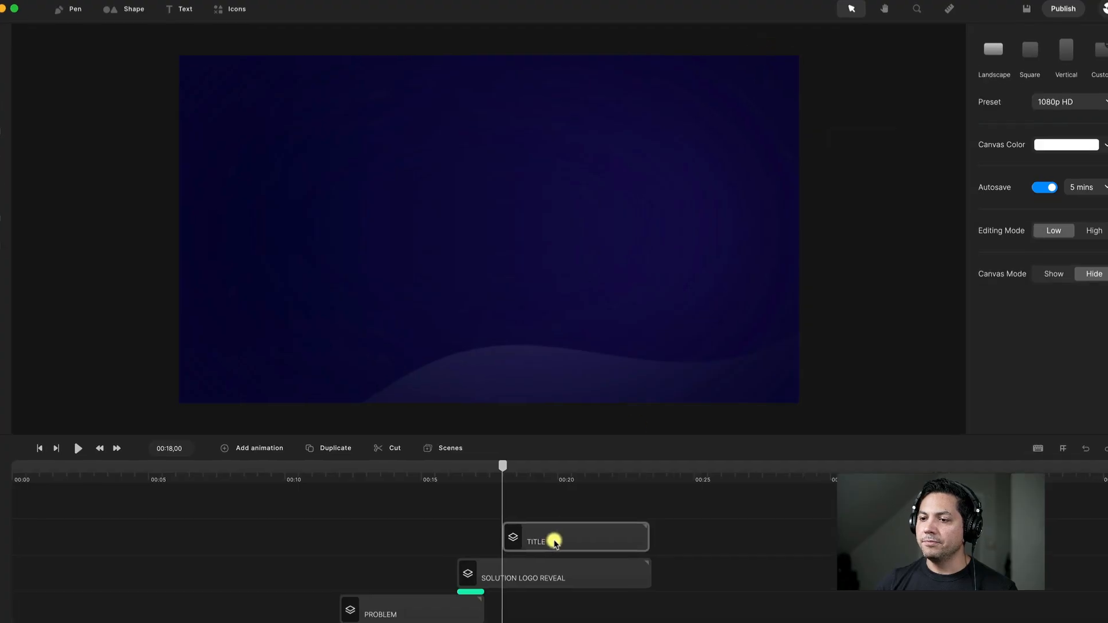
Delete the Solution Logo Reveal scene and move the Title scene into its place, slightly overlapping the end of the Problem scene
left_click(554, 537)
left_click(535, 608)
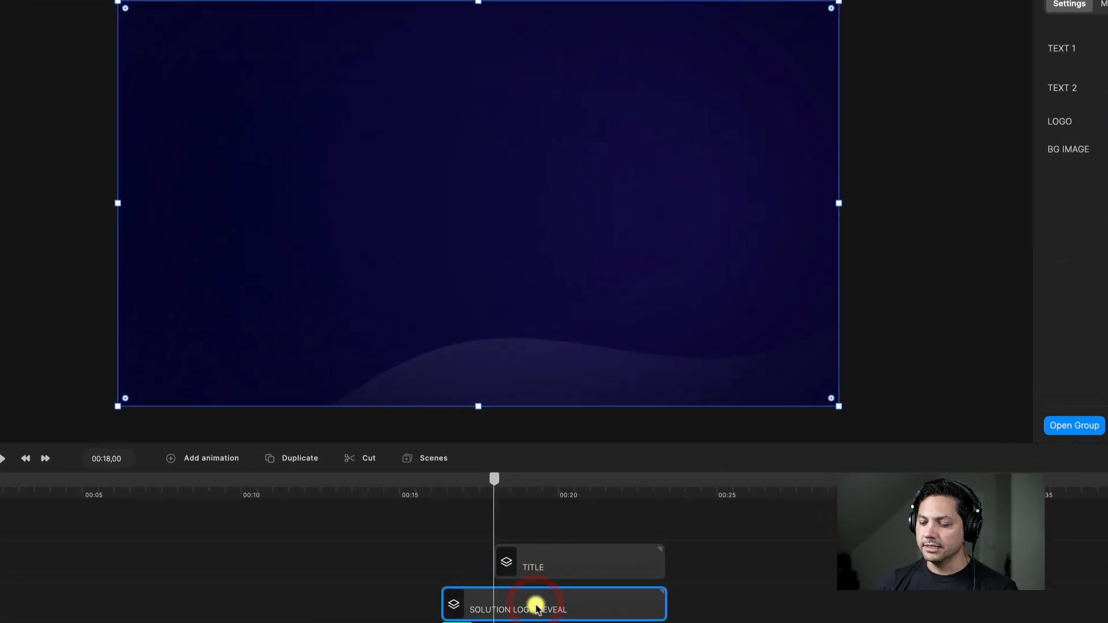
left_click(545, 563)
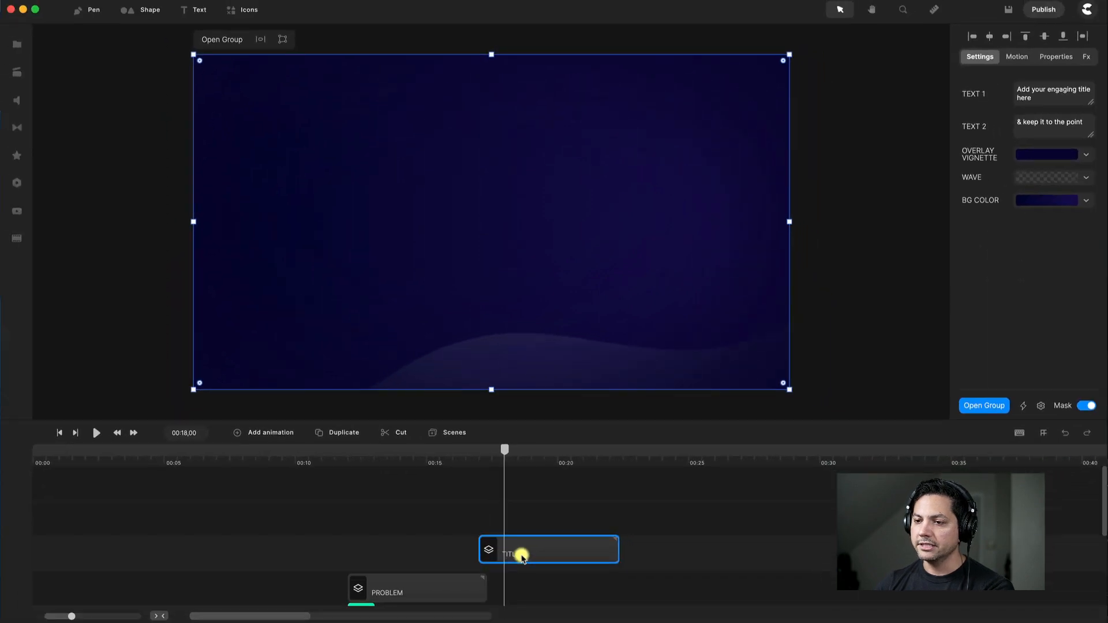
left_click(519, 560)
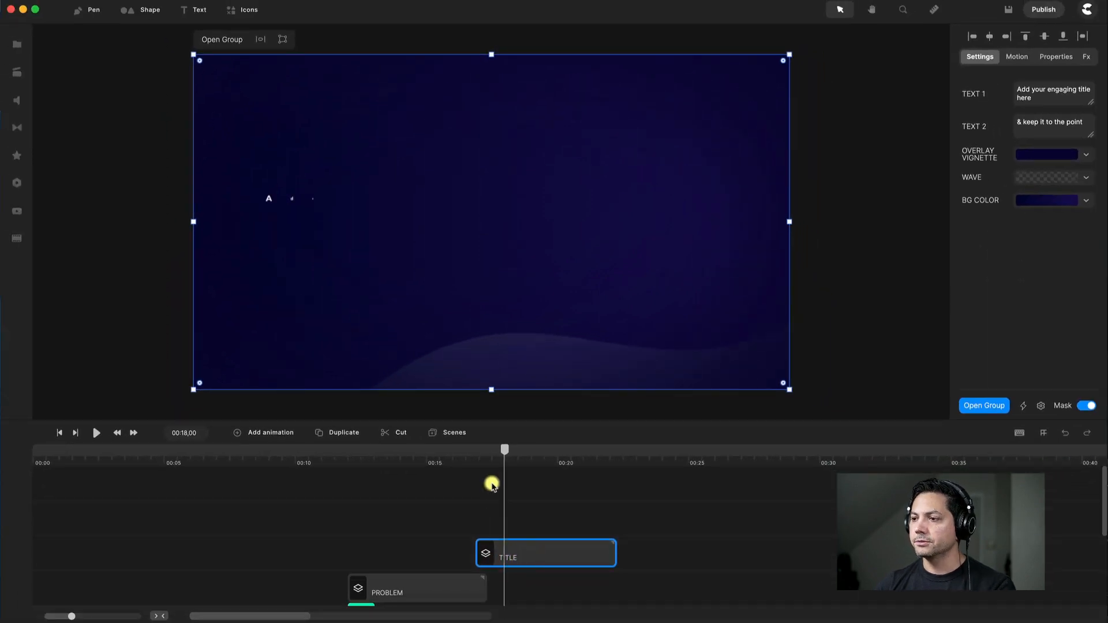
Preview the change from the Problem scene to the Title scene and delete the Ikea music track from the timeline
left_click(461, 462)
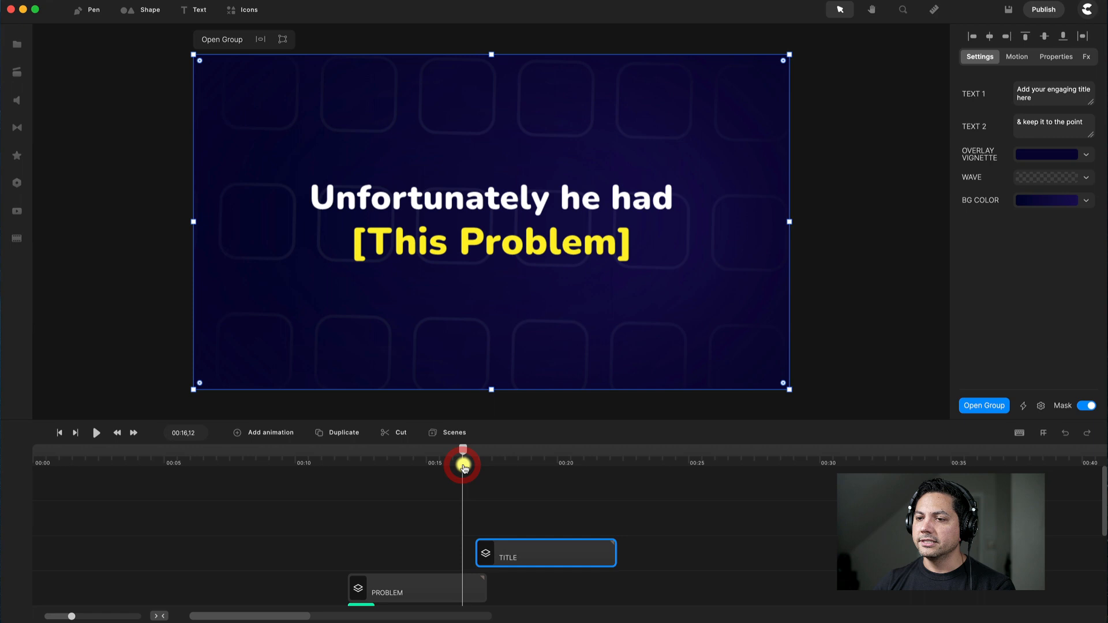
left_click(521, 457)
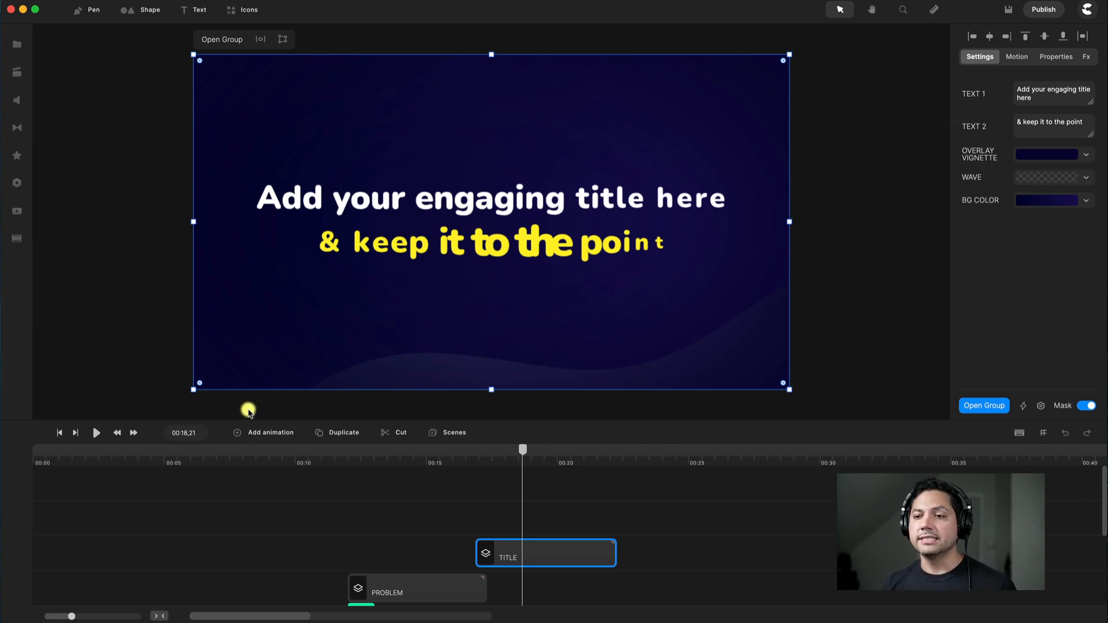
scroll(203, 581, "down", 3)
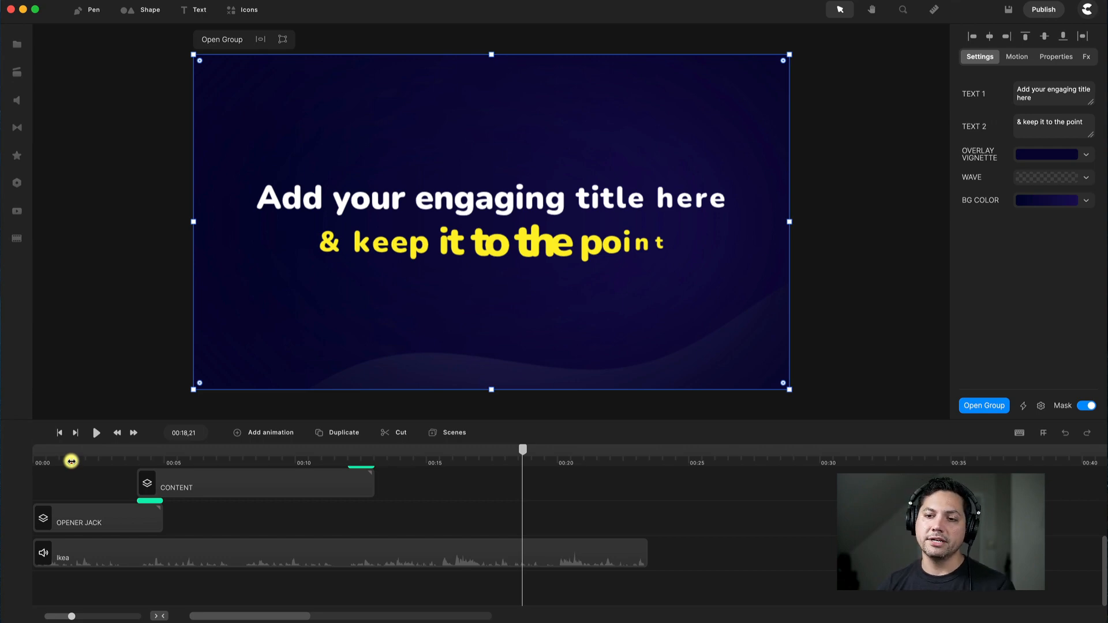
left_click_drag(71, 461, 6, 455)
left_click(92, 566)
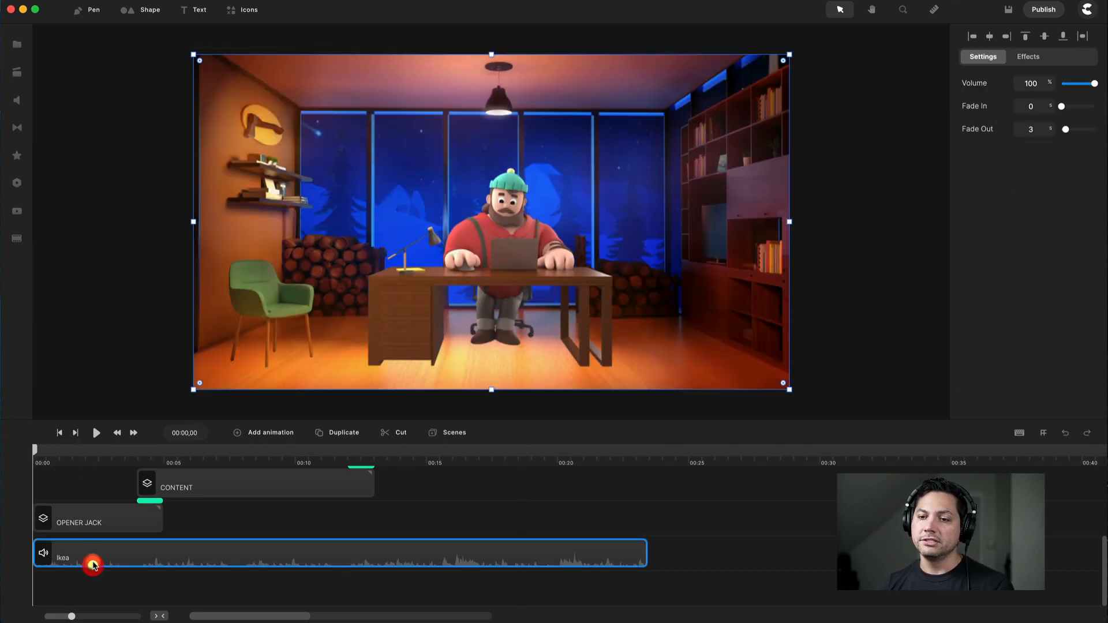
key("Delete")
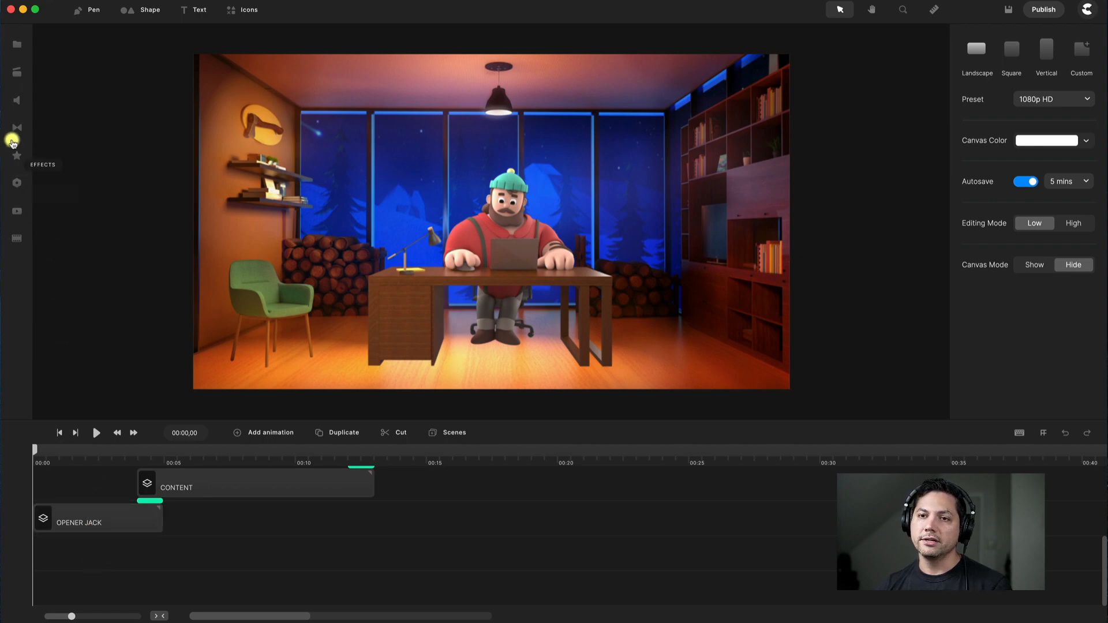
Browse the audio library's Corporate and Indie music, download the Paradise track and add it to the project from the start
left_click(18, 104)
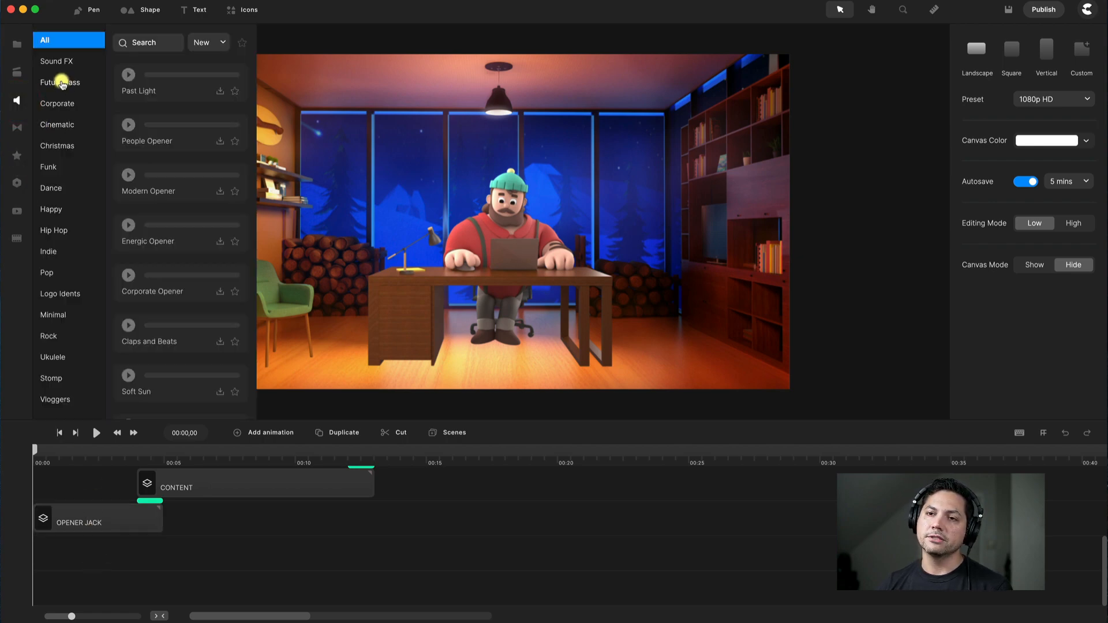
left_click(62, 84)
left_click(57, 104)
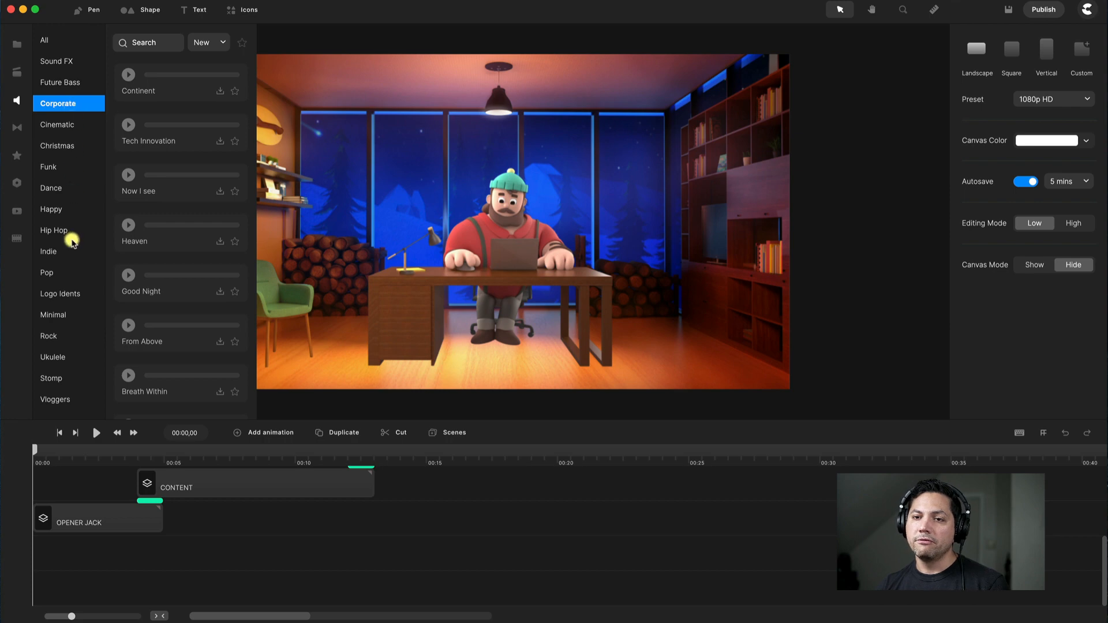
left_click(42, 249)
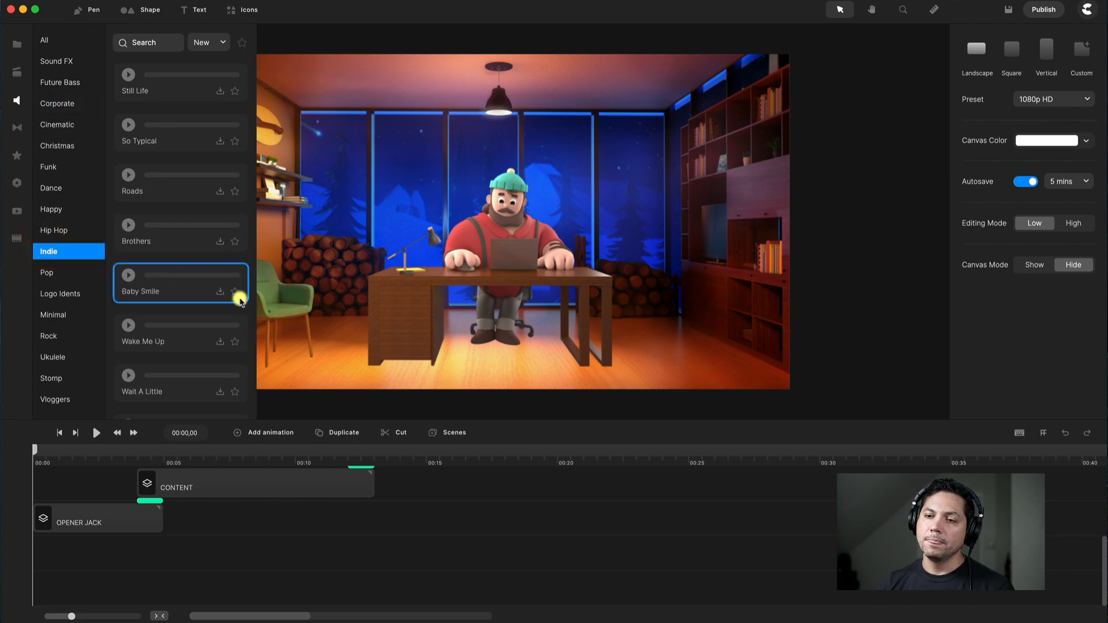
scroll(205, 312, "down", 5)
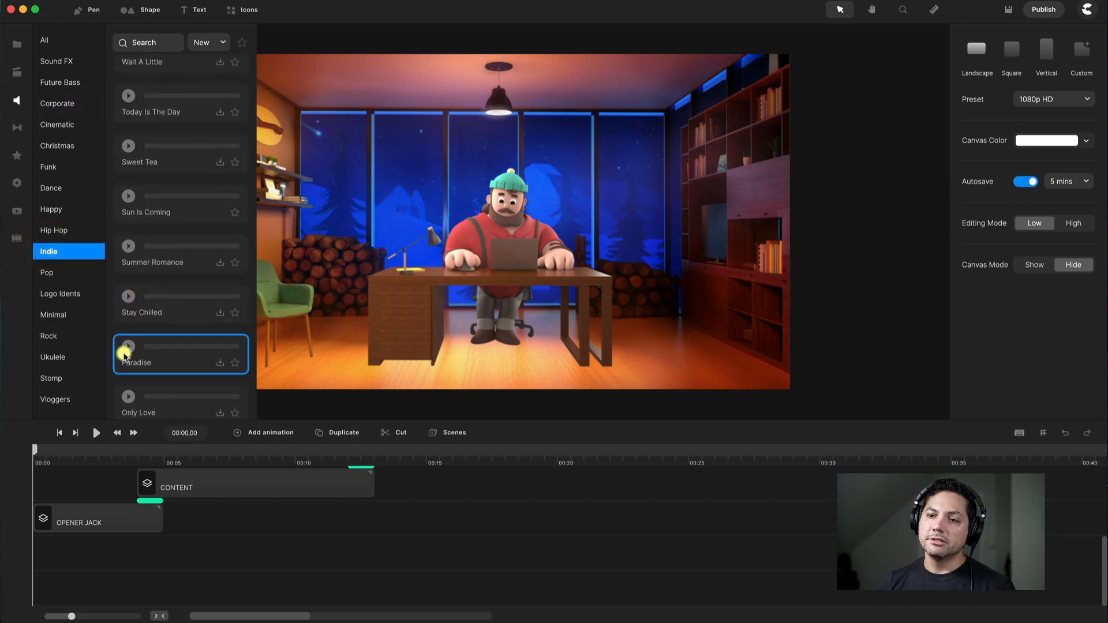
left_click(220, 365)
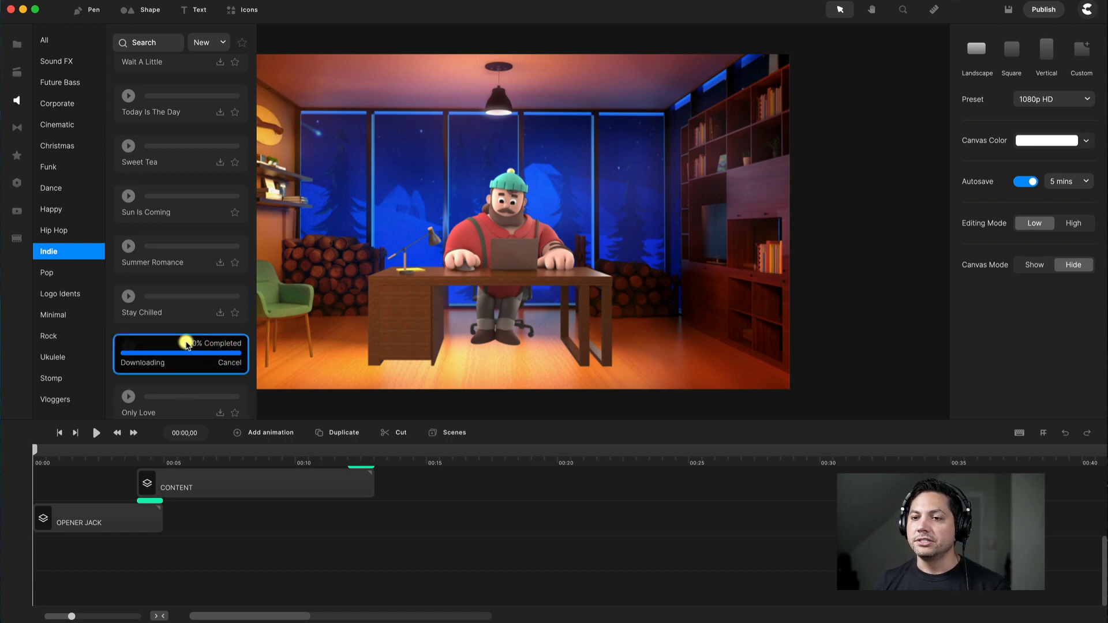
left_click_drag(168, 347, 493, 263)
left_click(17, 44)
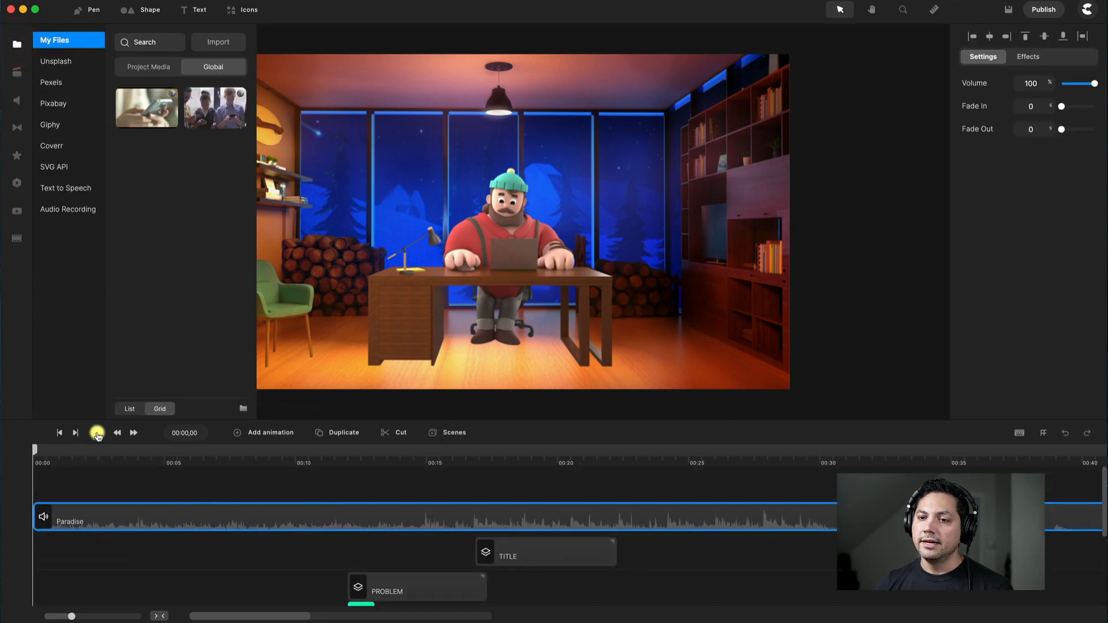
Shorten the Paradise track to about 32 seconds, split it at 00:22,12 and delete the part after the split
scroll(232, 465, "down", 5)
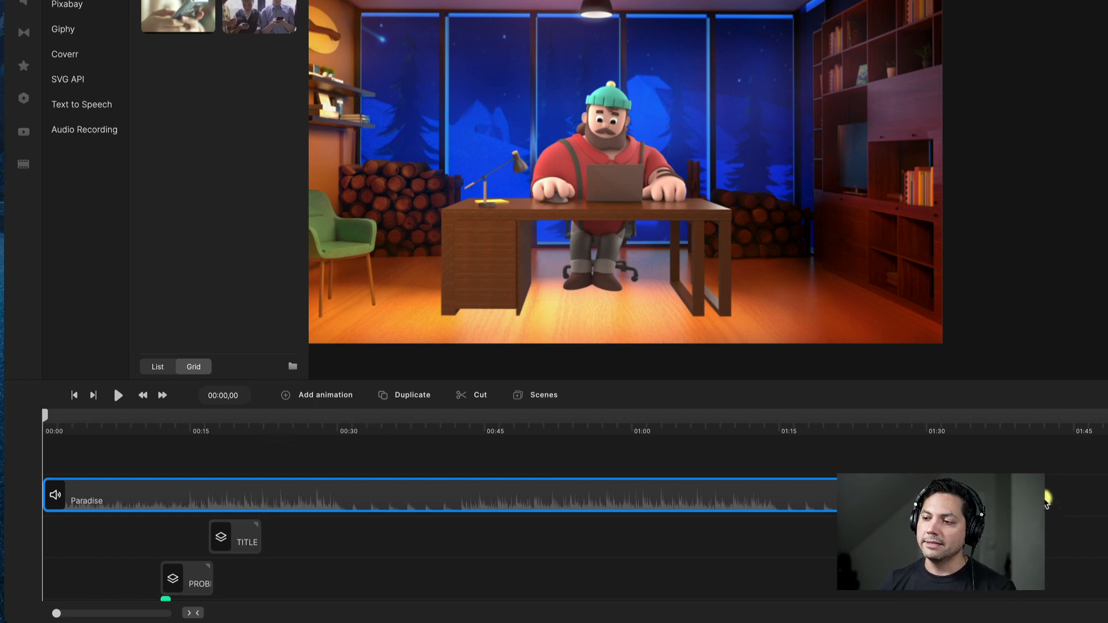
left_click_drag(1045, 495, 362, 495)
mouse_move(260, 421)
left_mouse_down()
mouse_move(279, 418)
mouse_move(263, 413)
left_mouse_up()
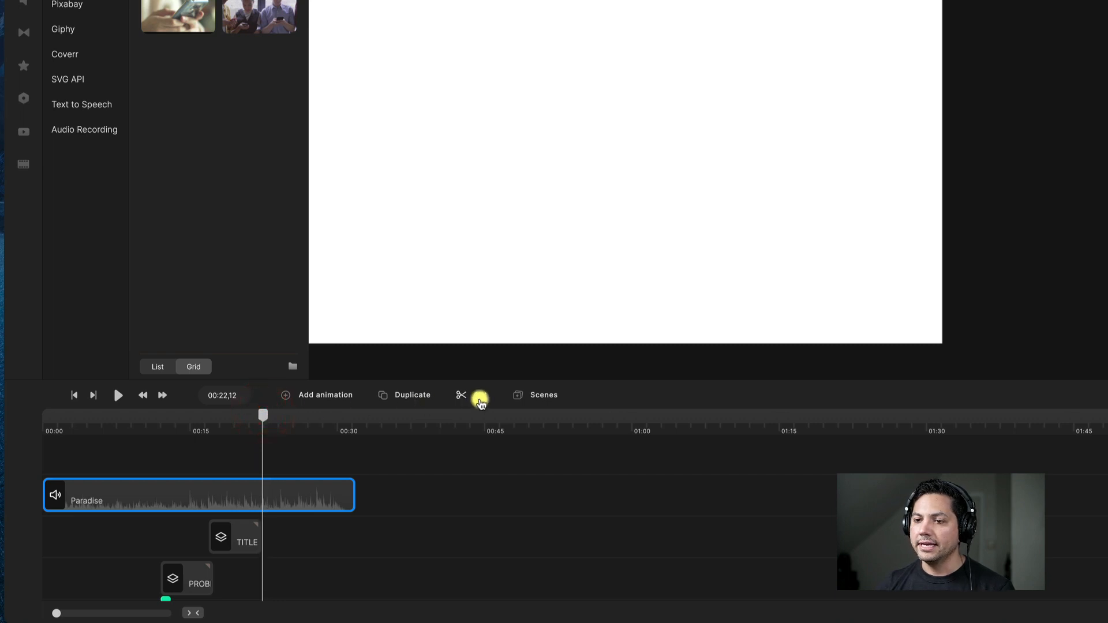
left_click(477, 397)
left_click(291, 497)
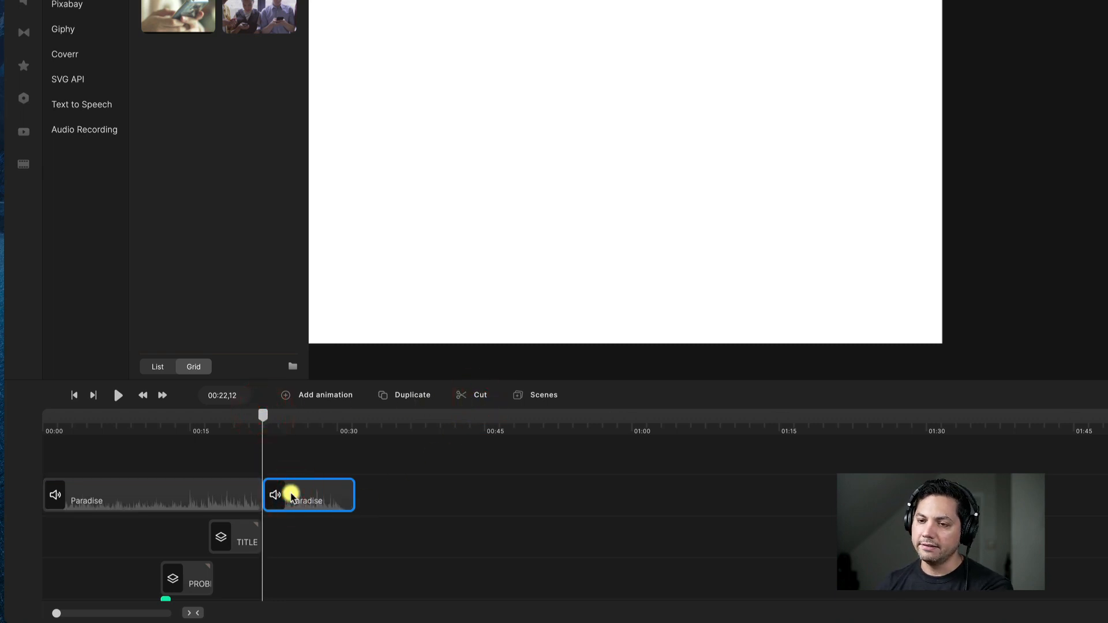
key("Delete")
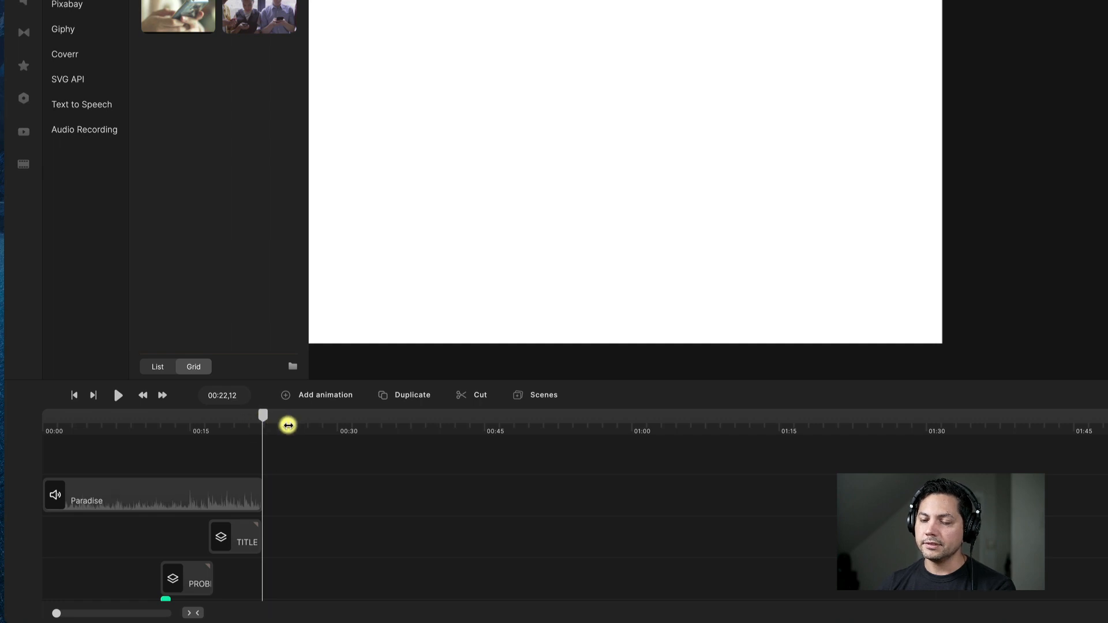
Trim the end of the Paradise track to line up exactly with the end of the Title scene
left_click_drag(288, 425, 558, 420)
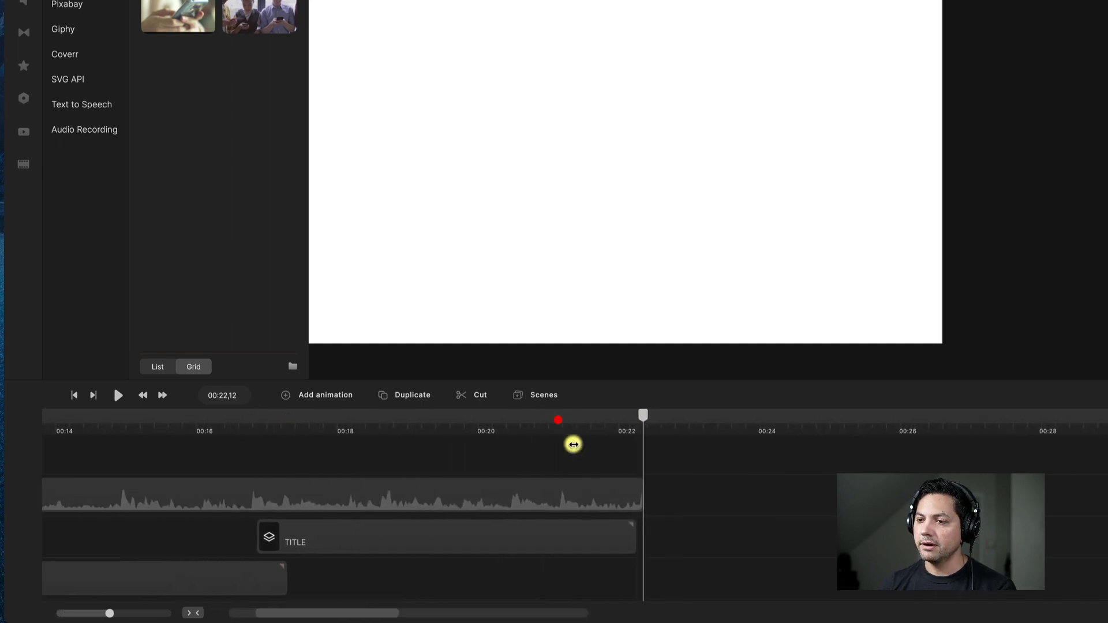
mouse_move(641, 500)
left_mouse_down()
mouse_move(650, 499)
mouse_move(636, 500)
left_mouse_up()
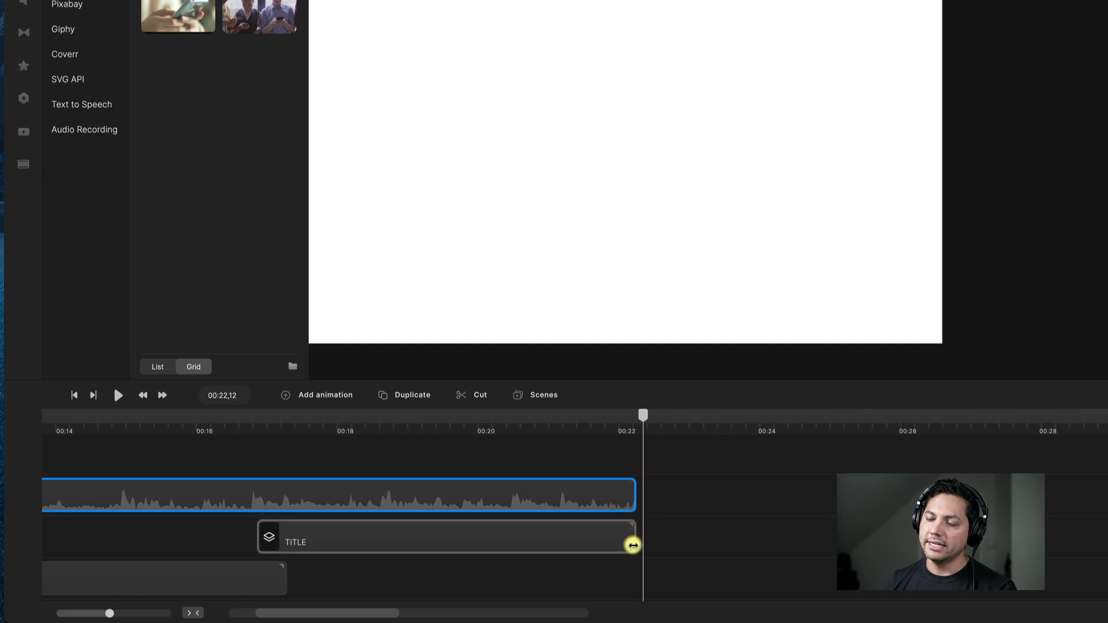
left_click_drag(616, 422, 609, 418)
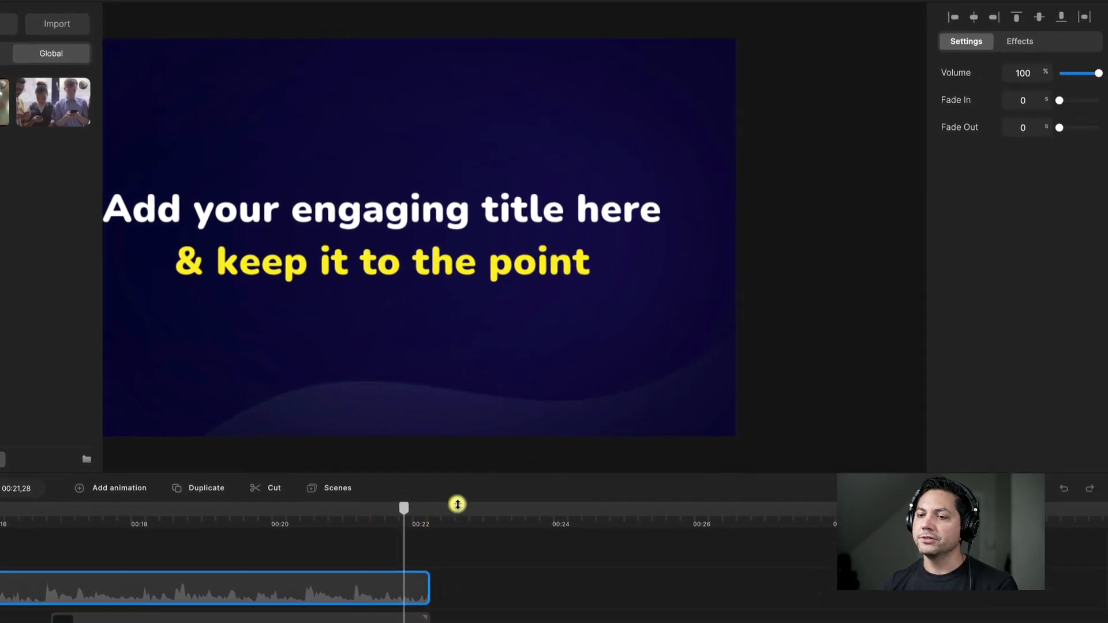
Set the Paradise track's fade out to 3 seconds and preview the ending from about 21 seconds
left_click(275, 588)
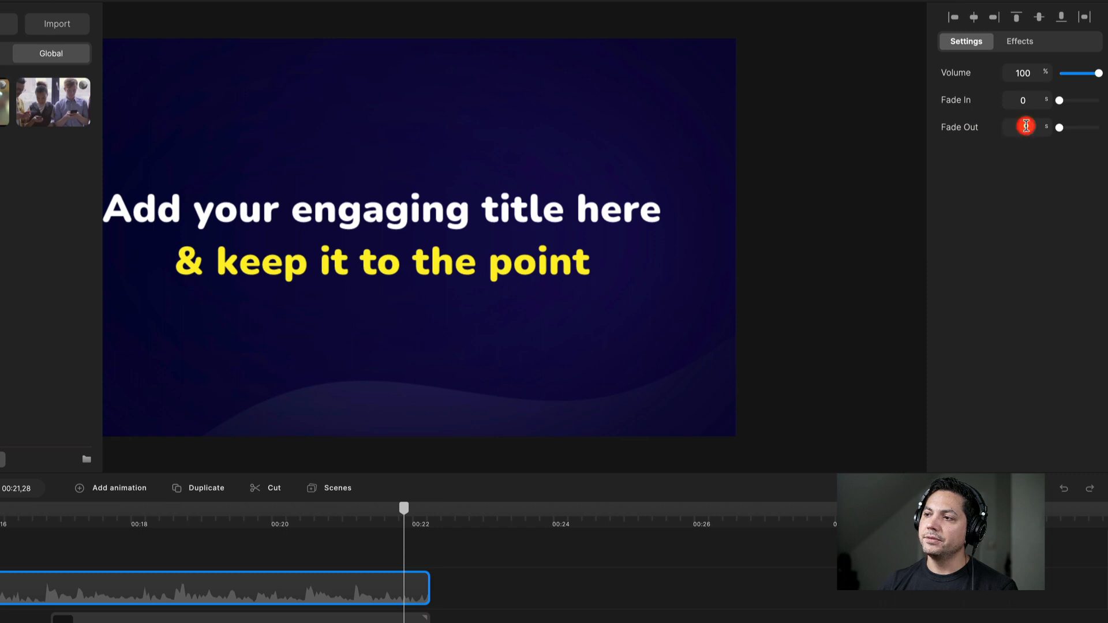
left_click(1026, 126)
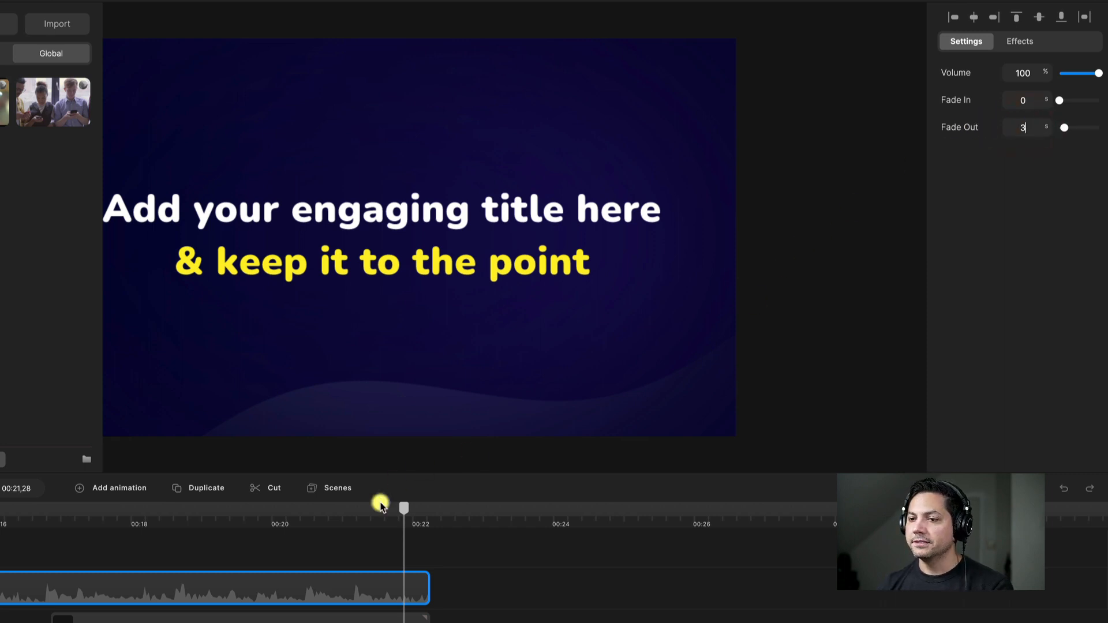
left_click(363, 523)
key("space")
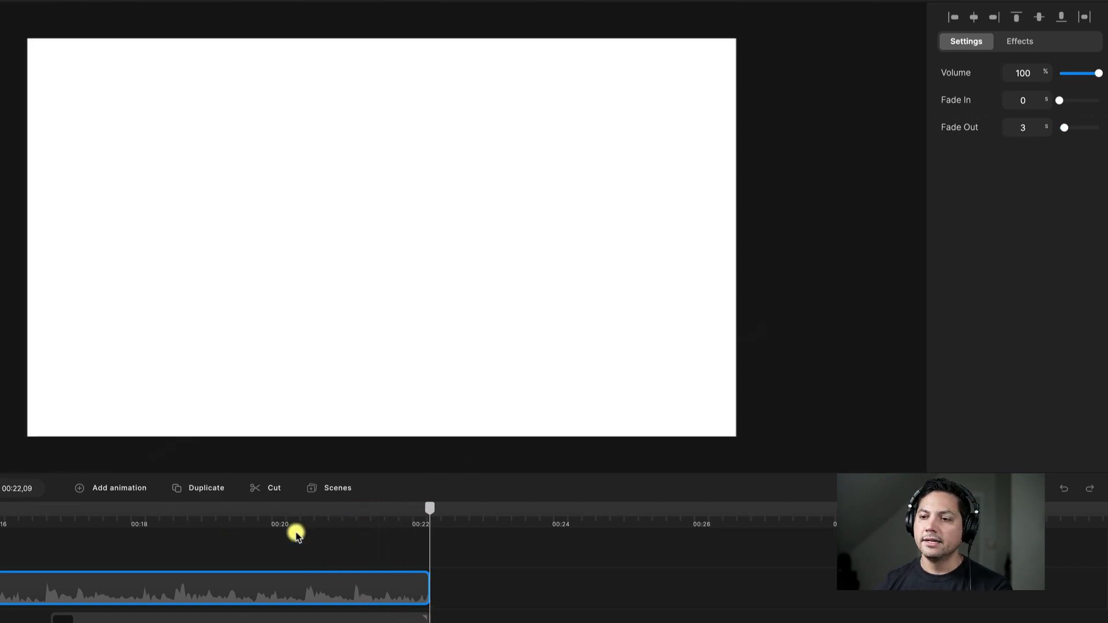
left_click(295, 527)
left_click_drag(198, 520, 26, 531)
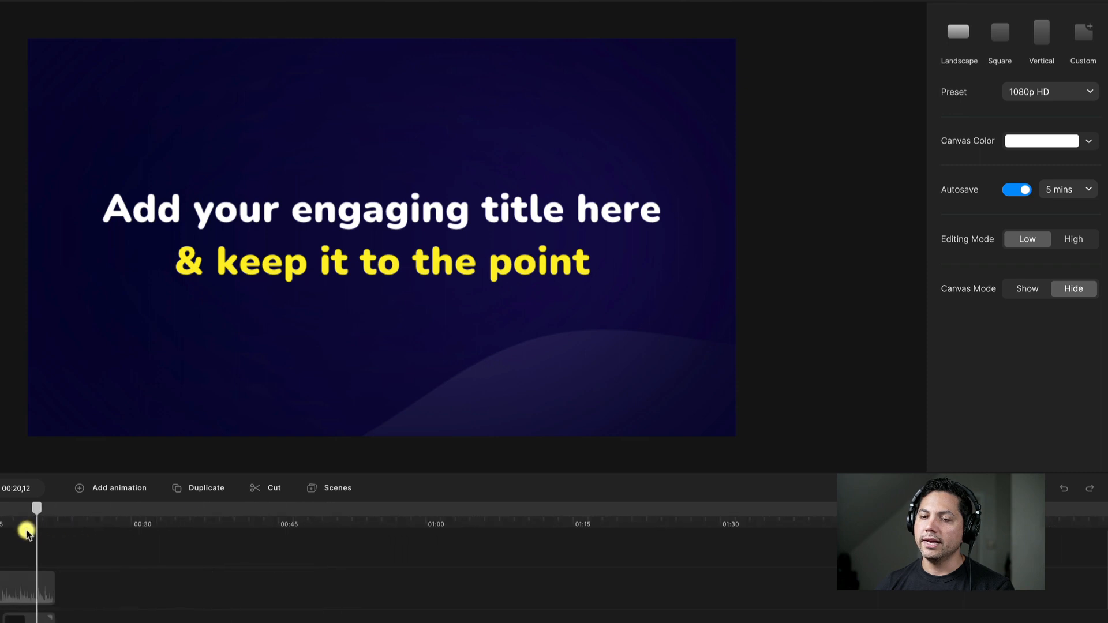
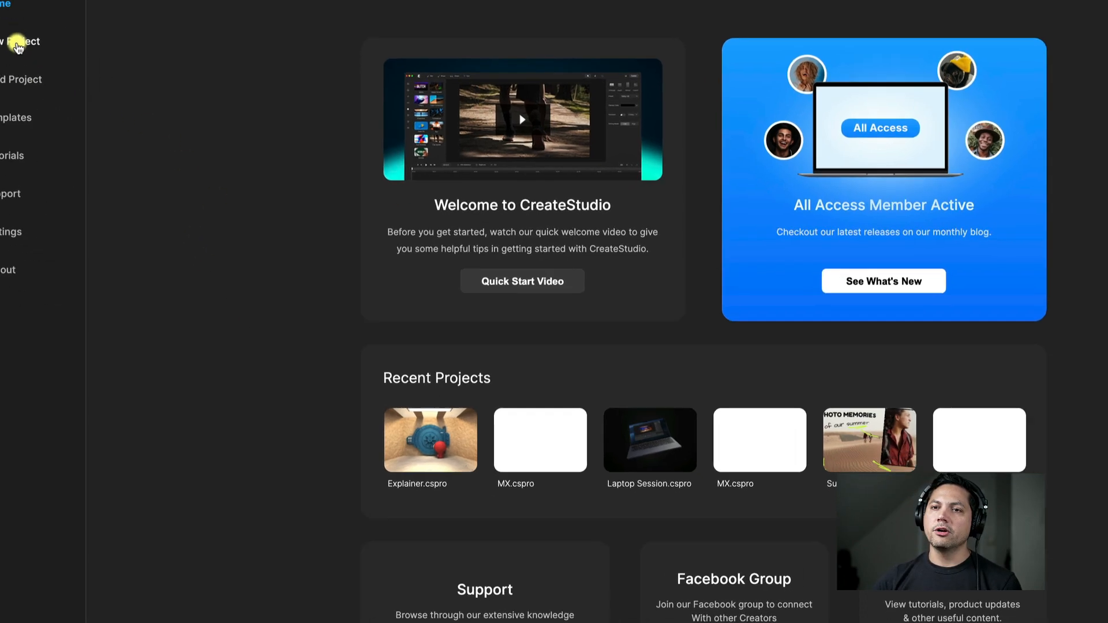
Create a new project with Lightning Builder in Standard 16:9 format, using the Real Estate video style
left_click(17, 46)
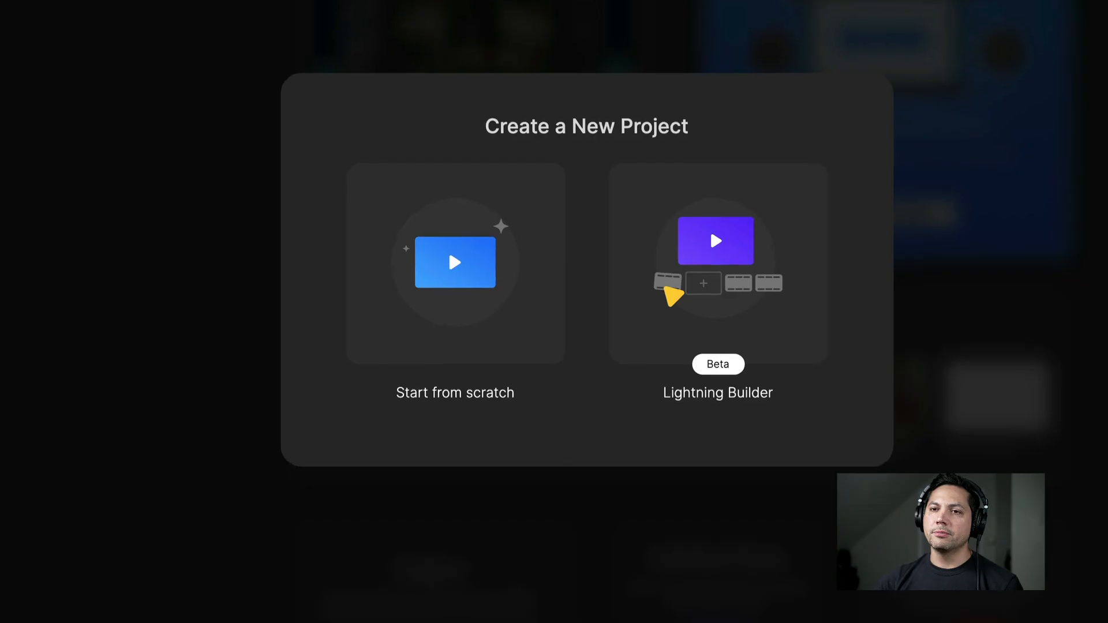
left_click(710, 228)
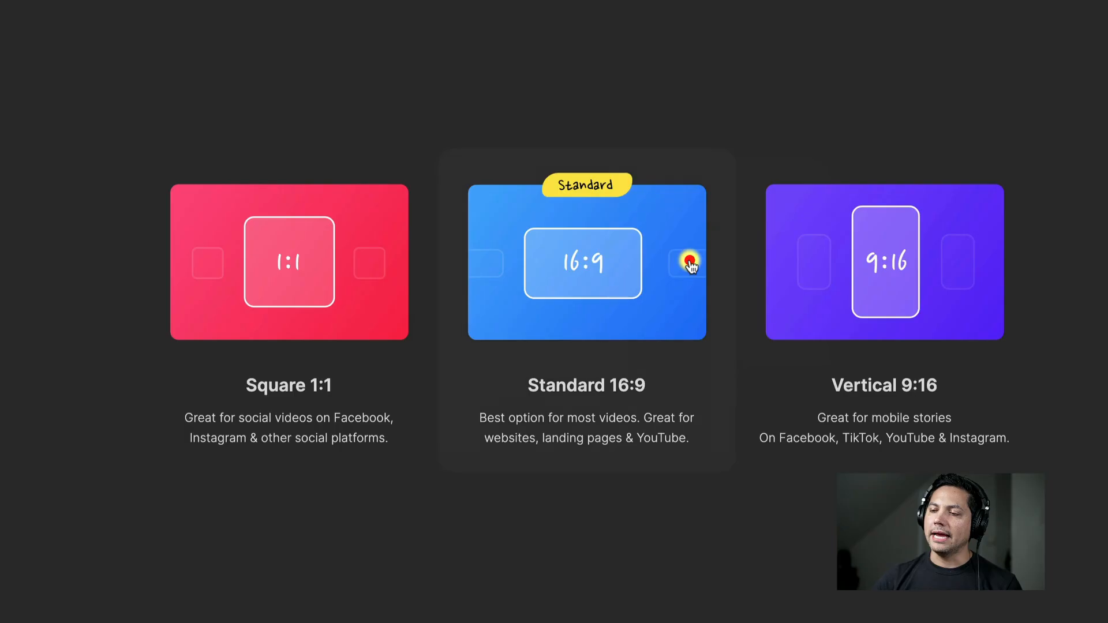
left_click(690, 263)
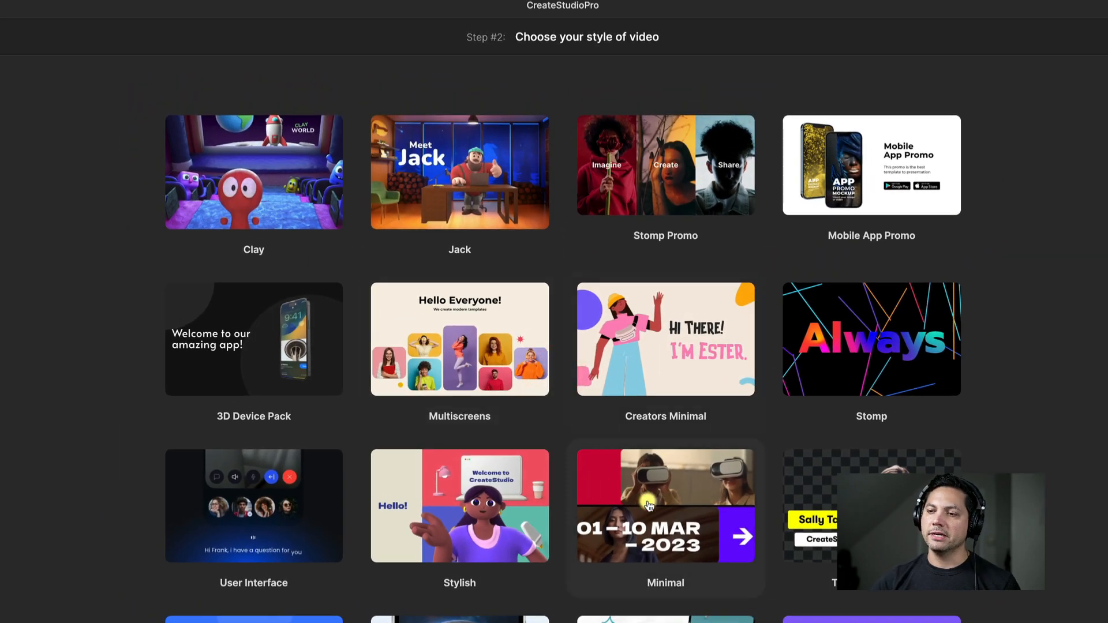
scroll(577, 496, "down", 4)
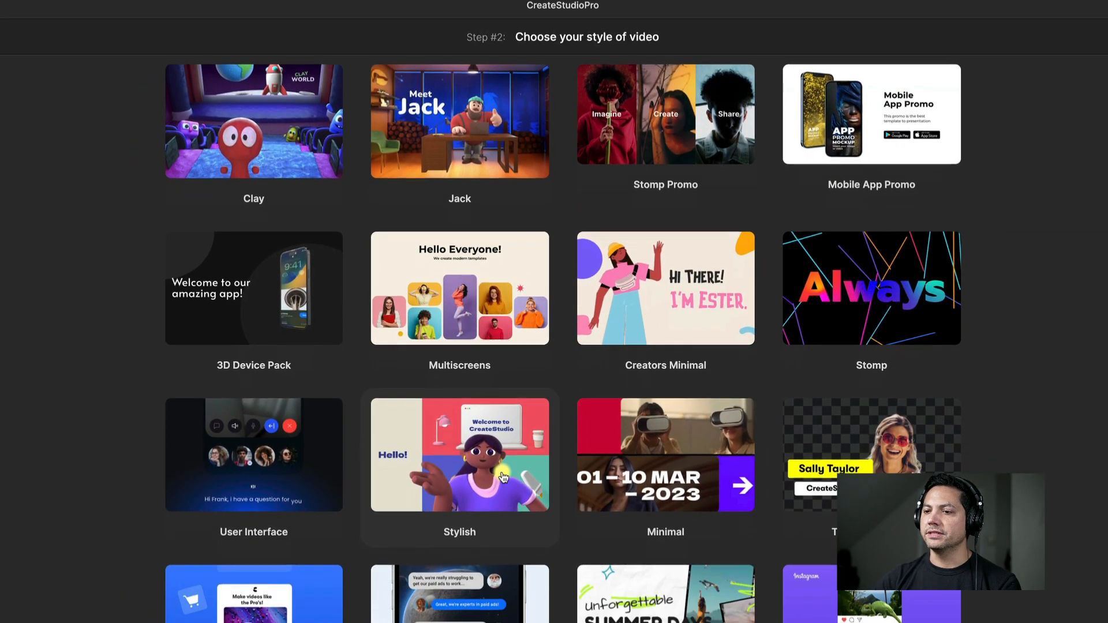
scroll(525, 508, "down", 2)
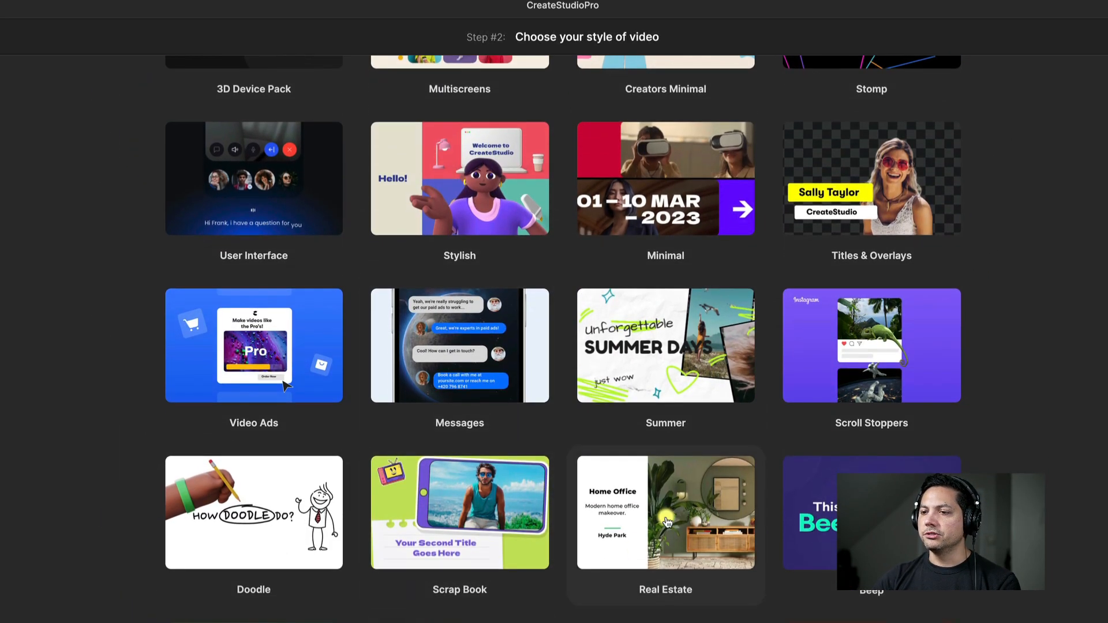
left_click(645, 545)
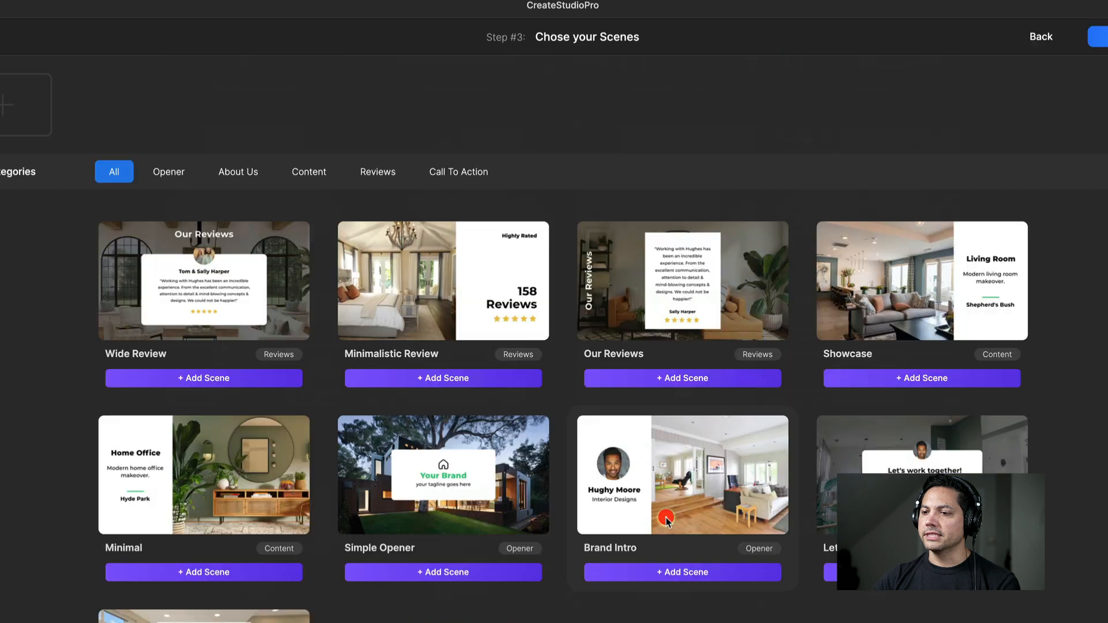
Add the Brand Intro, Showcase, Wide Review and Let's Work Together scenes to the Real Estate project
left_click(172, 173)
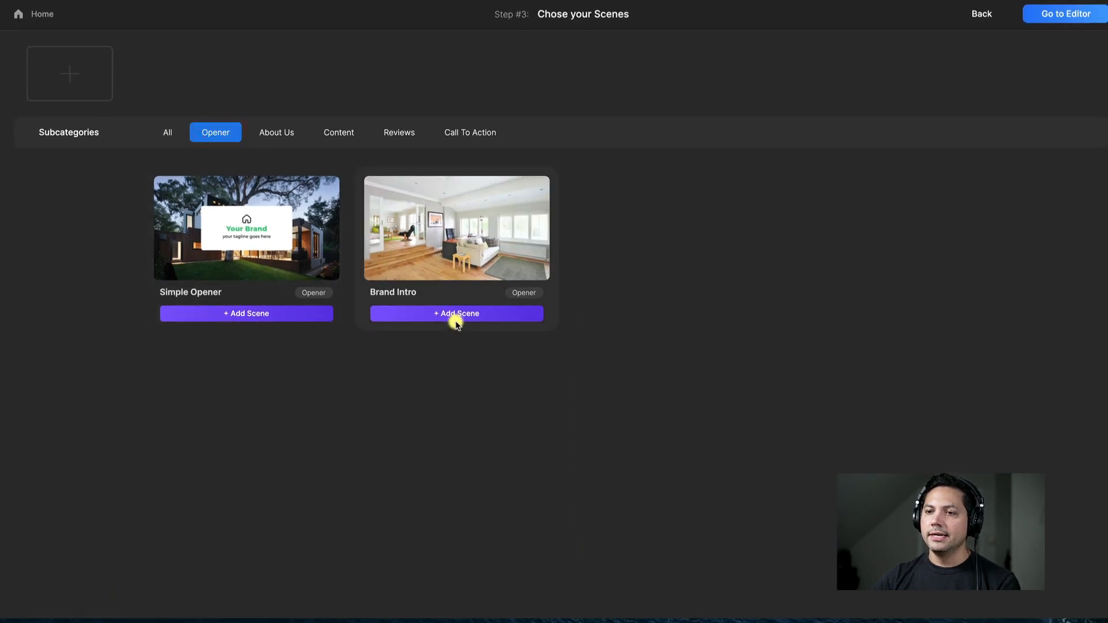
left_click(457, 320)
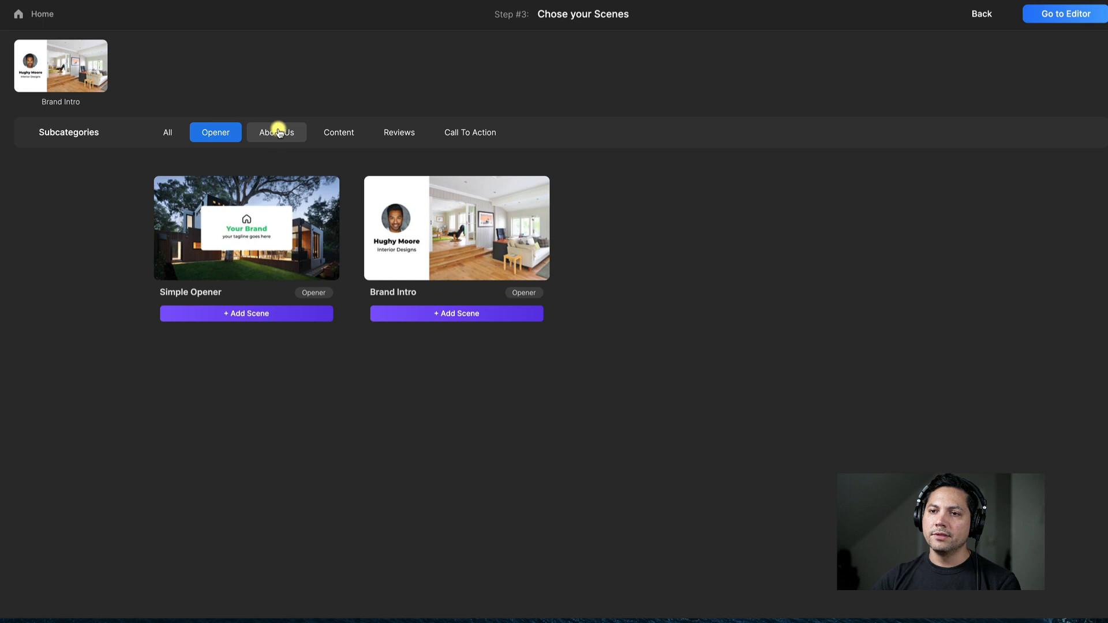
left_click(316, 131)
left_click(214, 314)
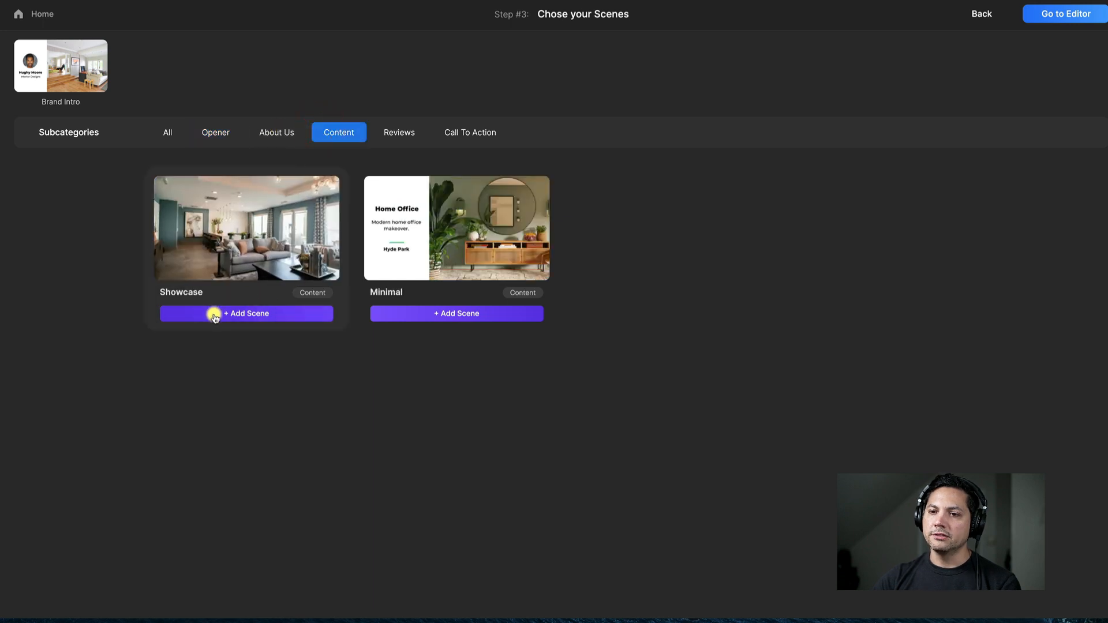
left_click(407, 132)
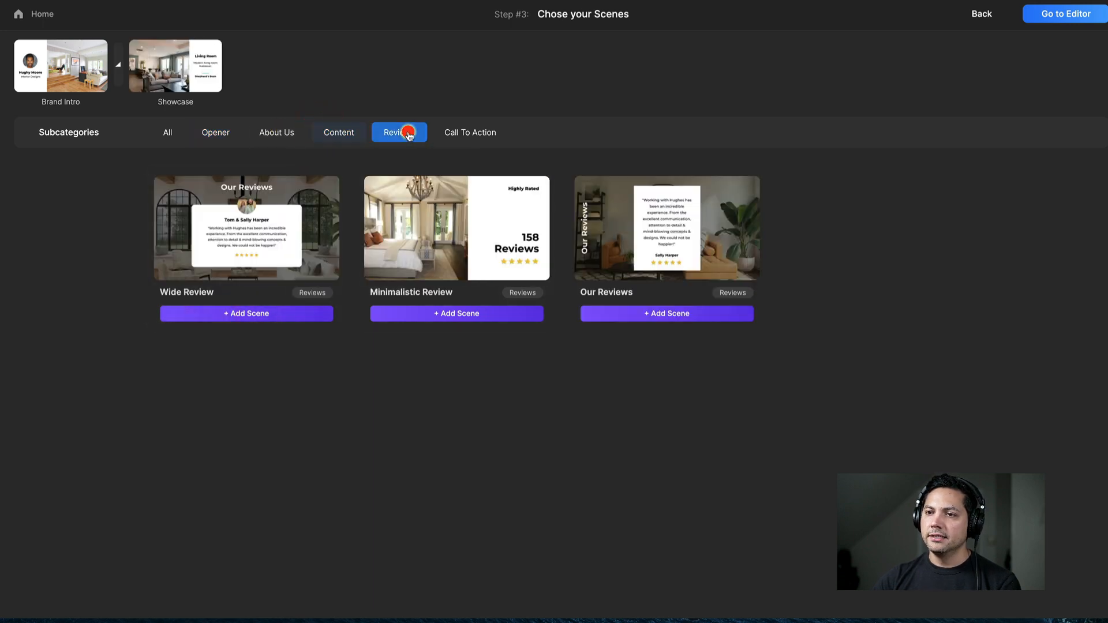
left_click(253, 315)
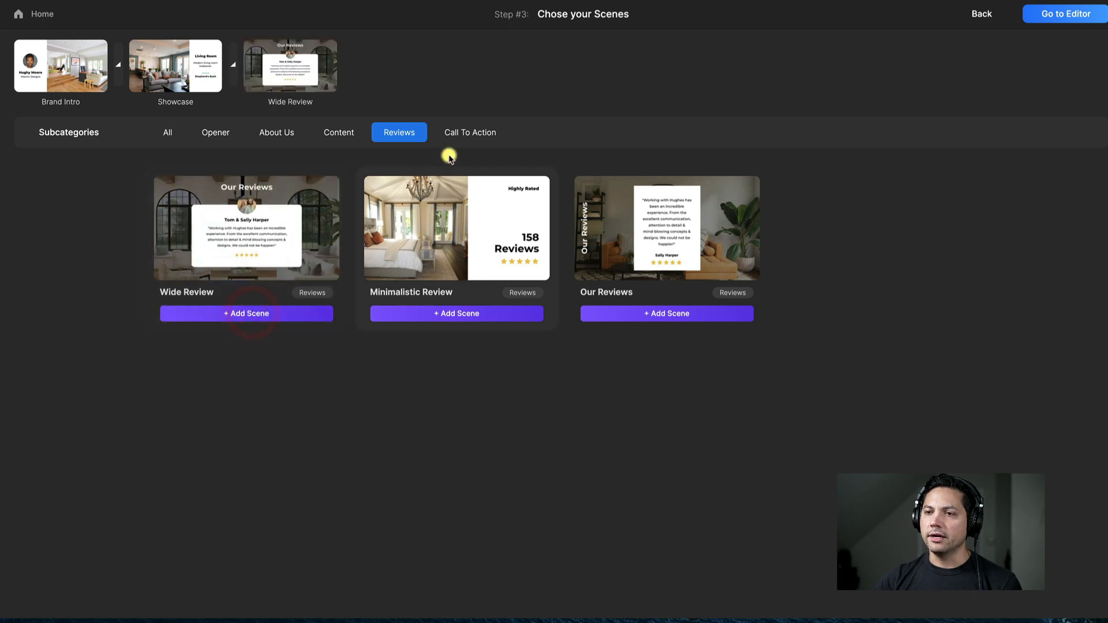
left_click(472, 137)
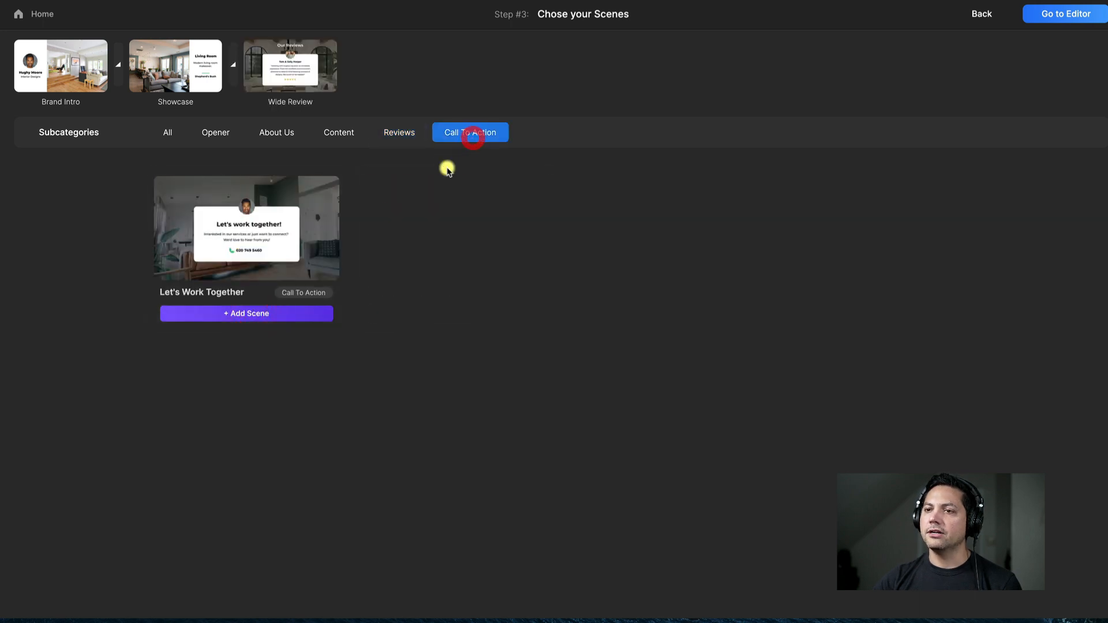
left_click(239, 316)
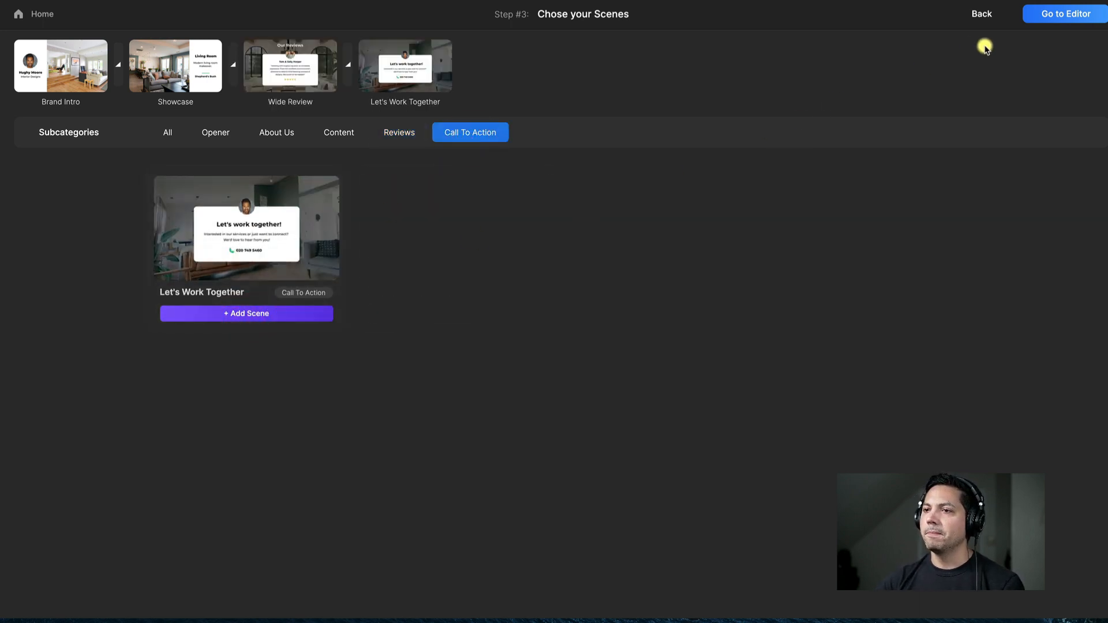
Apply the Arrow Vertical transition to all scenes and open the project in the editor with the Happy music style
left_click(118, 64)
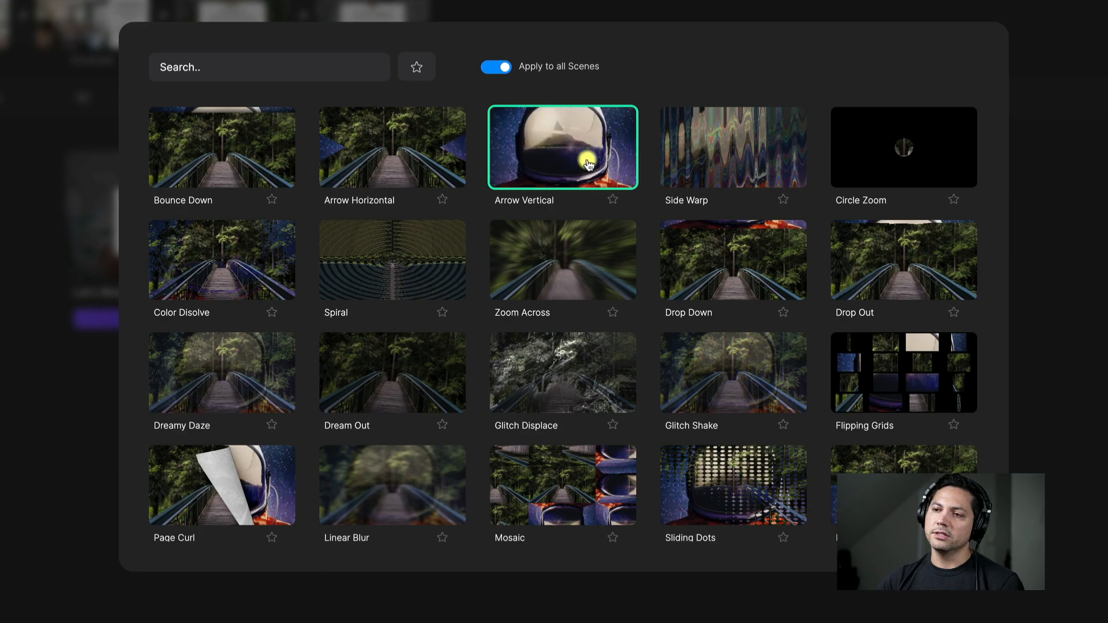
left_click(568, 170)
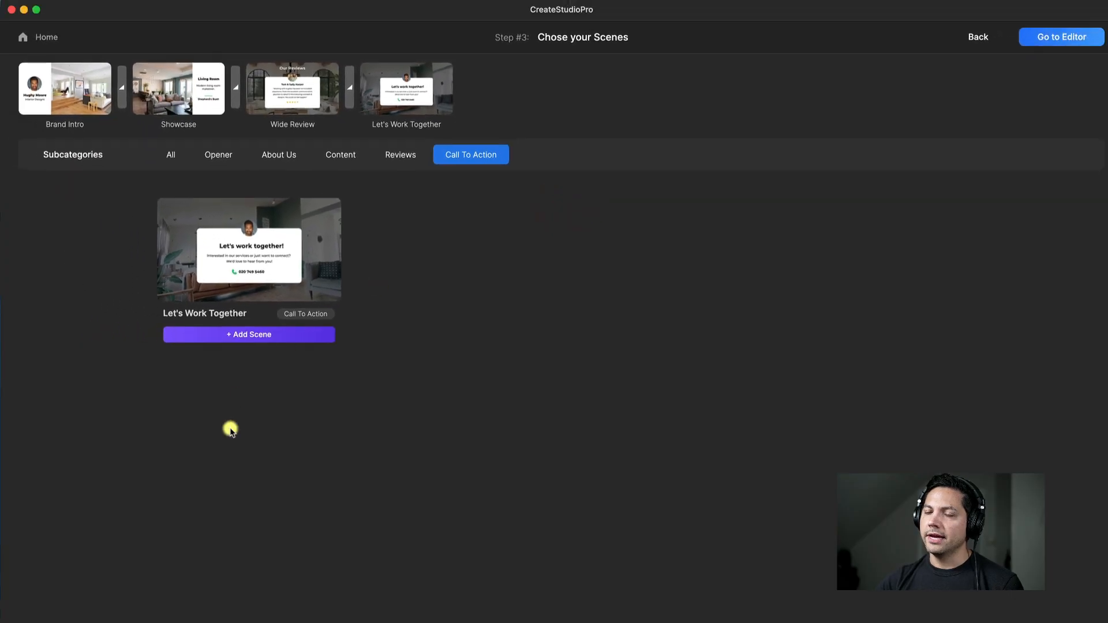
left_click(1049, 37)
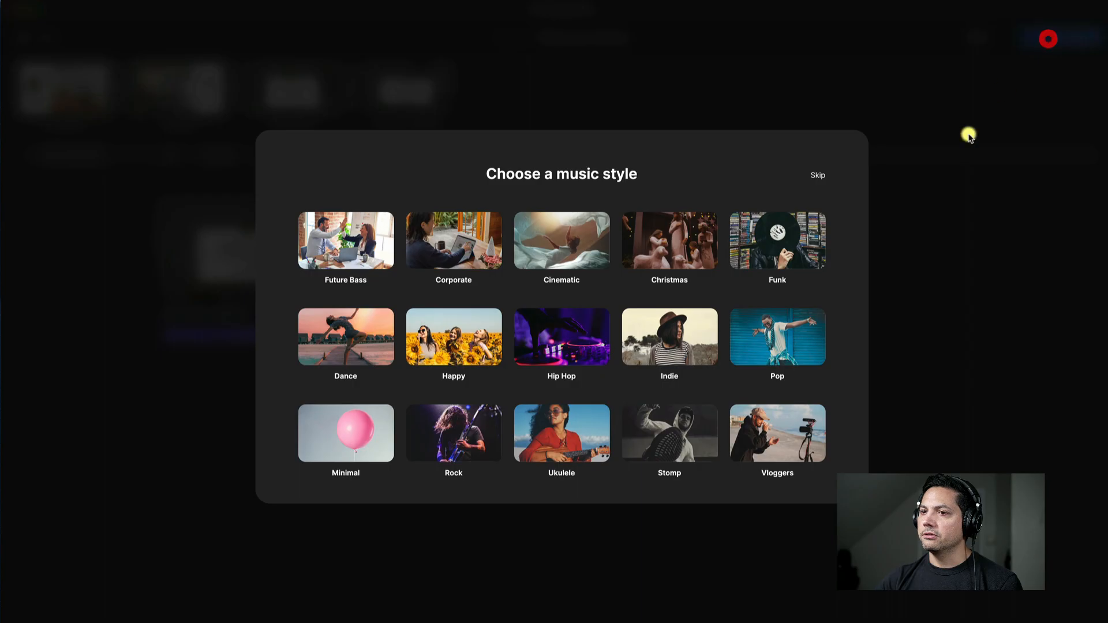
left_click(436, 345)
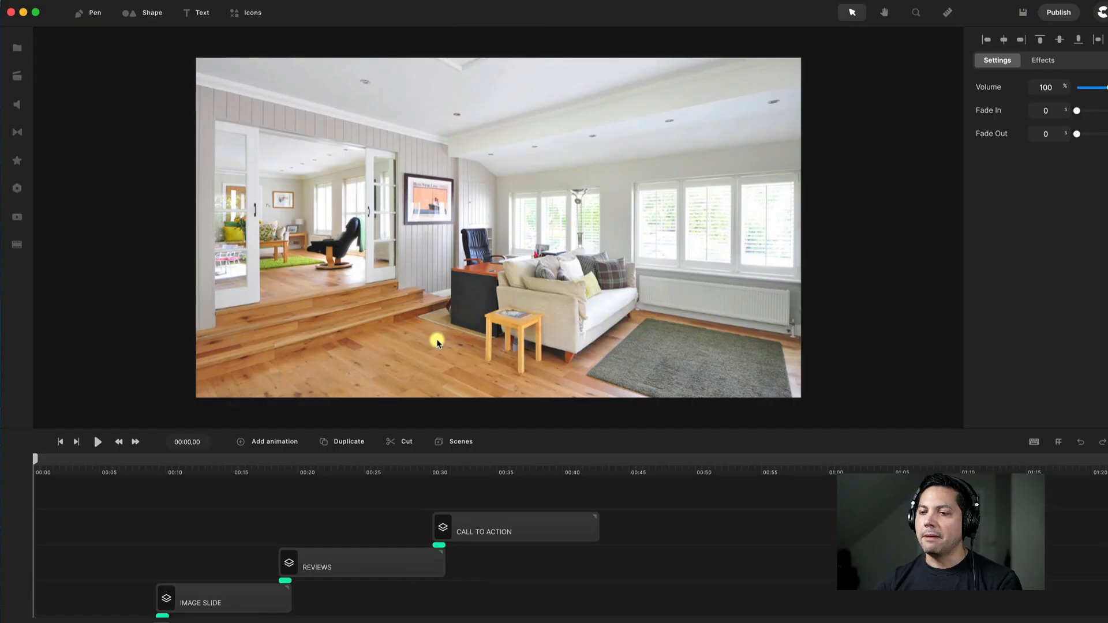
Preview the opening of the video and set the Children track's fade out to 3 seconds
scroll(198, 528, "down", 3)
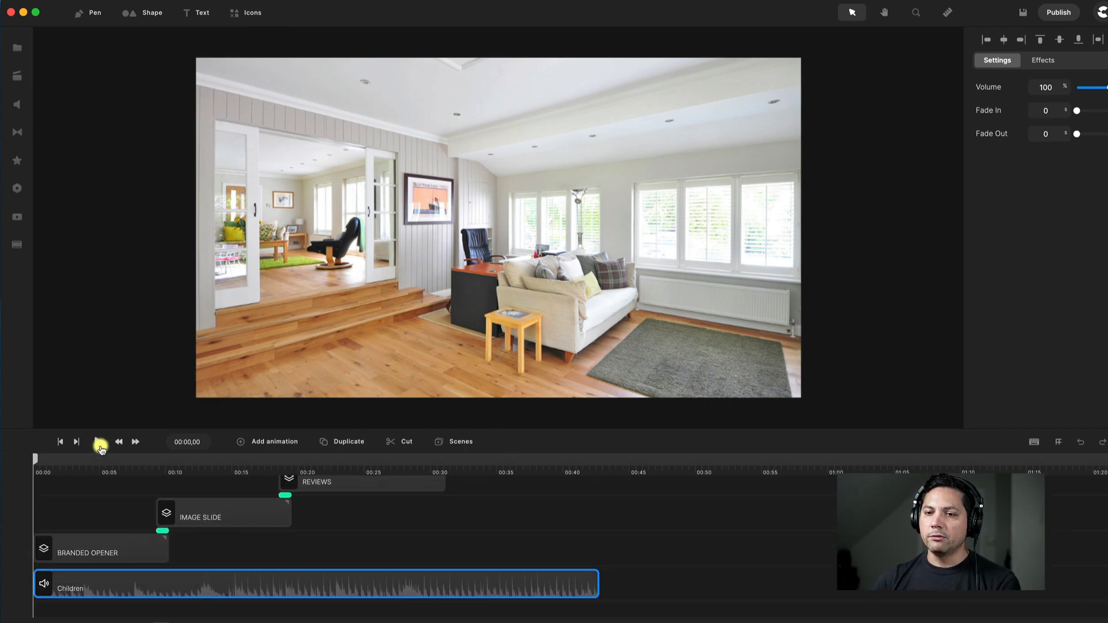
left_click(99, 444)
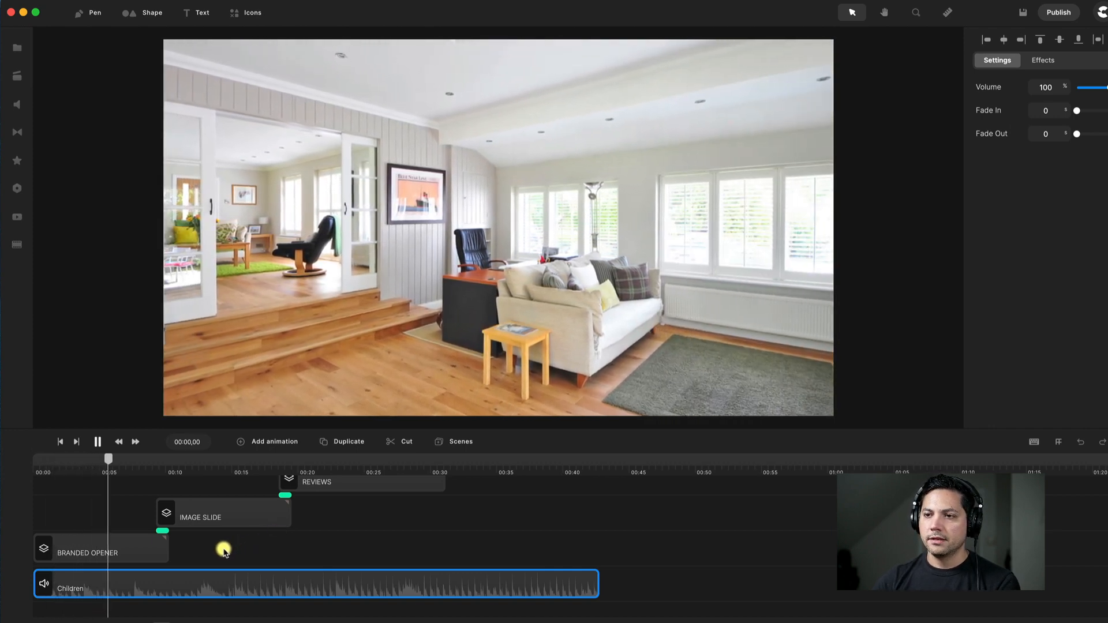
key("space")
scroll(212, 533, "up", 2)
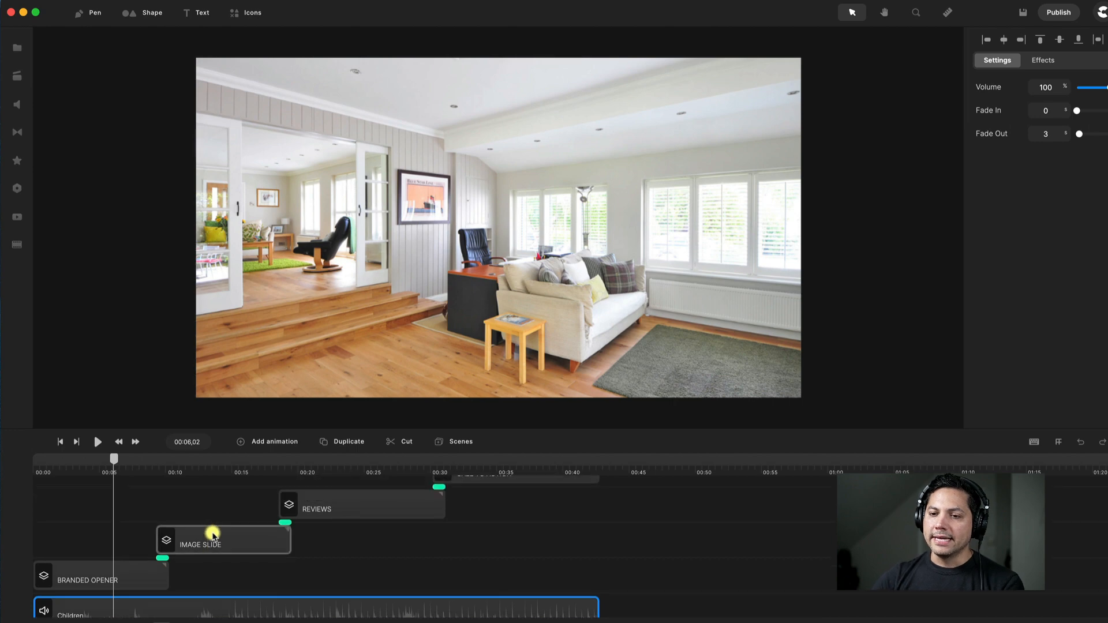
scroll(203, 600, "down", 1)
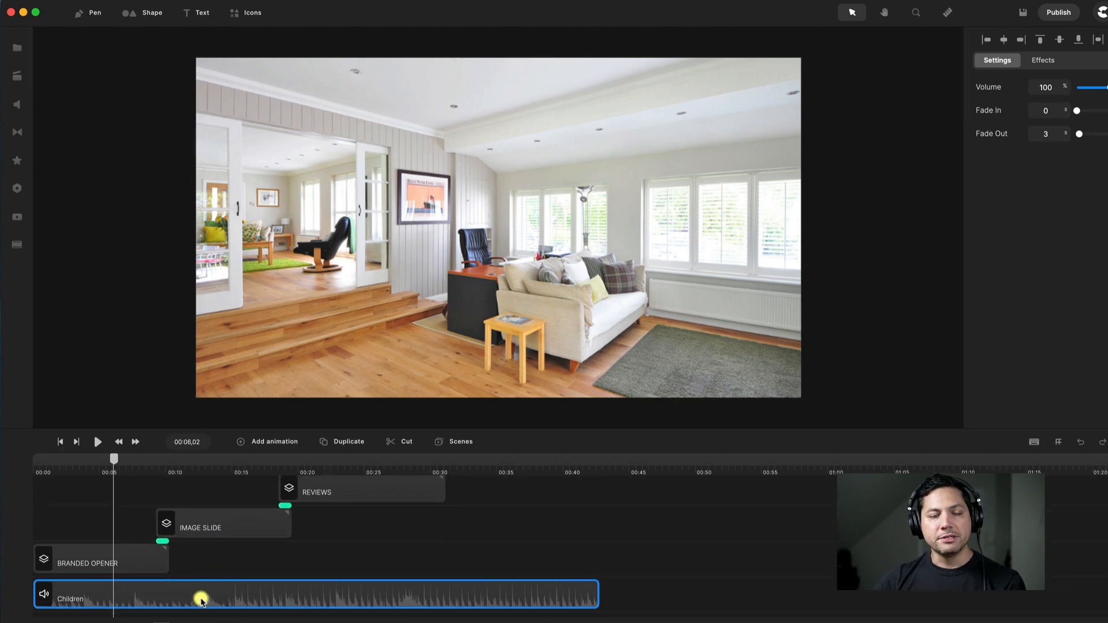
View the music tracks and categories available in the audio library and close it again
left_click(11, 102)
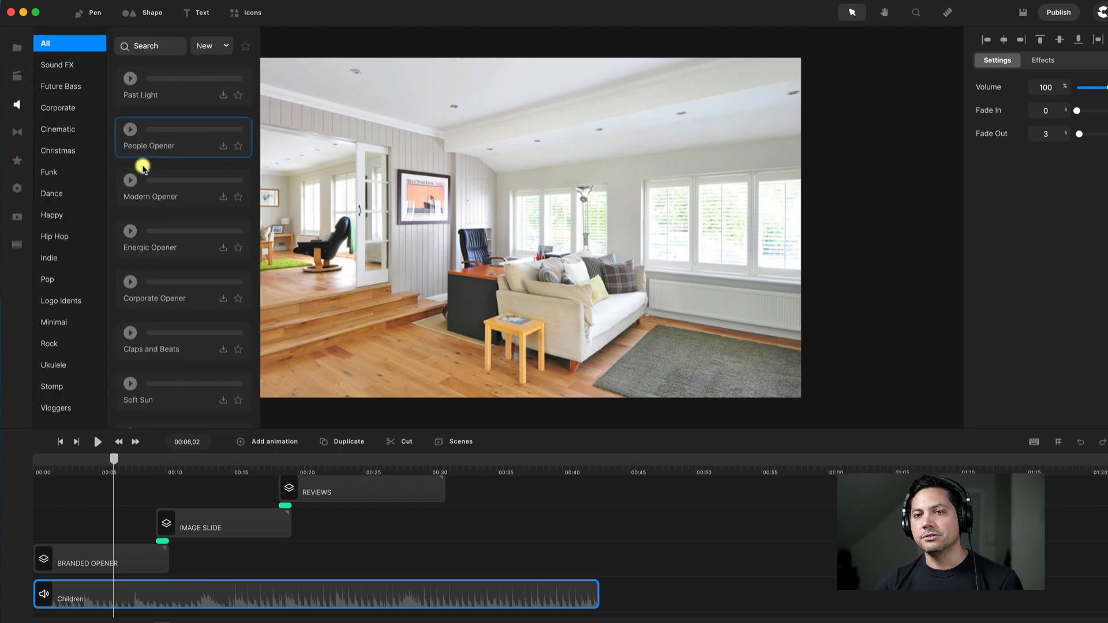
left_click(17, 105)
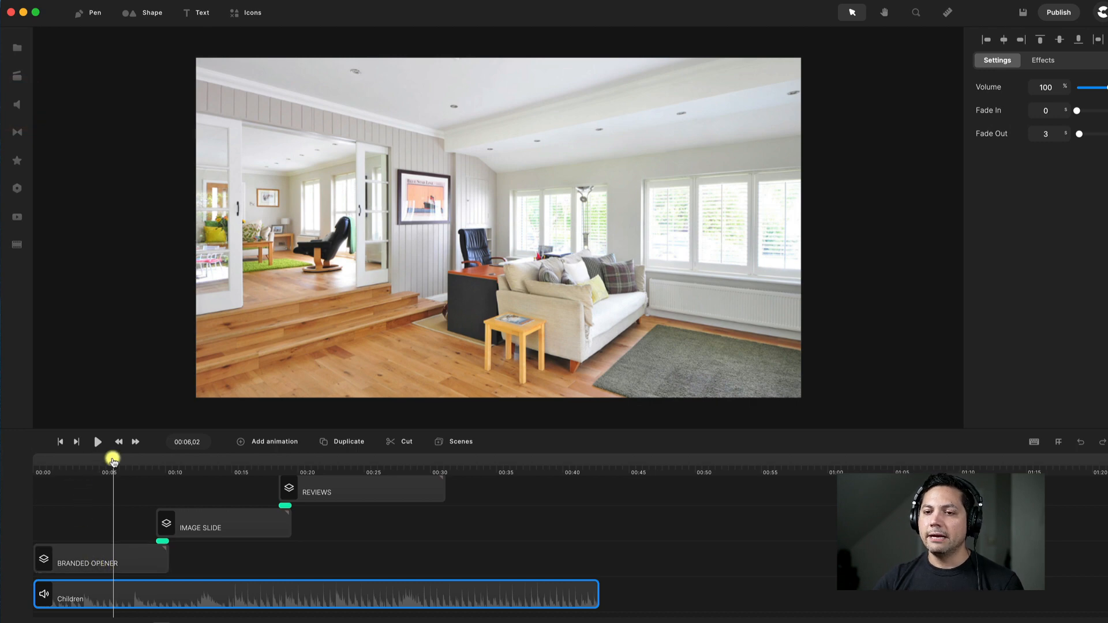
Move the Image Slide and Reviews scenes earlier together so Image Slide starts at about 5 seconds
left_click_drag(113, 460, 94, 460)
left_click(104, 563)
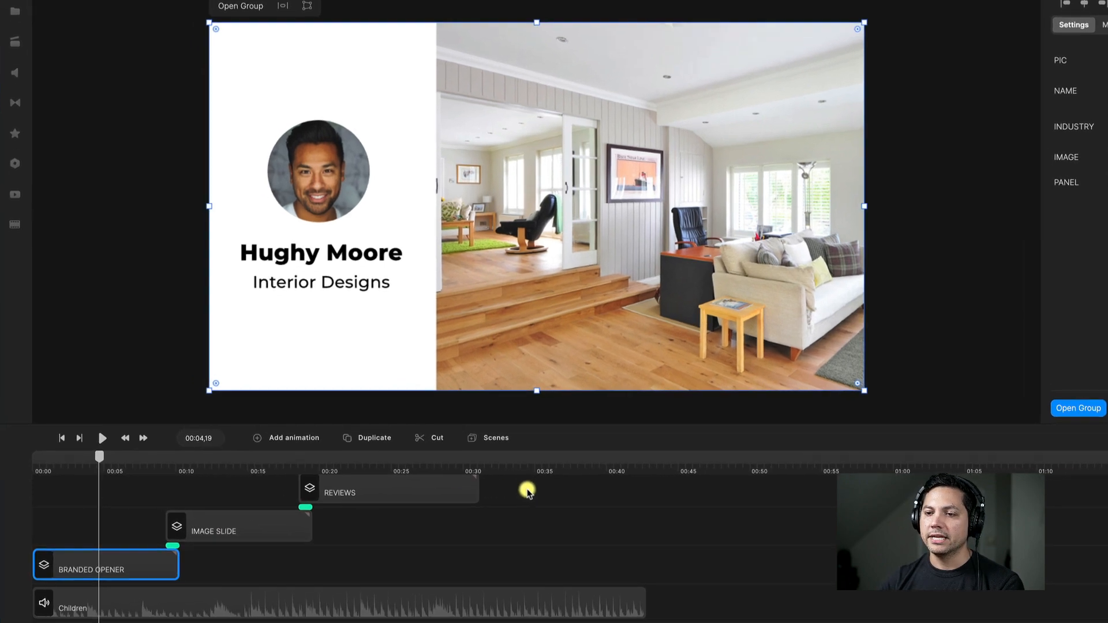
left_click_drag(488, 489, 220, 539)
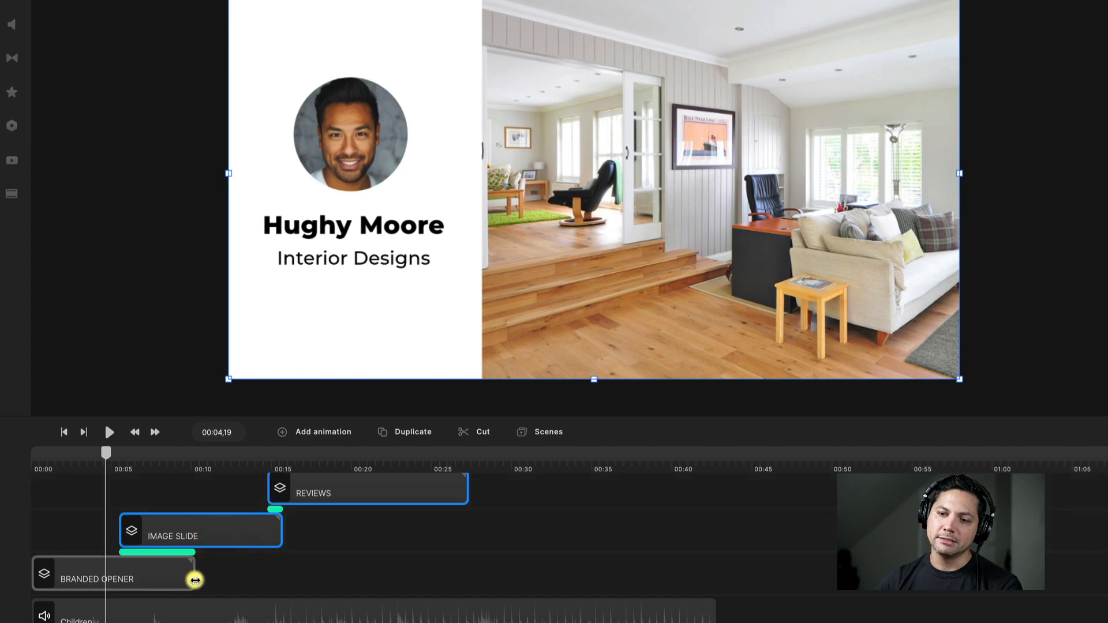
Trim the end of the Branded Opener to about 6 seconds, slightly overlapping Image Slide, and preview the transition
left_click_drag(195, 580, 132, 586)
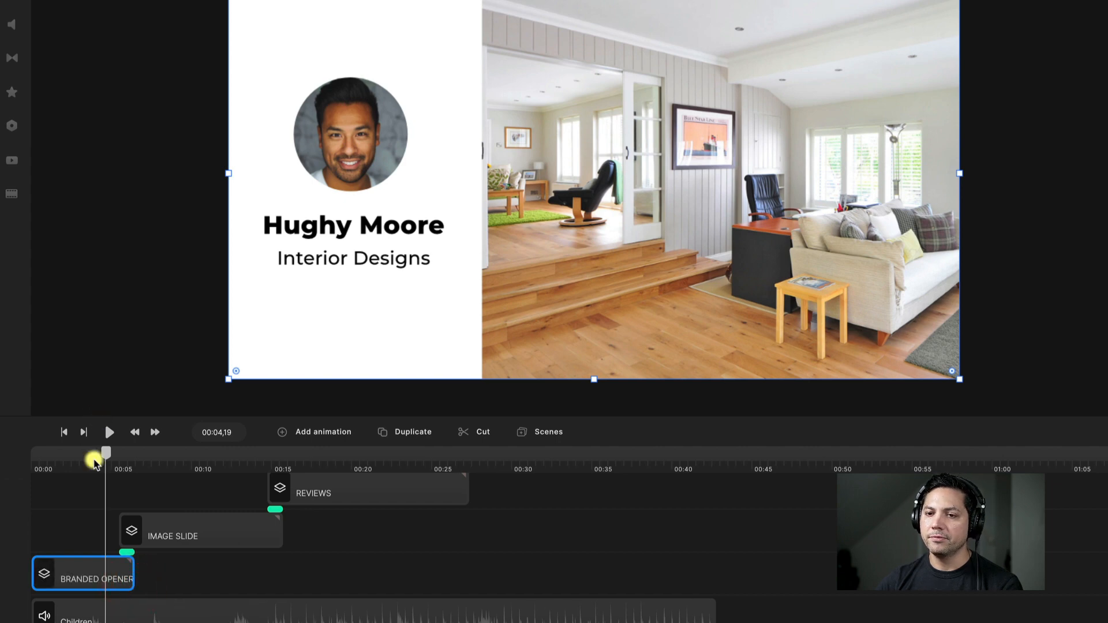
key("space")
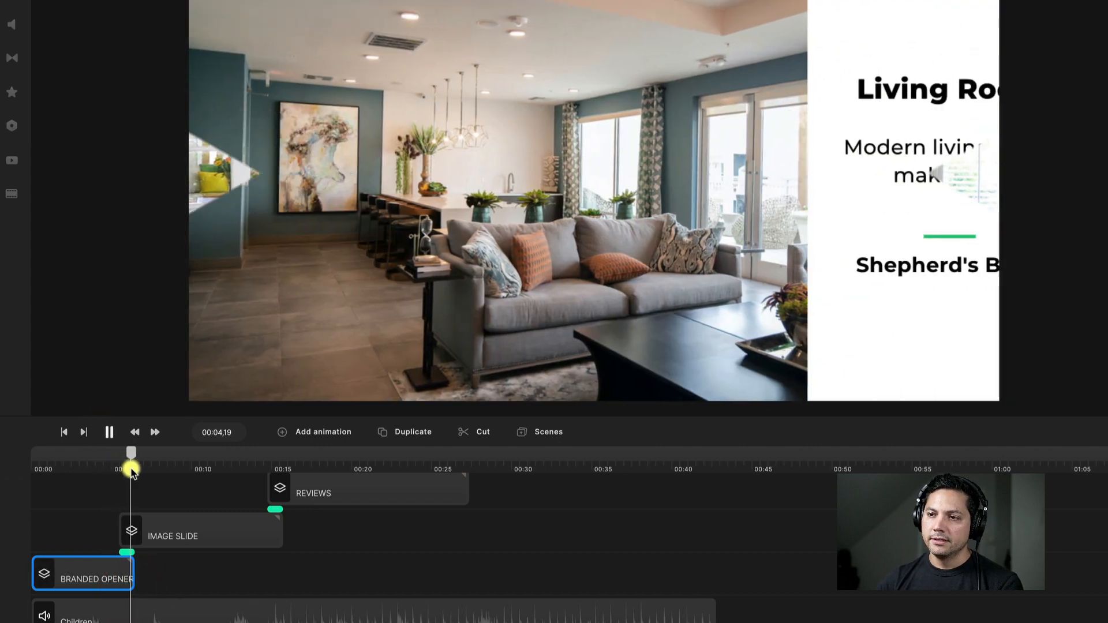
key("space")
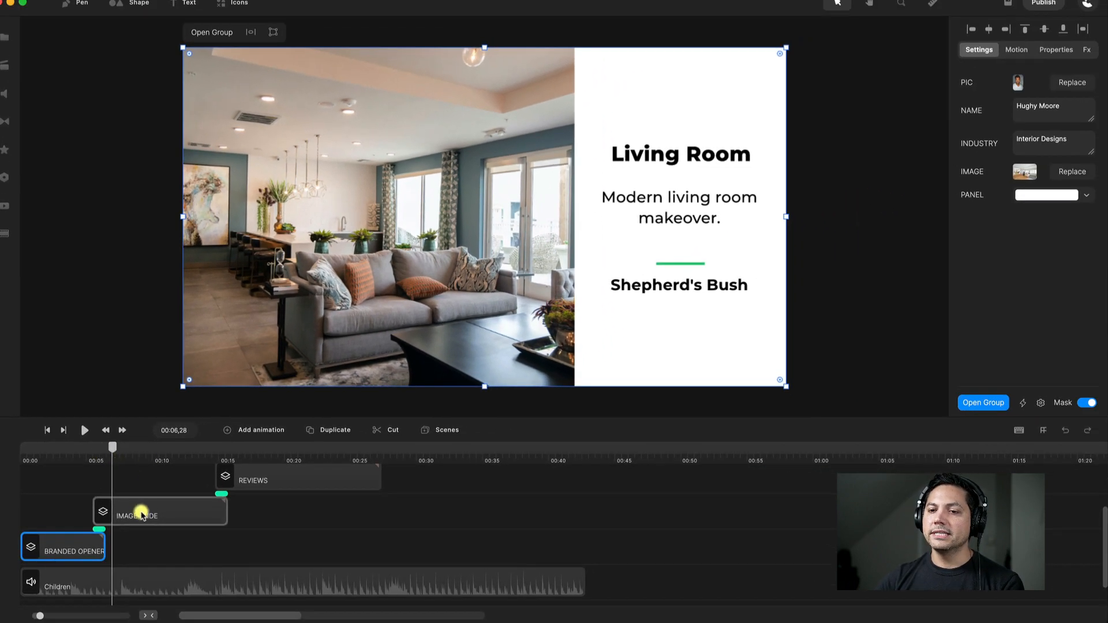
Move the Call to Action scene earlier so its start slightly overlaps the end of the Reviews scene
left_click(141, 514)
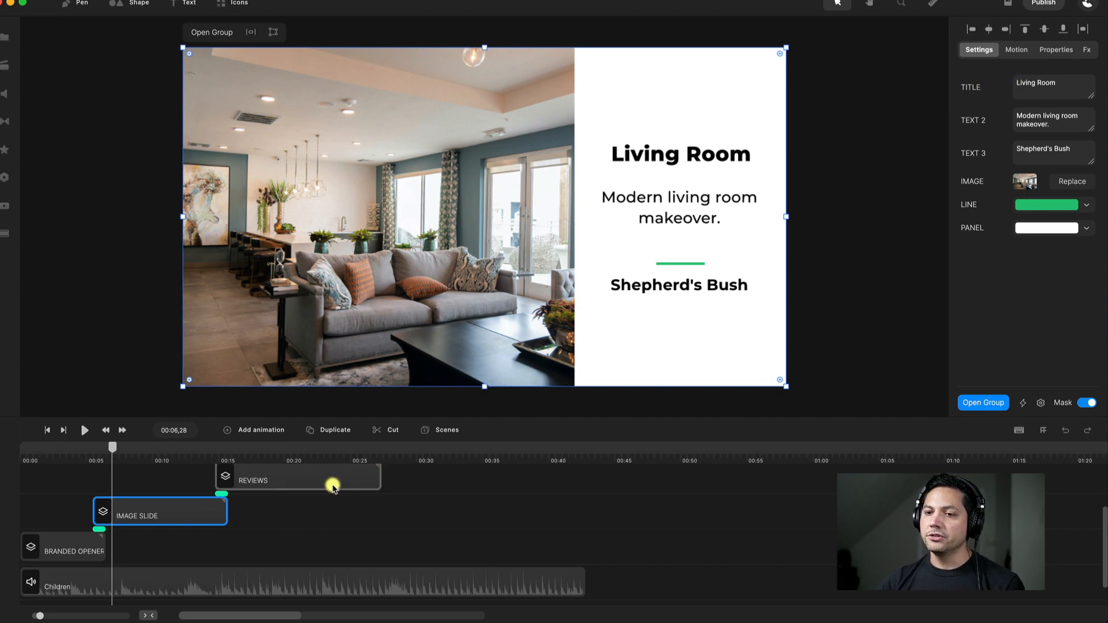
scroll(329, 485, "up", 3)
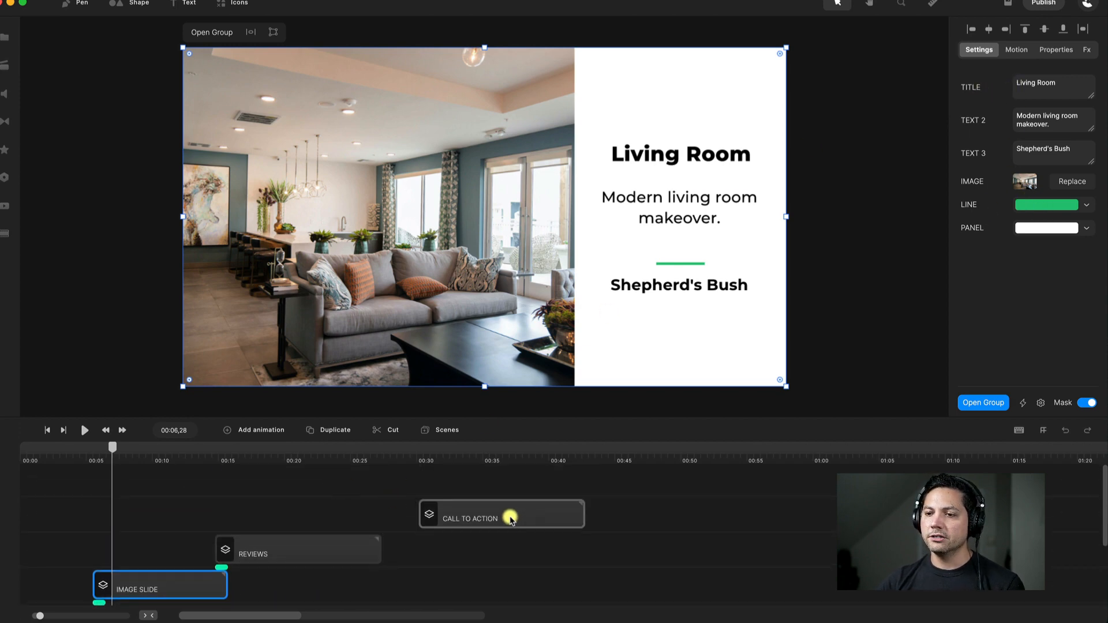
left_click(316, 453)
left_click_drag(467, 525, 420, 524)
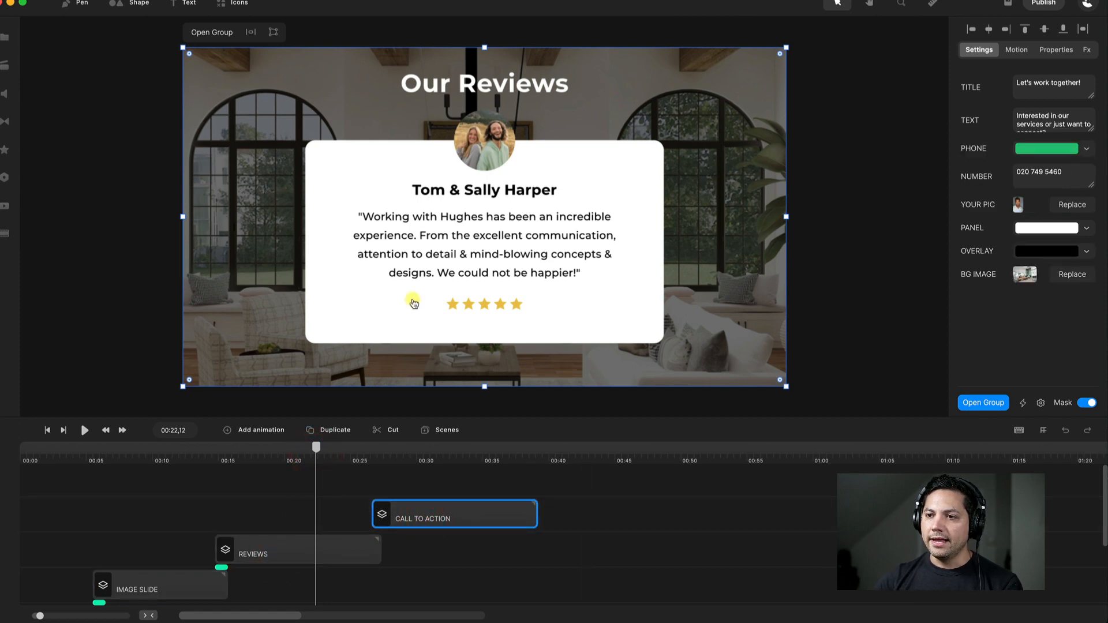
Open the Reviews scene group at about 6 seconds and go into its nested Review group
left_click(275, 554)
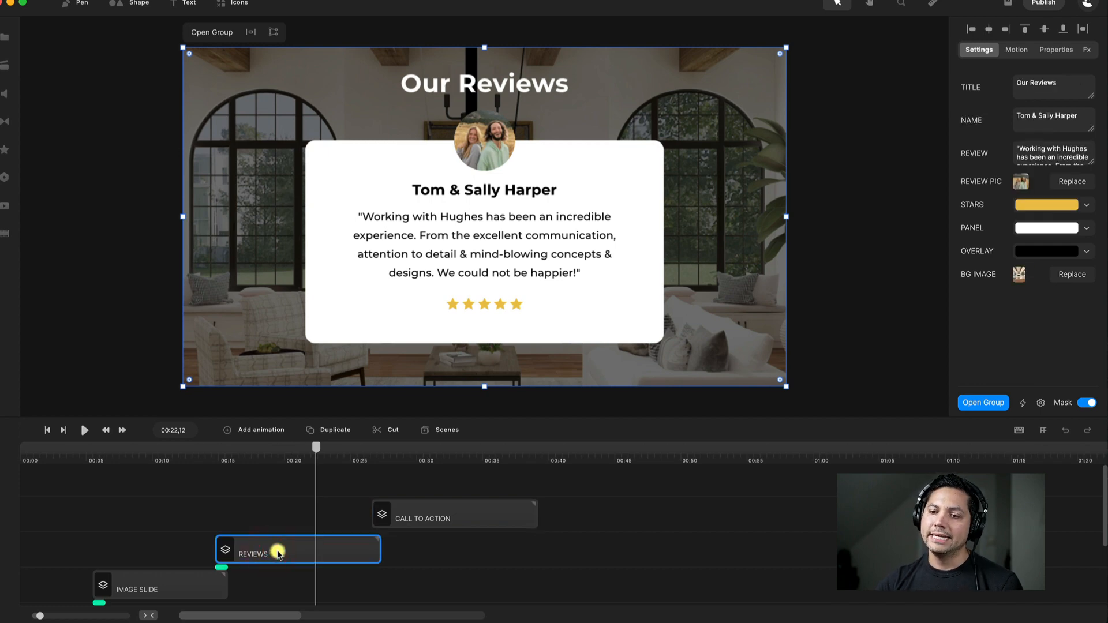
double_click(278, 554)
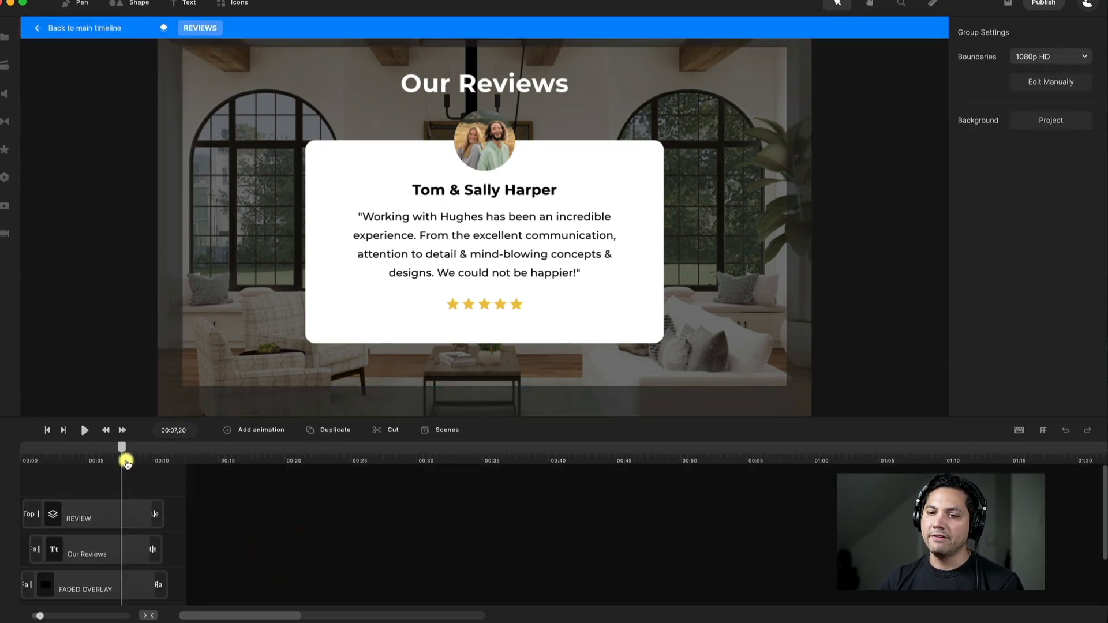
left_click_drag(124, 450, 258, 461)
left_click(105, 451)
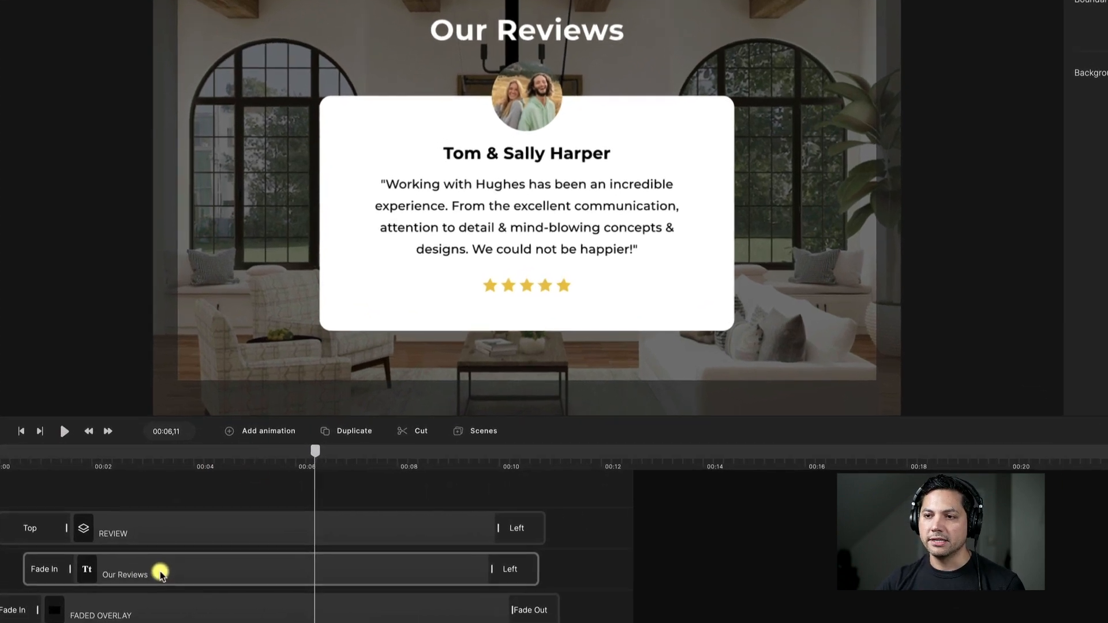
left_click(161, 542)
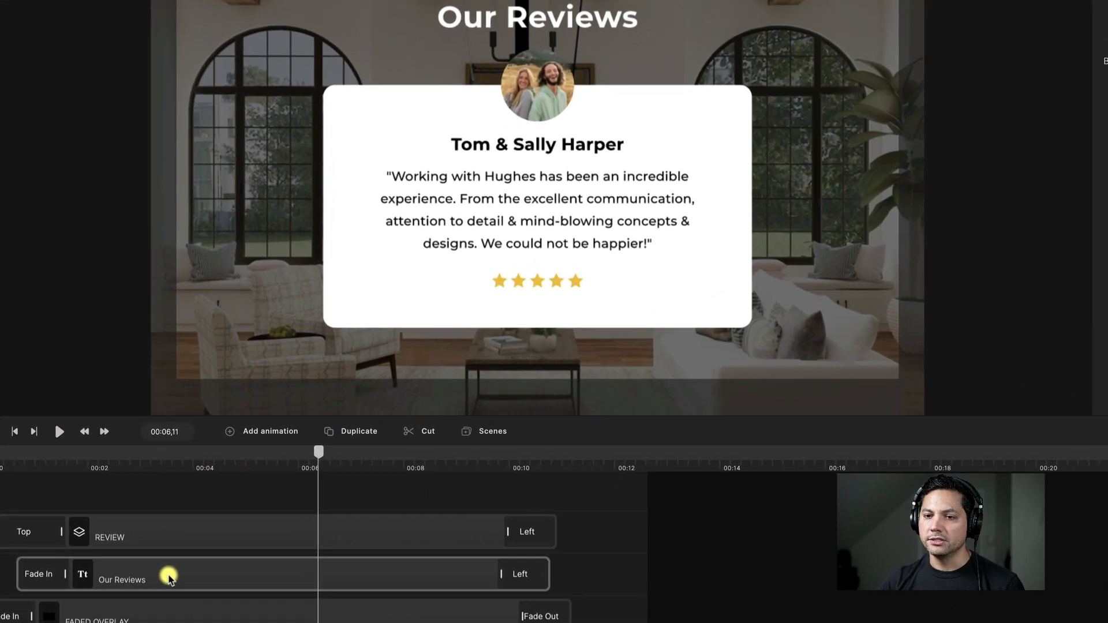
double_click(156, 531)
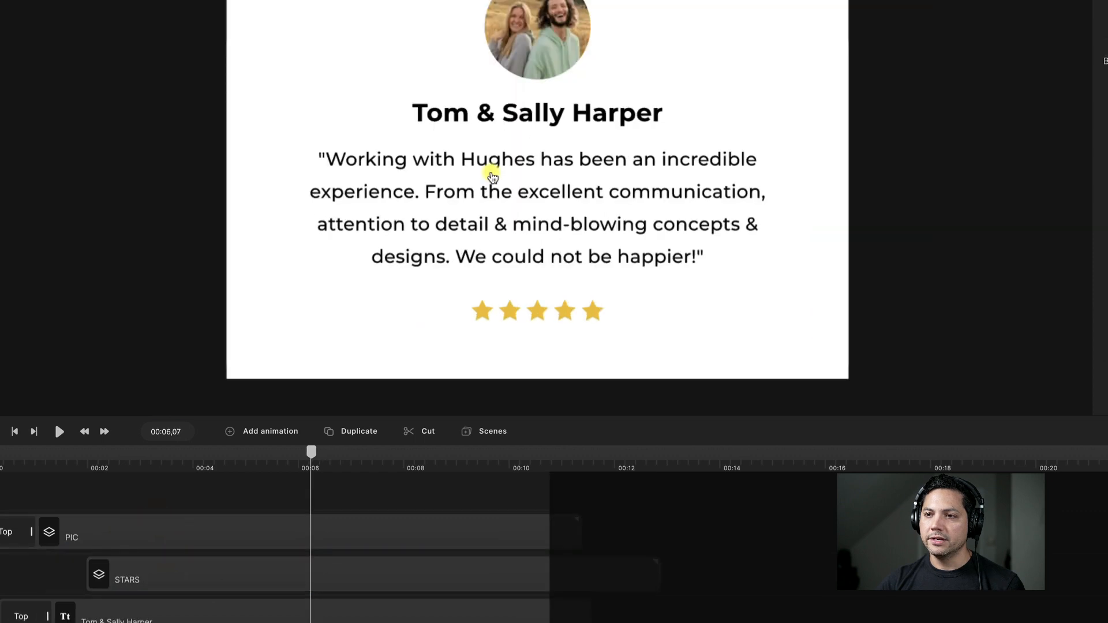
Examine the reviewer name, review text and stars as editable elements inside the Review group
left_click(494, 114)
mouse_move(512, 113)
left_mouse_down()
mouse_move(540, 114)
mouse_move(517, 116)
left_mouse_up()
double_click(518, 115)
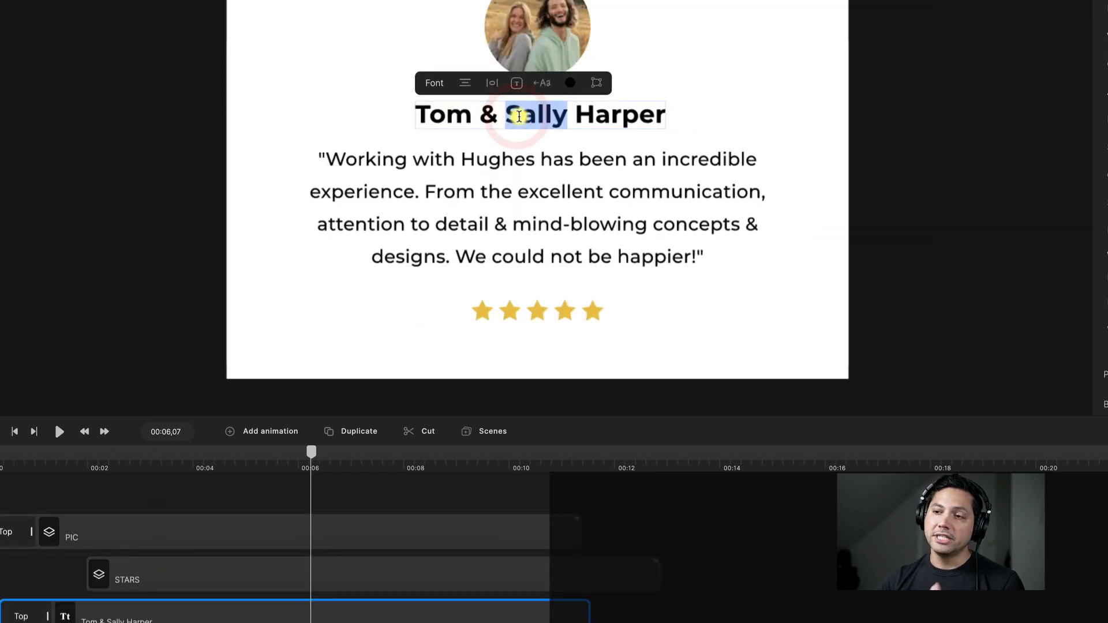
left_click(486, 219)
left_click(517, 316)
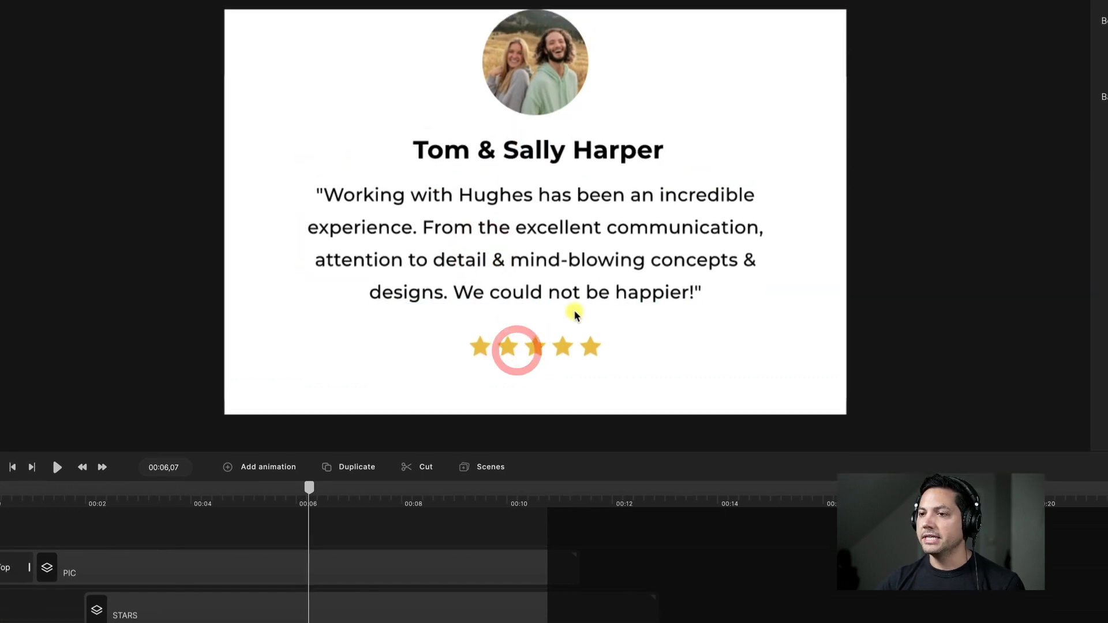
Open the nested Pic group of the reviewer's photo and select the picture inside it
left_click(543, 86)
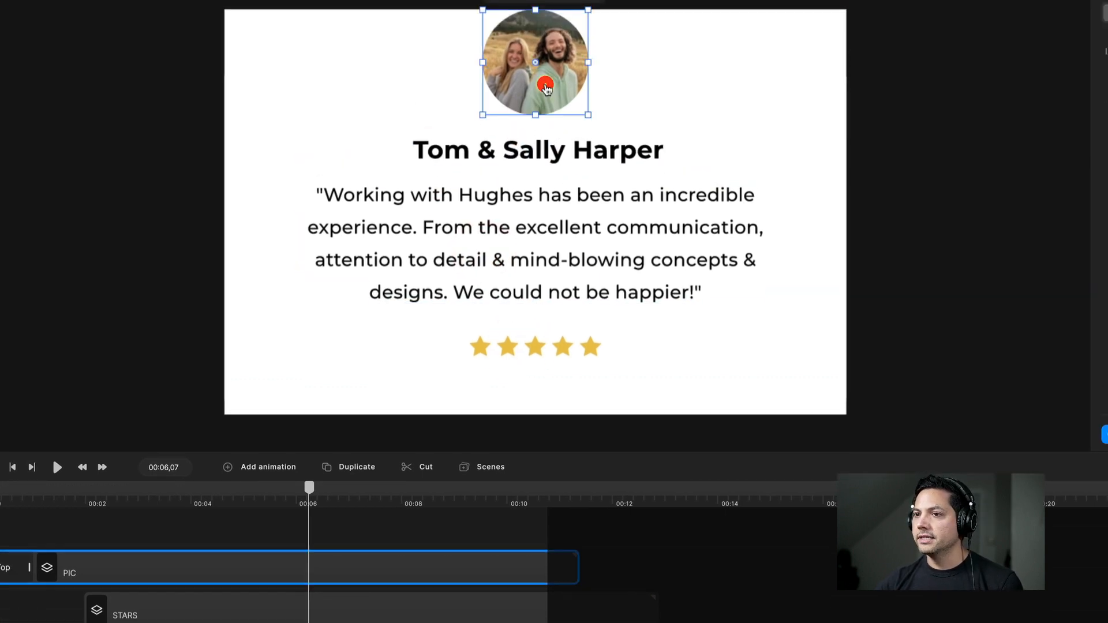
double_click(541, 86)
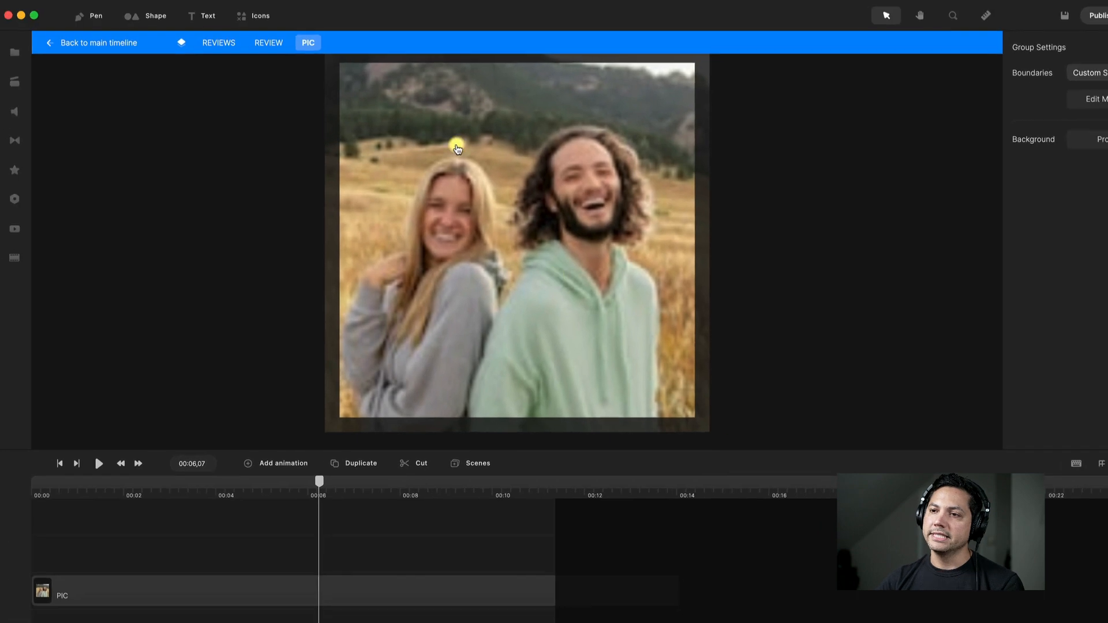
left_click(207, 590)
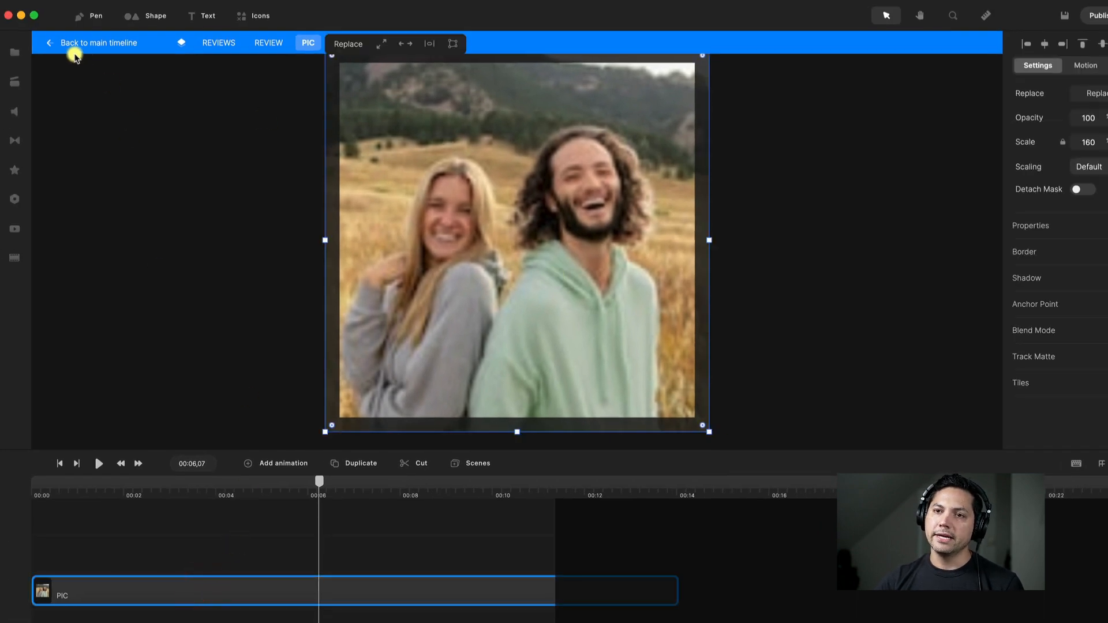
Return to the main timeline and select the Reviews scene with the playhead at about 17 seconds
left_click(49, 44)
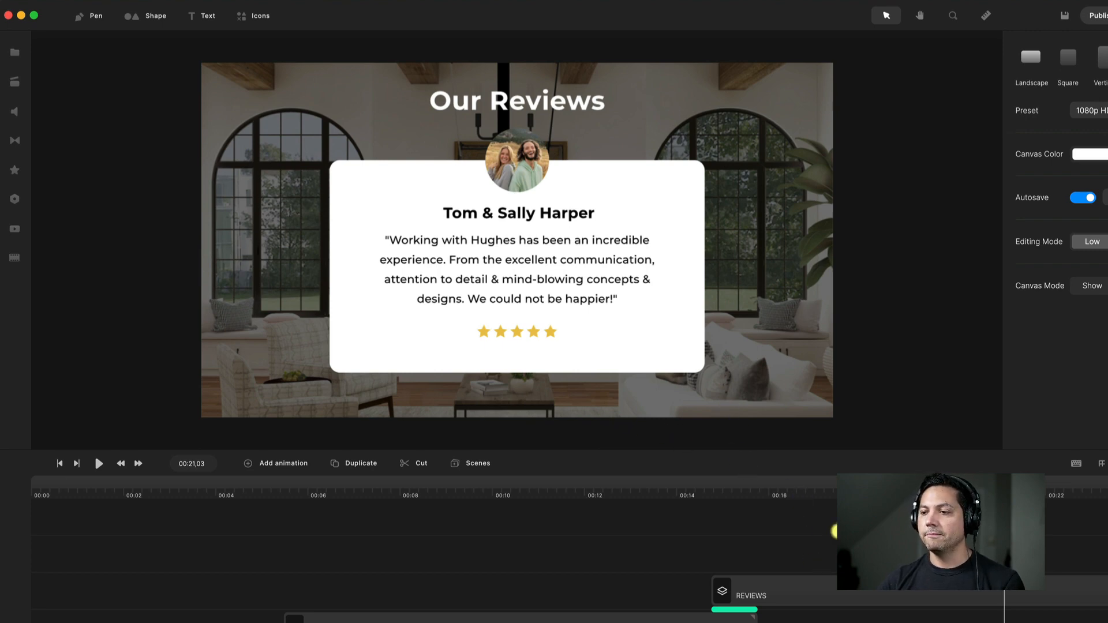
left_click_drag(844, 489, 763, 489)
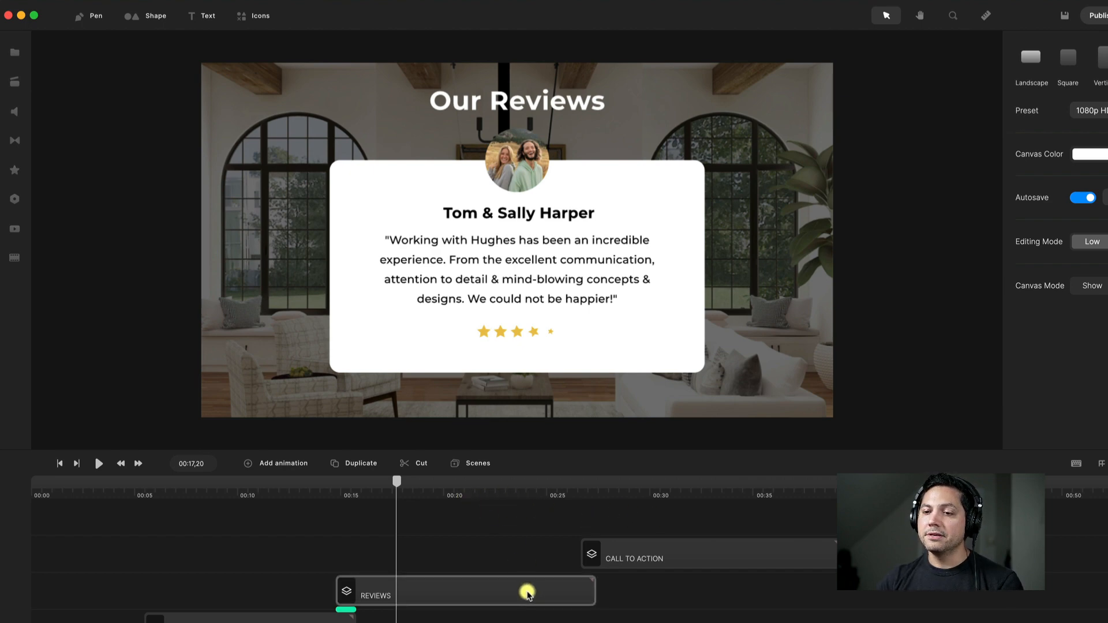
left_click(444, 591)
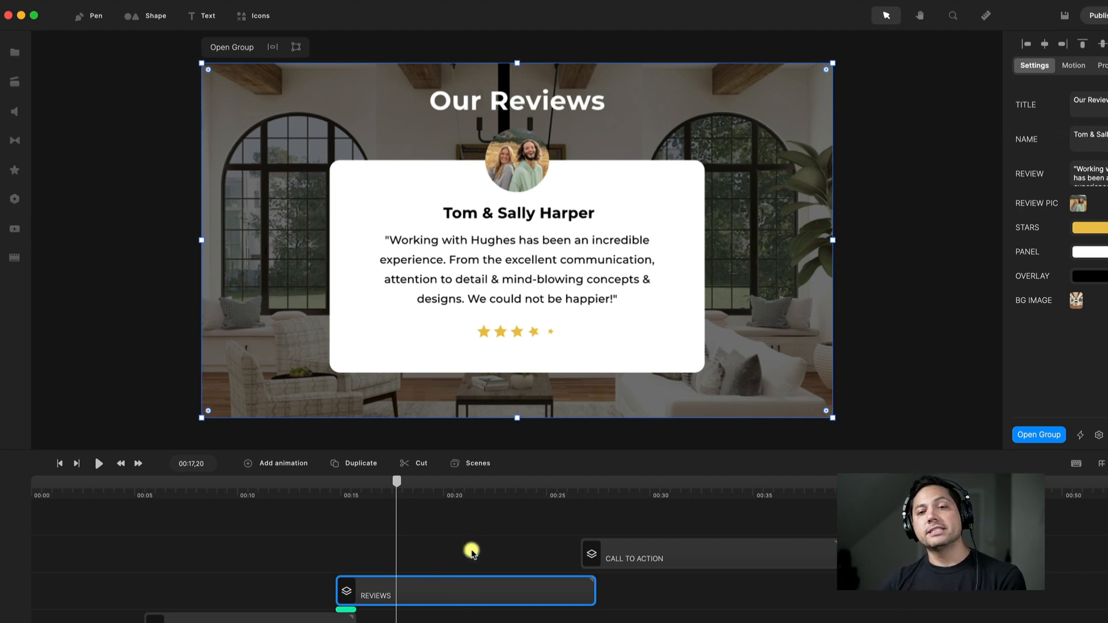
Examine the scene library's templates in the 3D Device Pack, Creators Minimal, Video Ads, Summer and Devices categories, and close the library
left_click(471, 463)
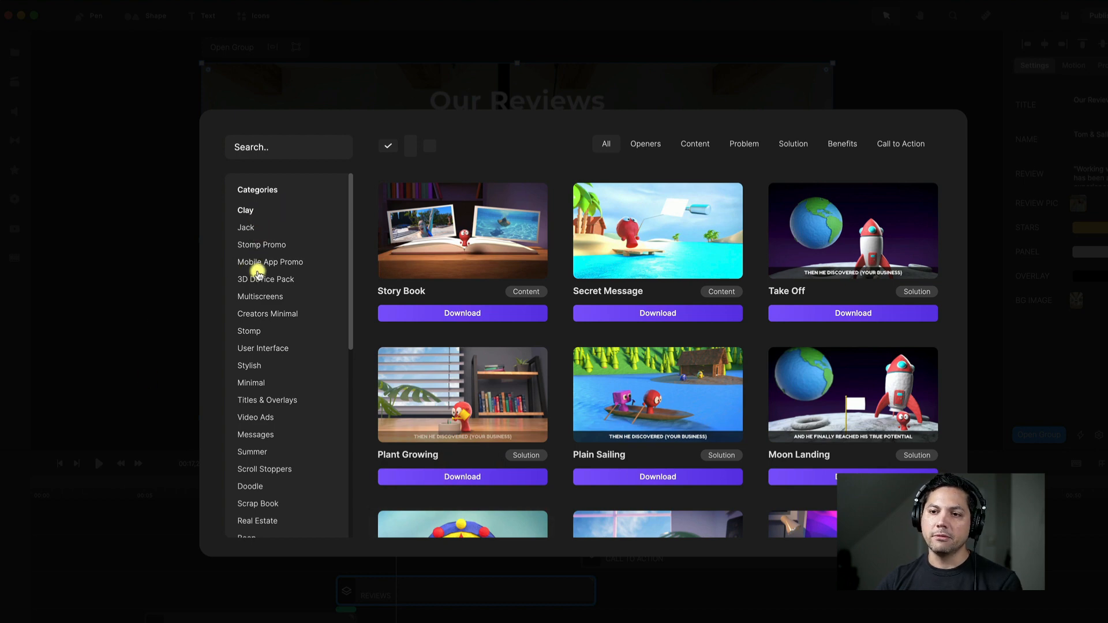
left_click(259, 279)
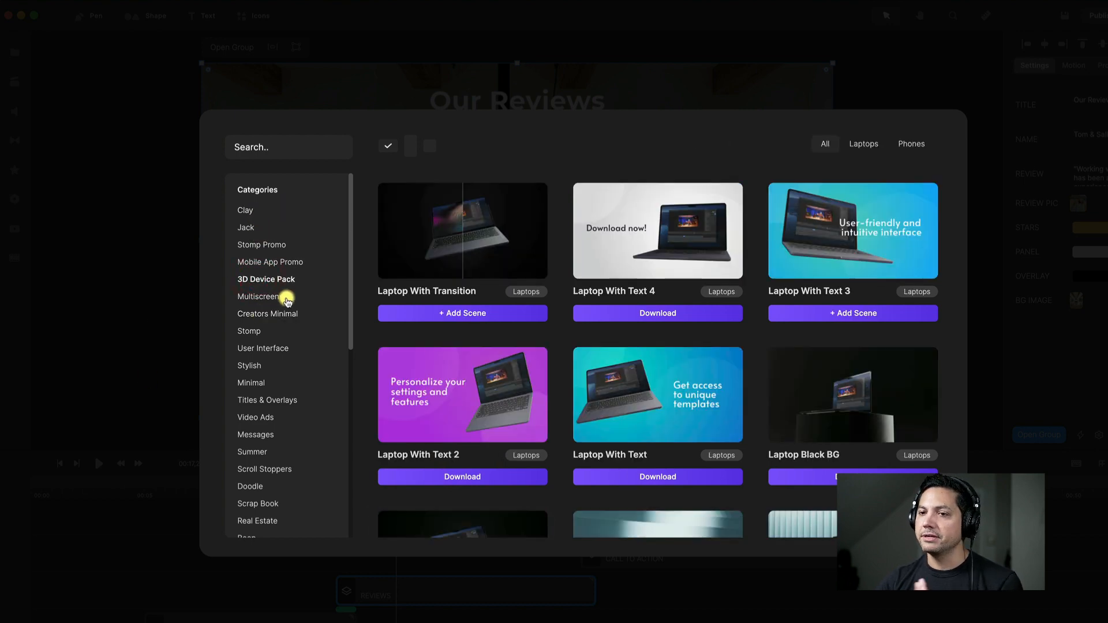
left_click(261, 314)
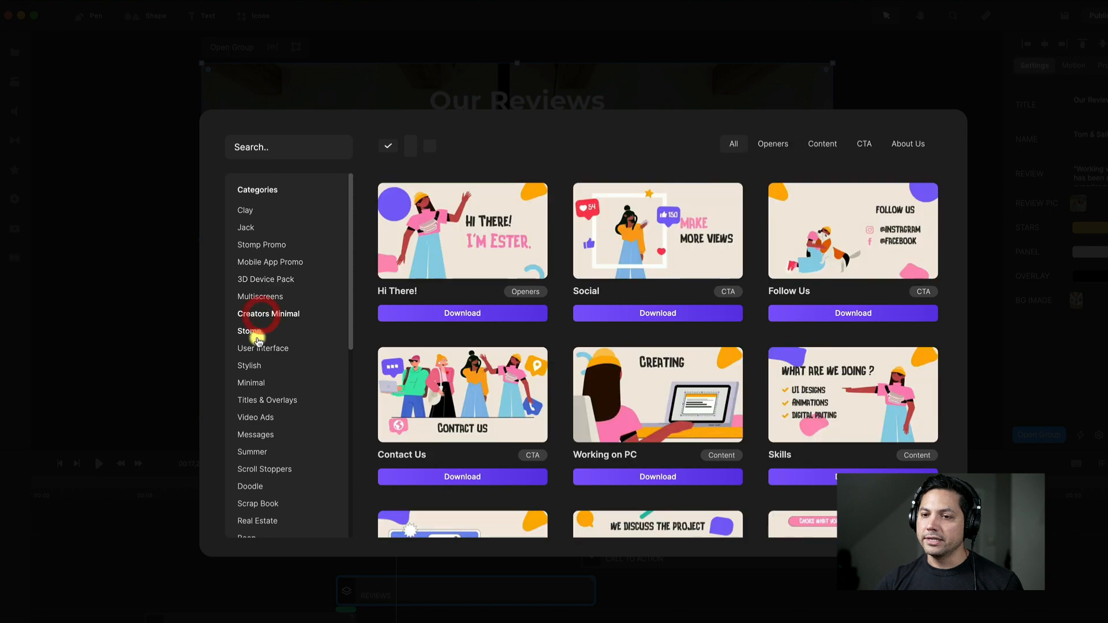
left_click(249, 375)
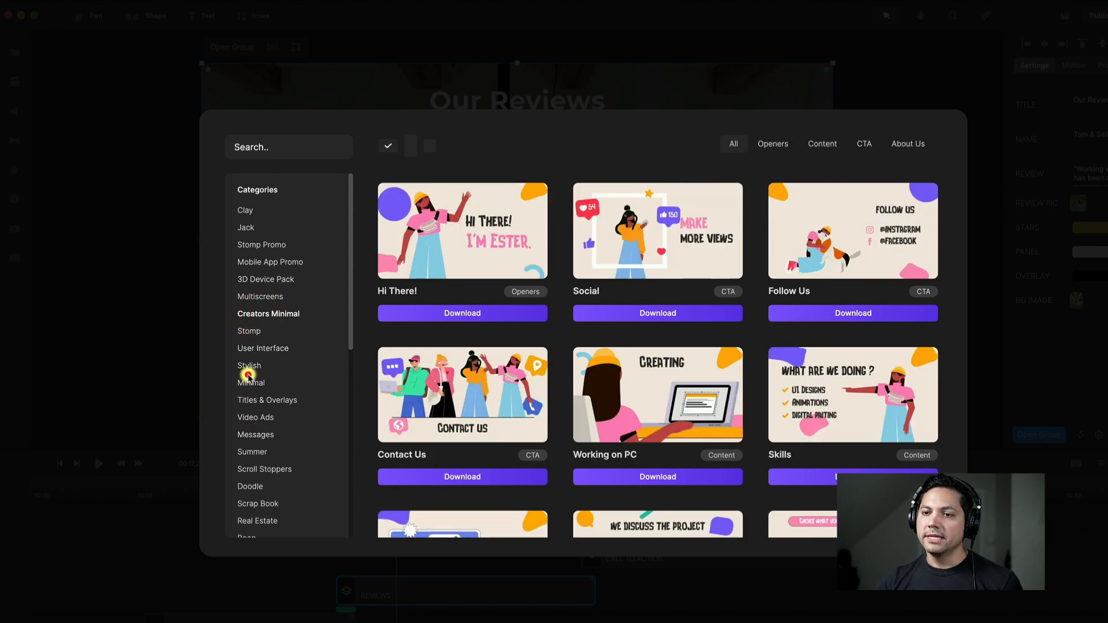
left_click(254, 417)
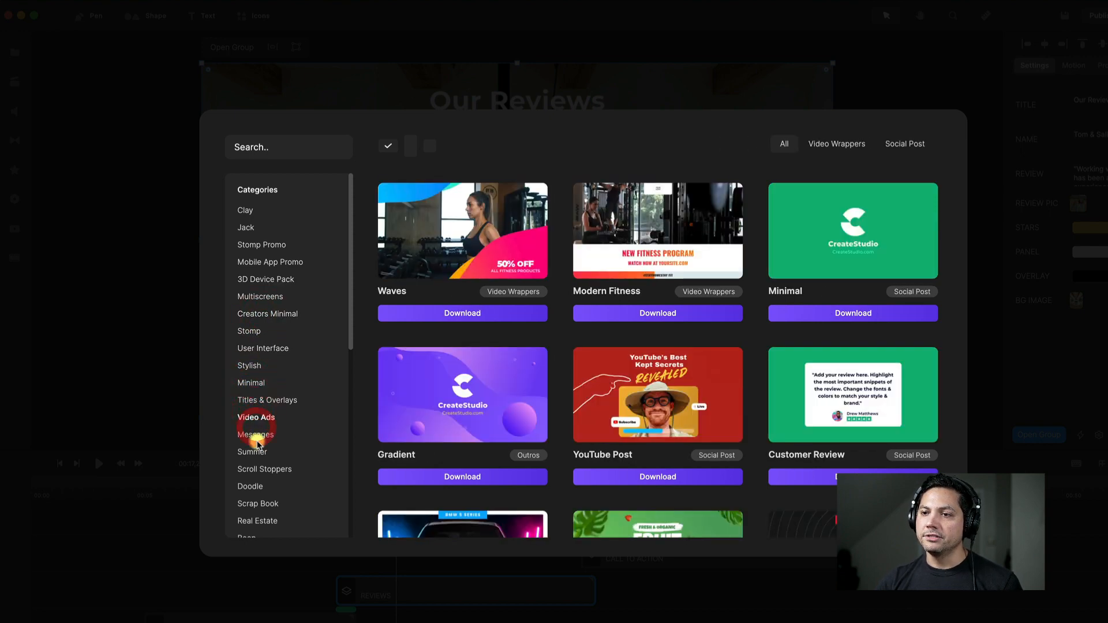
left_click(254, 452)
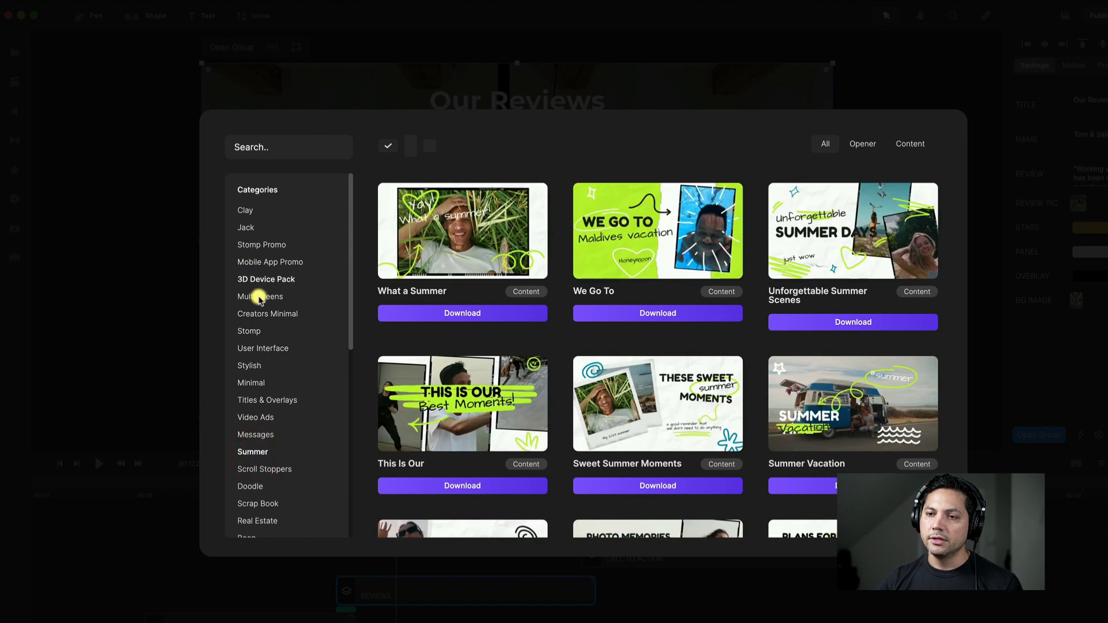
scroll(262, 312, "down", 3)
scroll(254, 467, "down", 3)
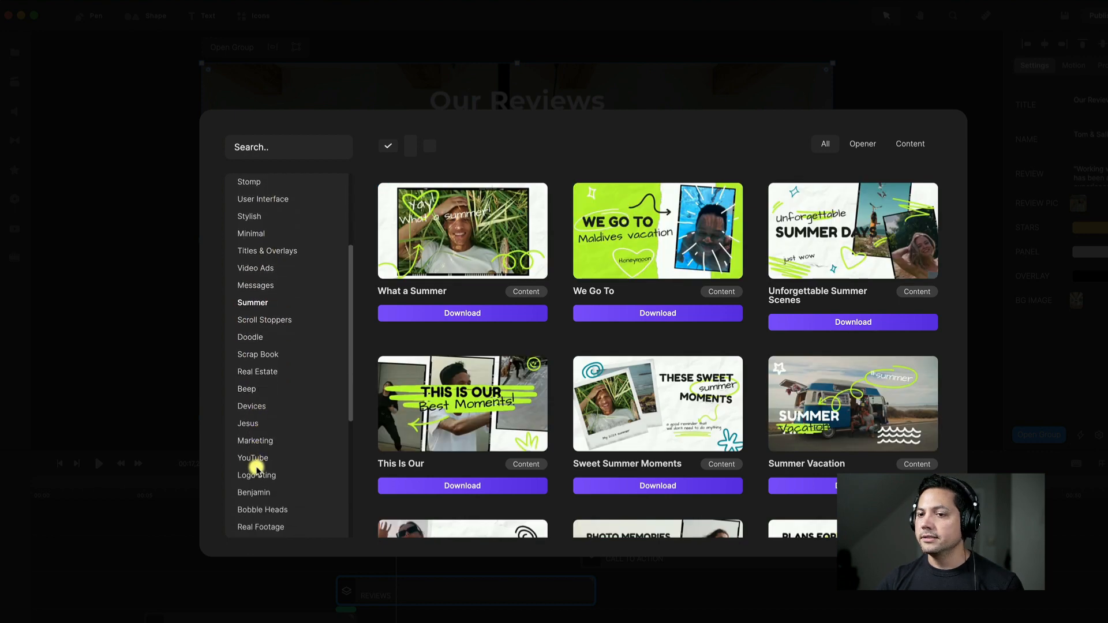
left_click(257, 410)
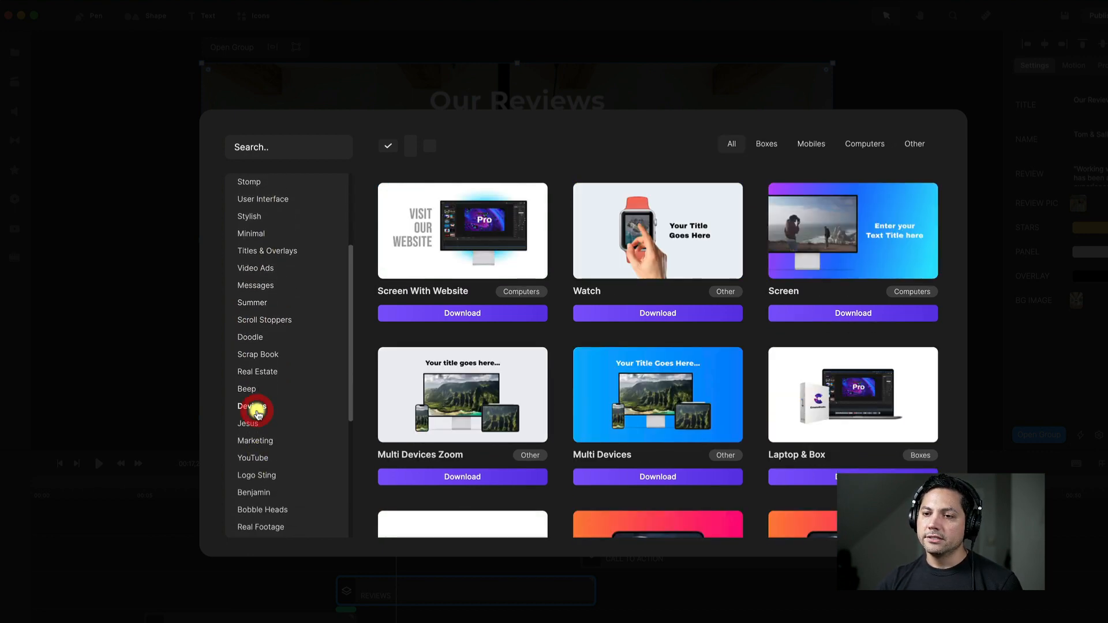
scroll(267, 287, "up", 5)
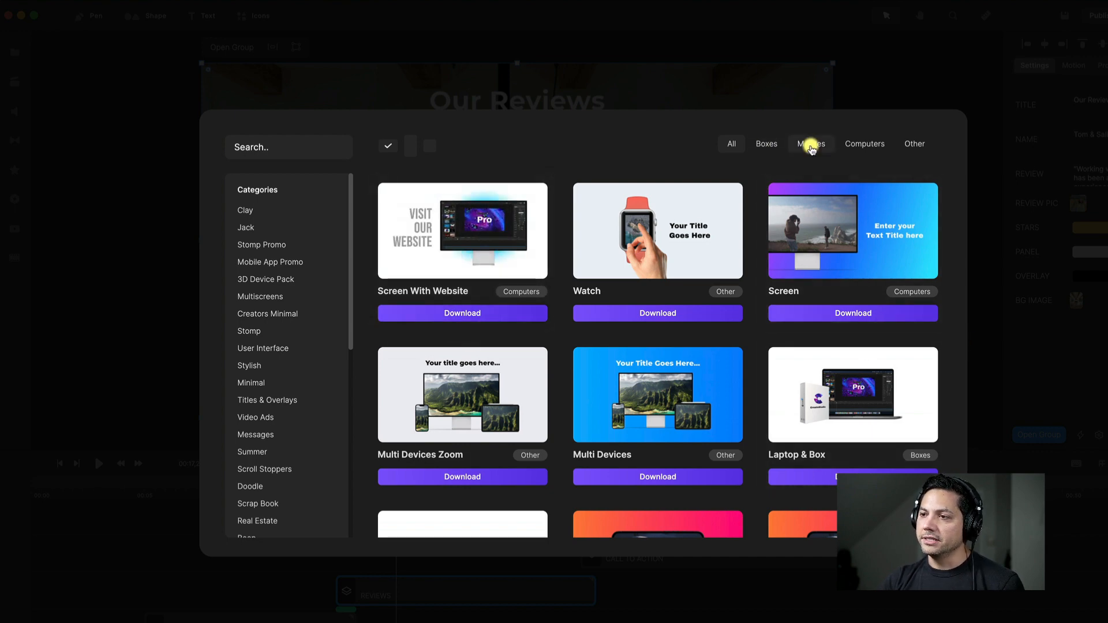
left_click(140, 243)
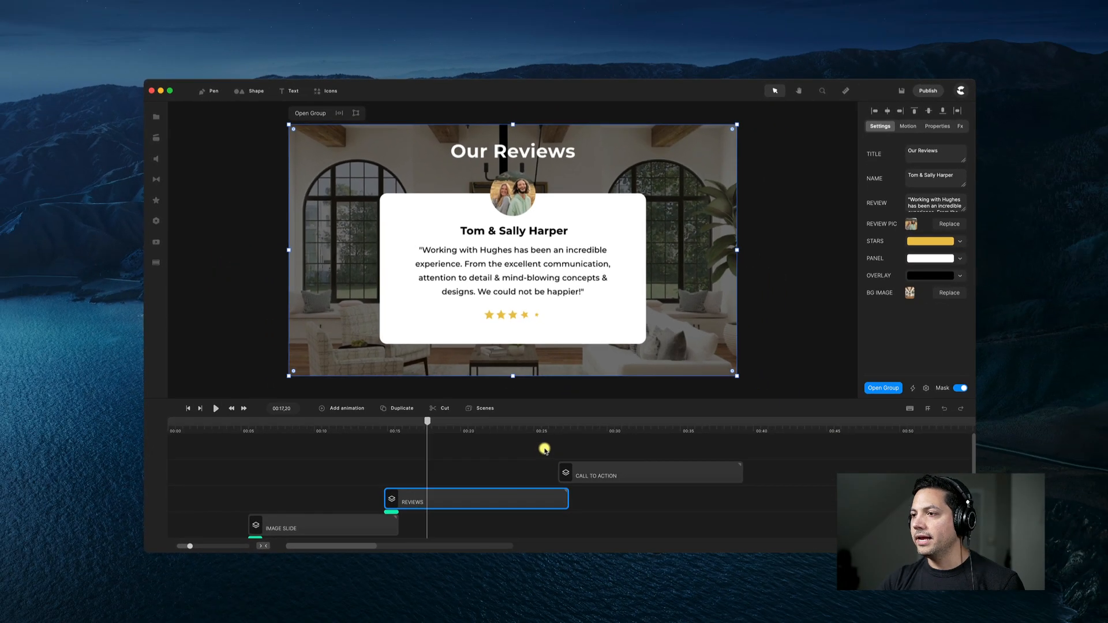